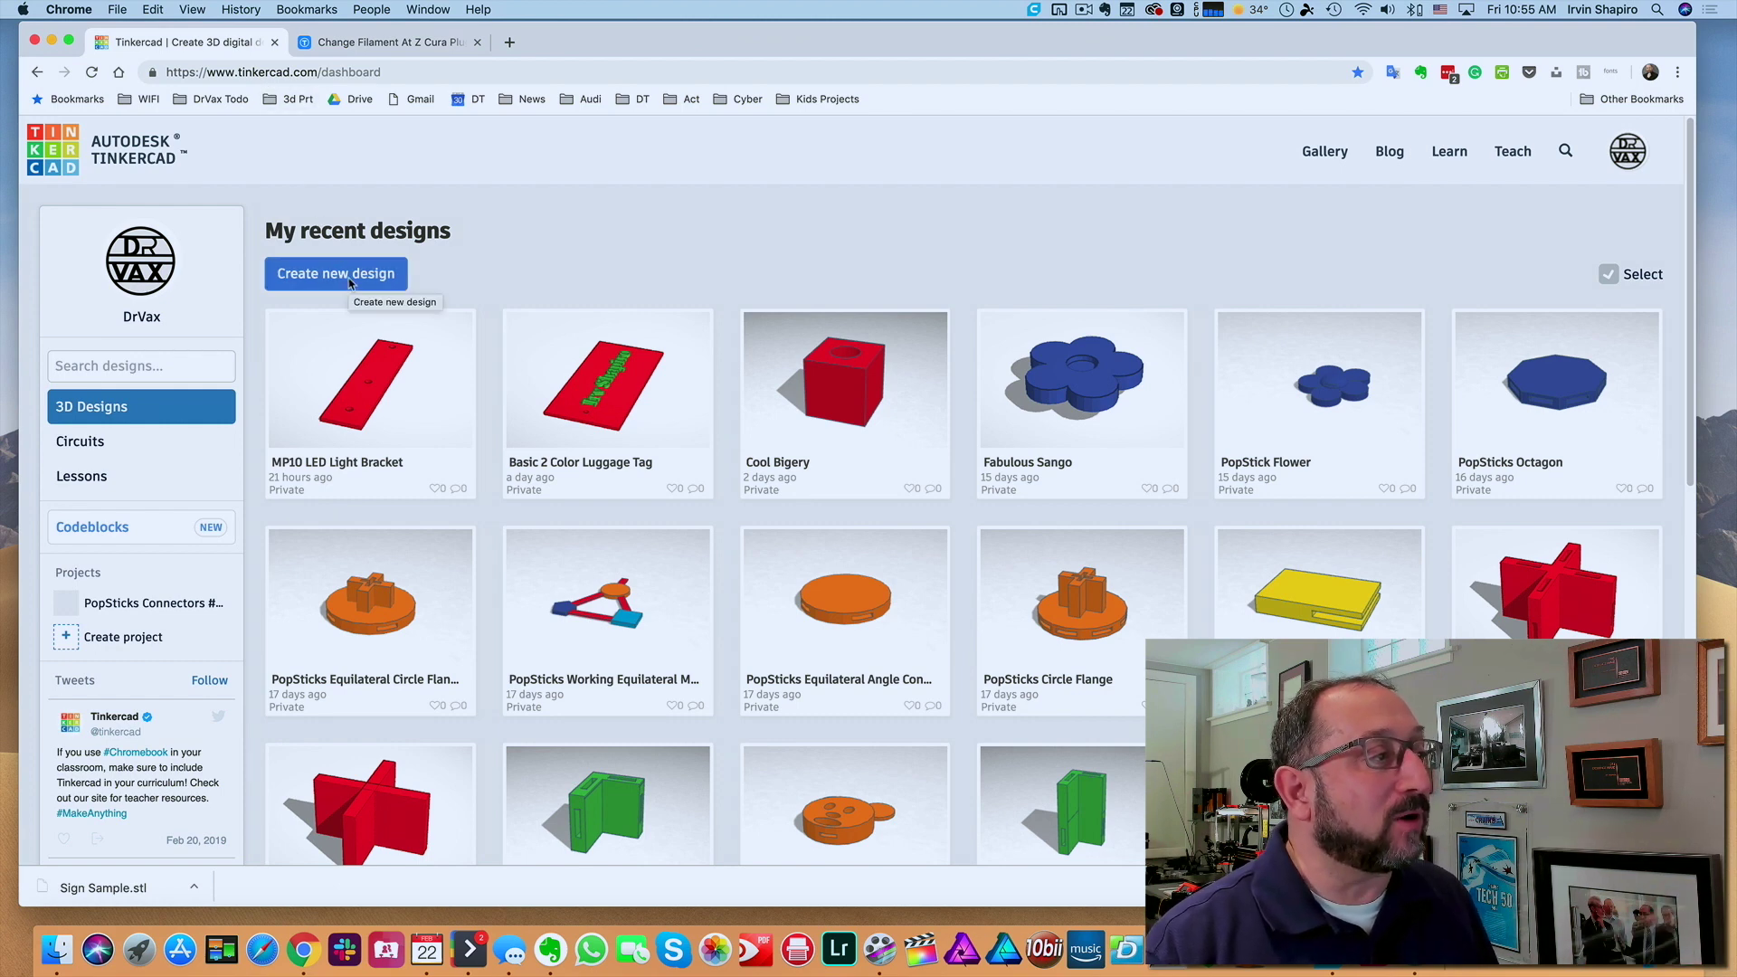
- Create a new blank Tinkercad design and title it 'Sign Example'
{"action": "left_click", "coordinate": [349, 283]}
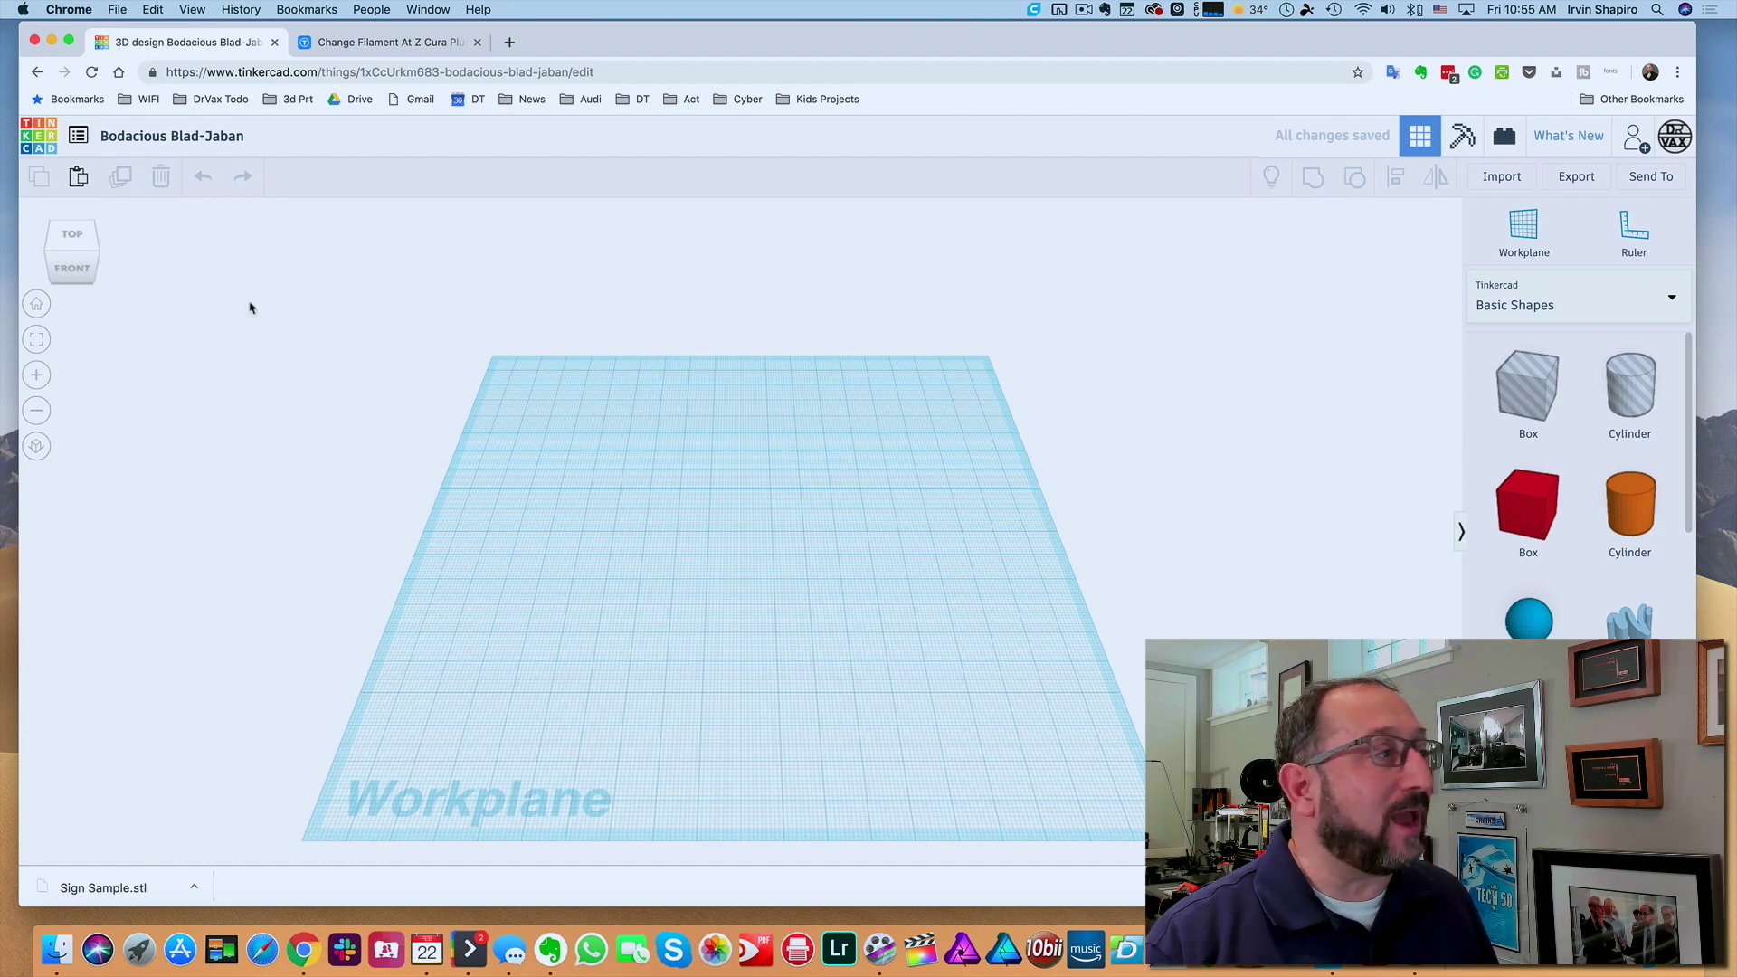
{"action": "left_click", "coordinate": [218, 140]}
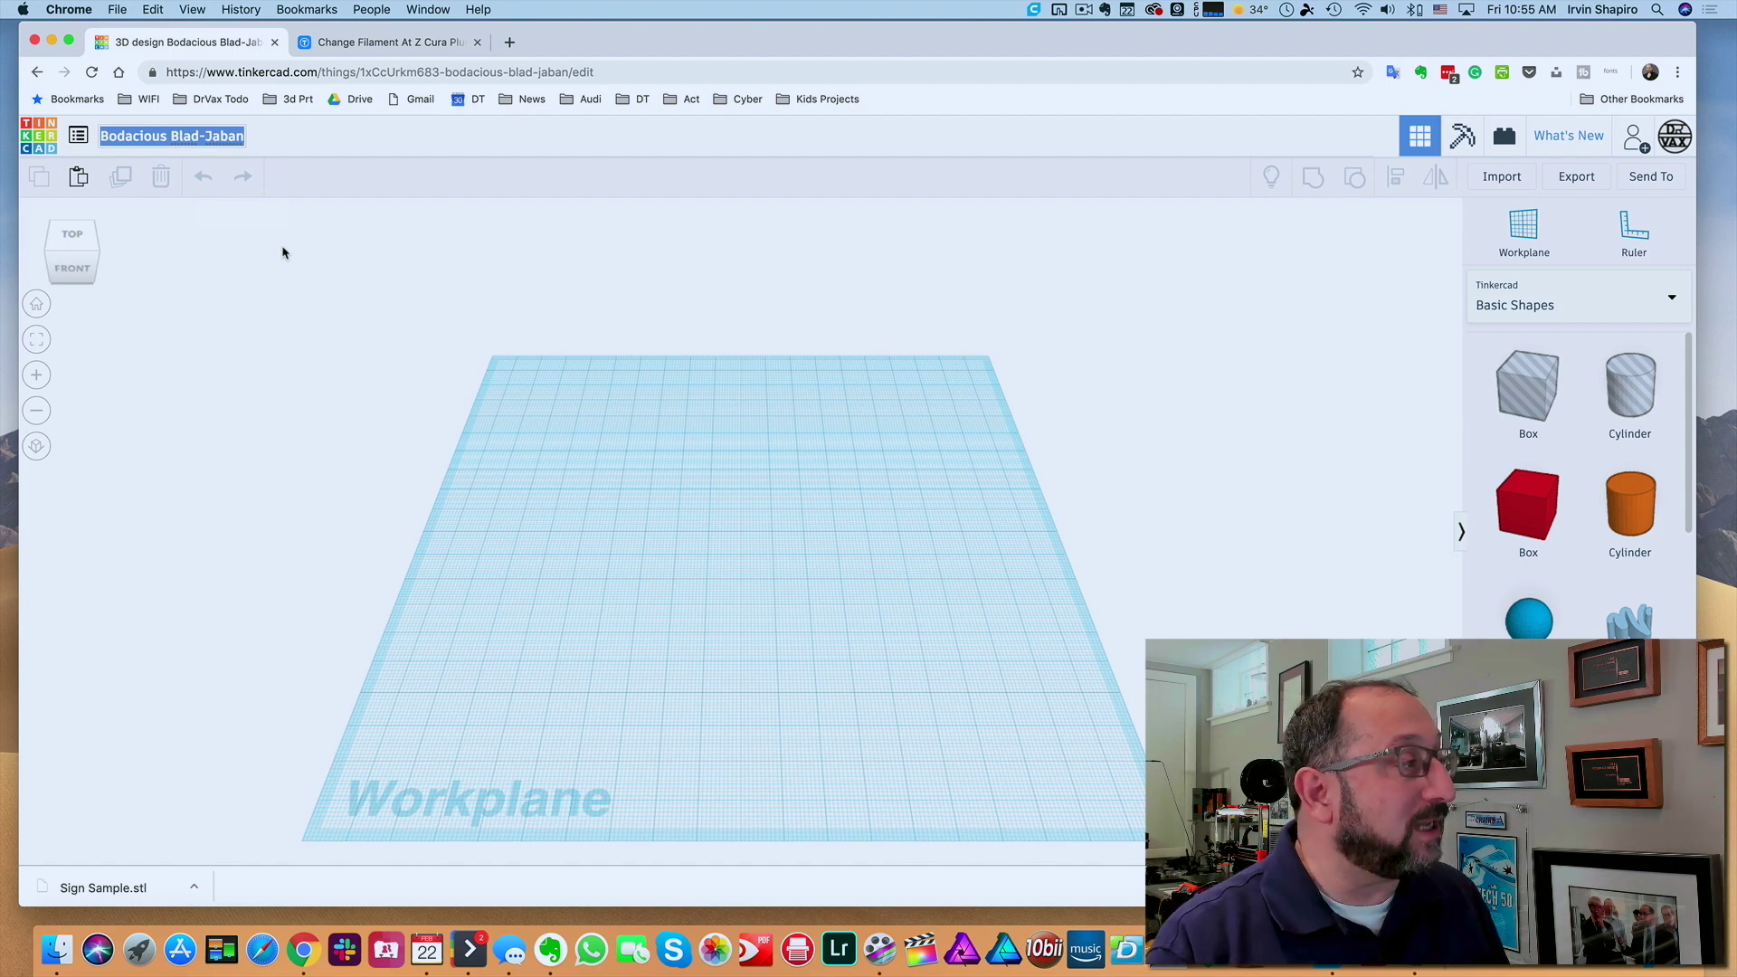
{"action": "type", "text": "S"}
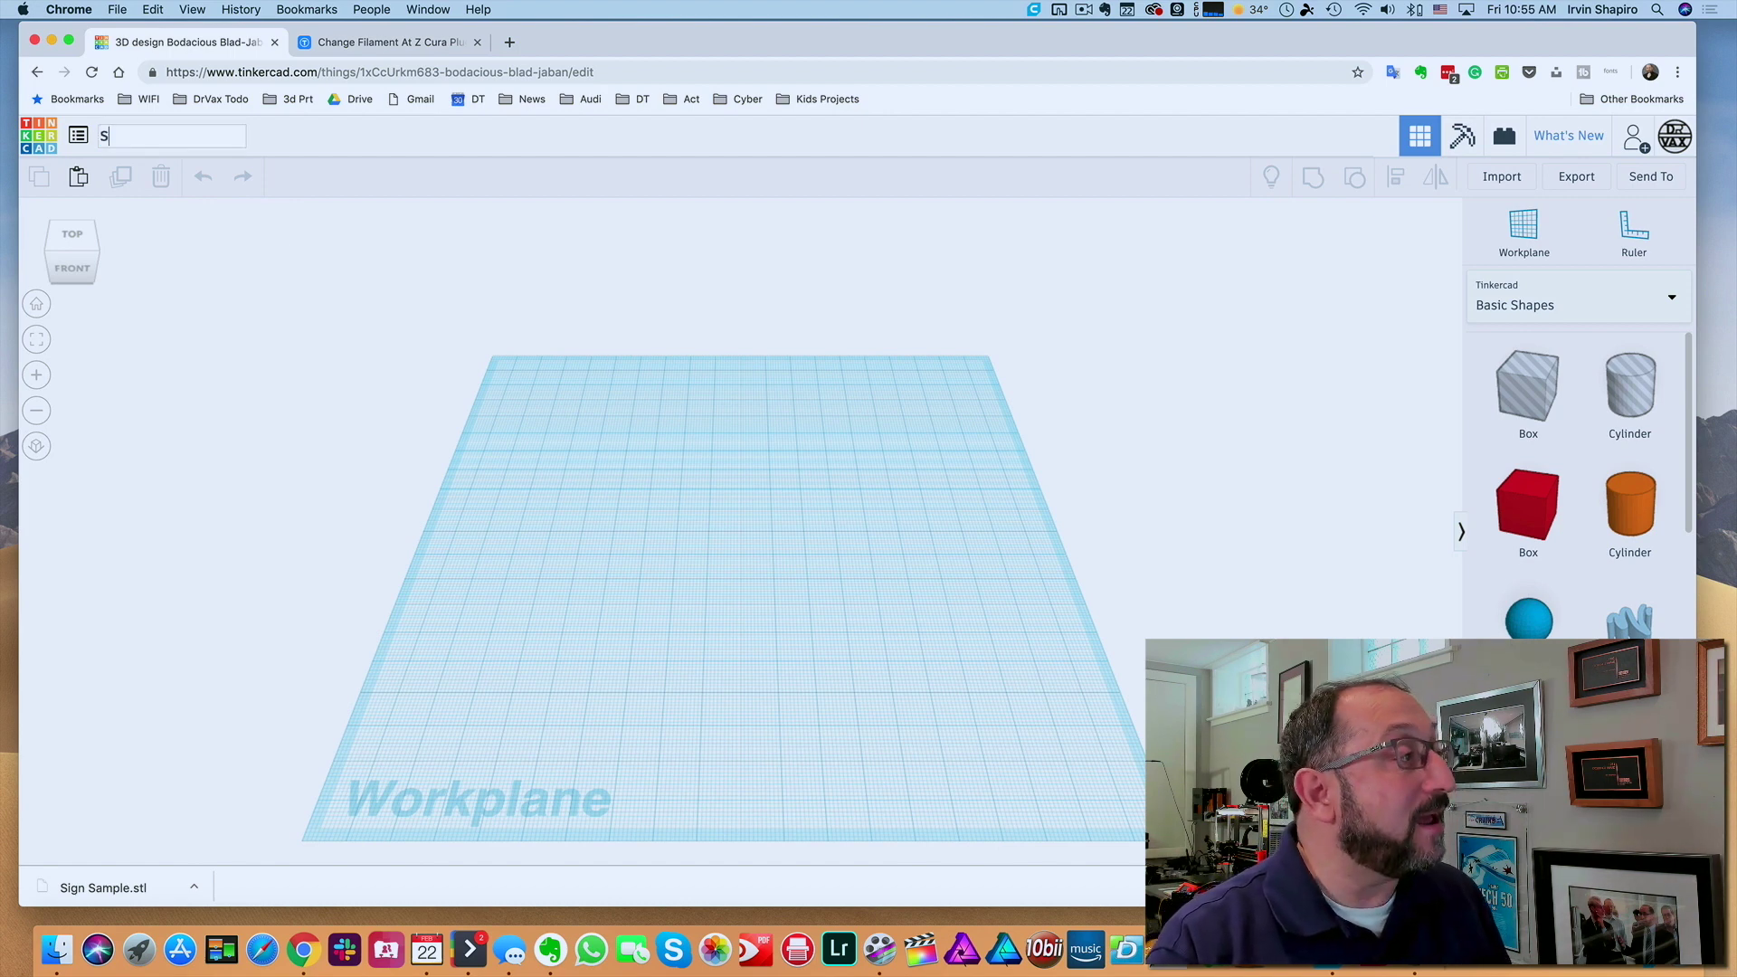
{"action": "type", "text": "ign L"}
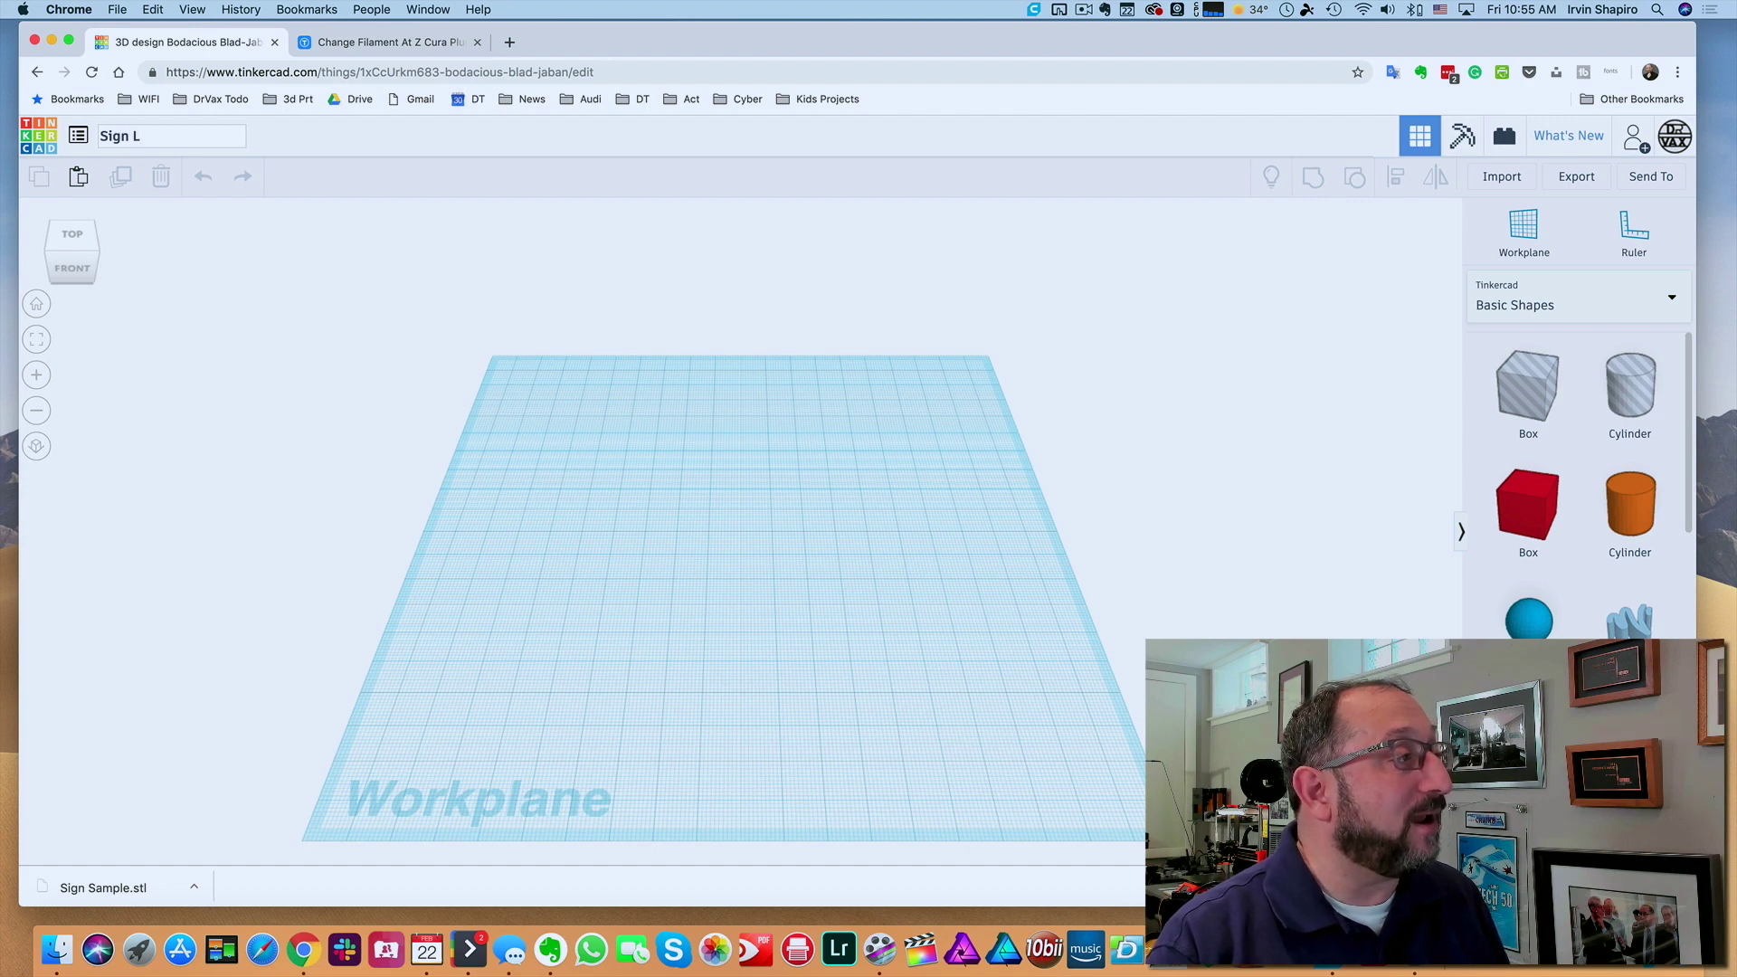
{"action": "key", "text": "BackSpace"}
{"action": "type", "text": "Example"}
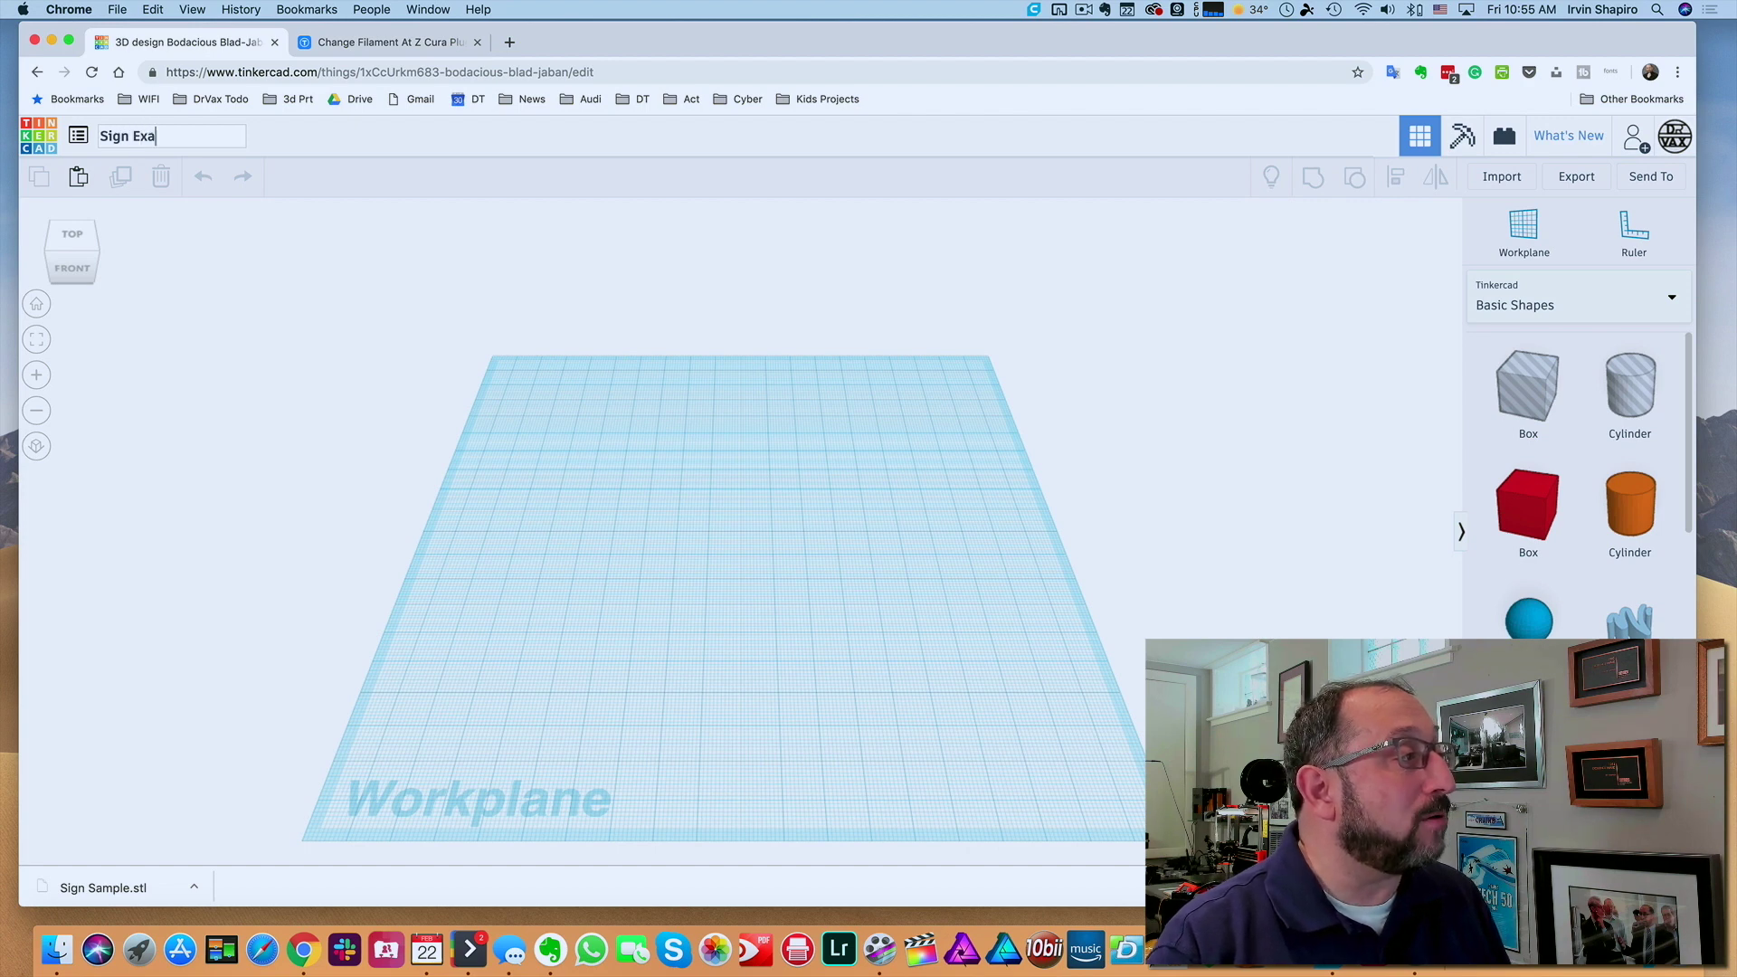
{"action": "left_click", "coordinate": [625, 464]}
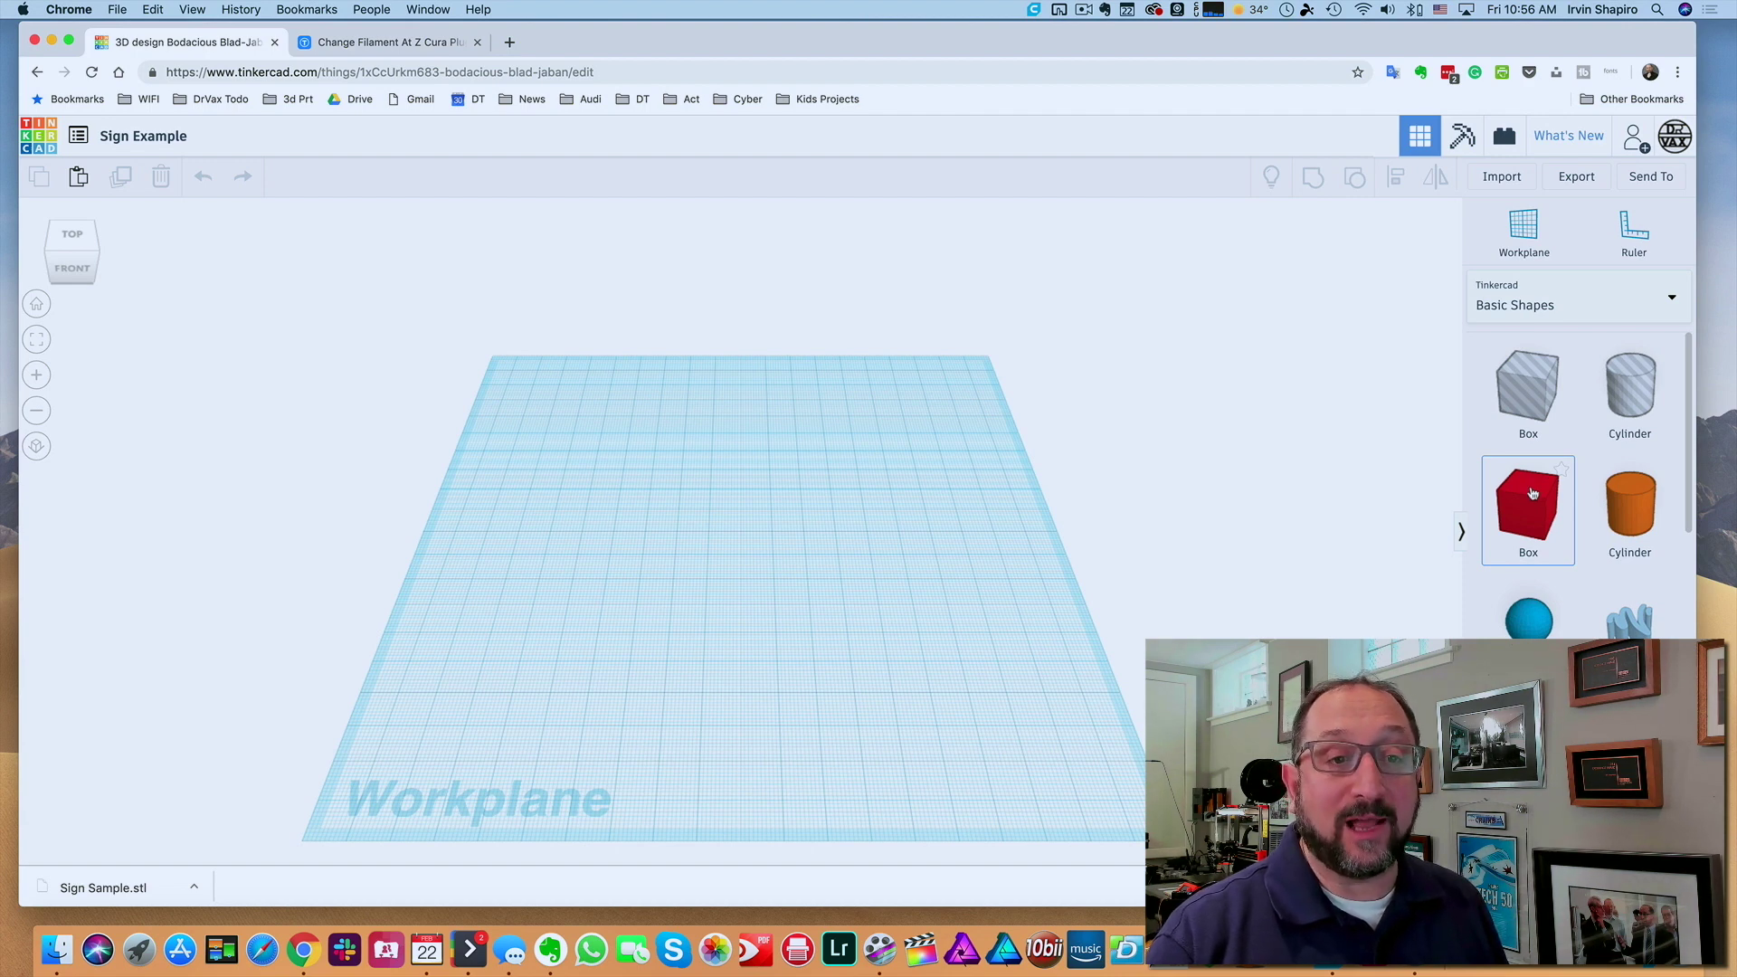
- Drop a box on the workplane and size it 100 mm long, 30 mm wide, 3 mm high
{"action": "left_click_drag", "start_coordinate": [1532, 493], "coordinate": [611, 534]}
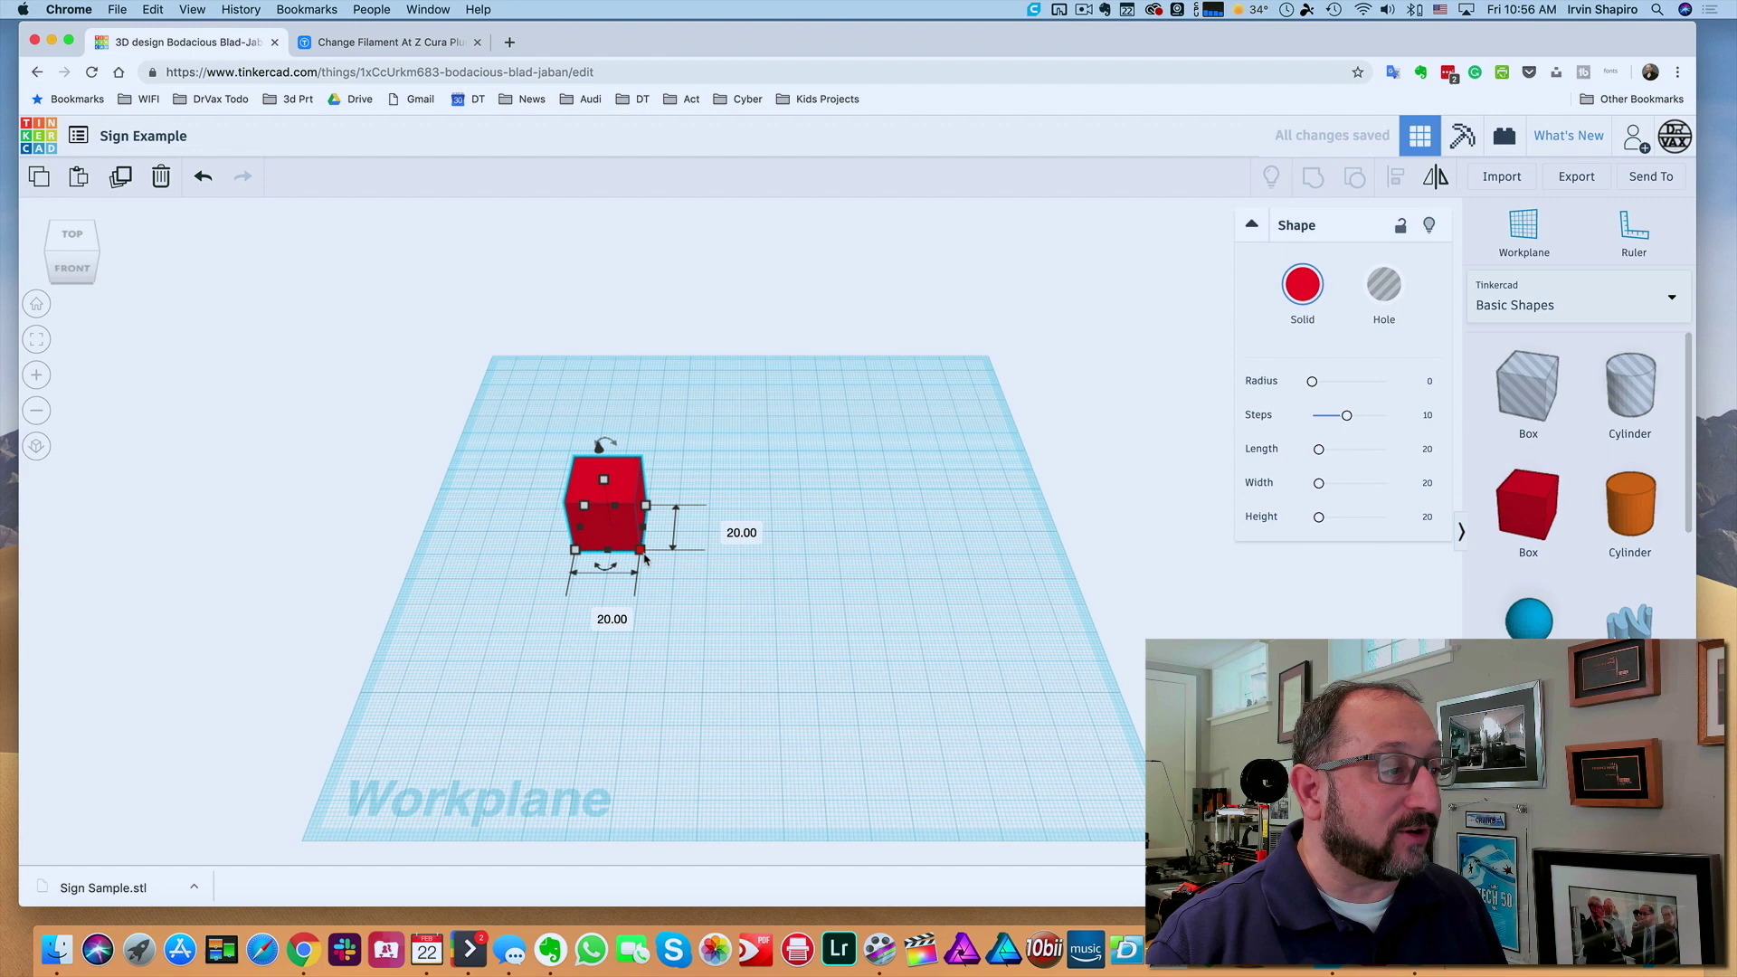
{"action": "left_click", "coordinate": [600, 613]}
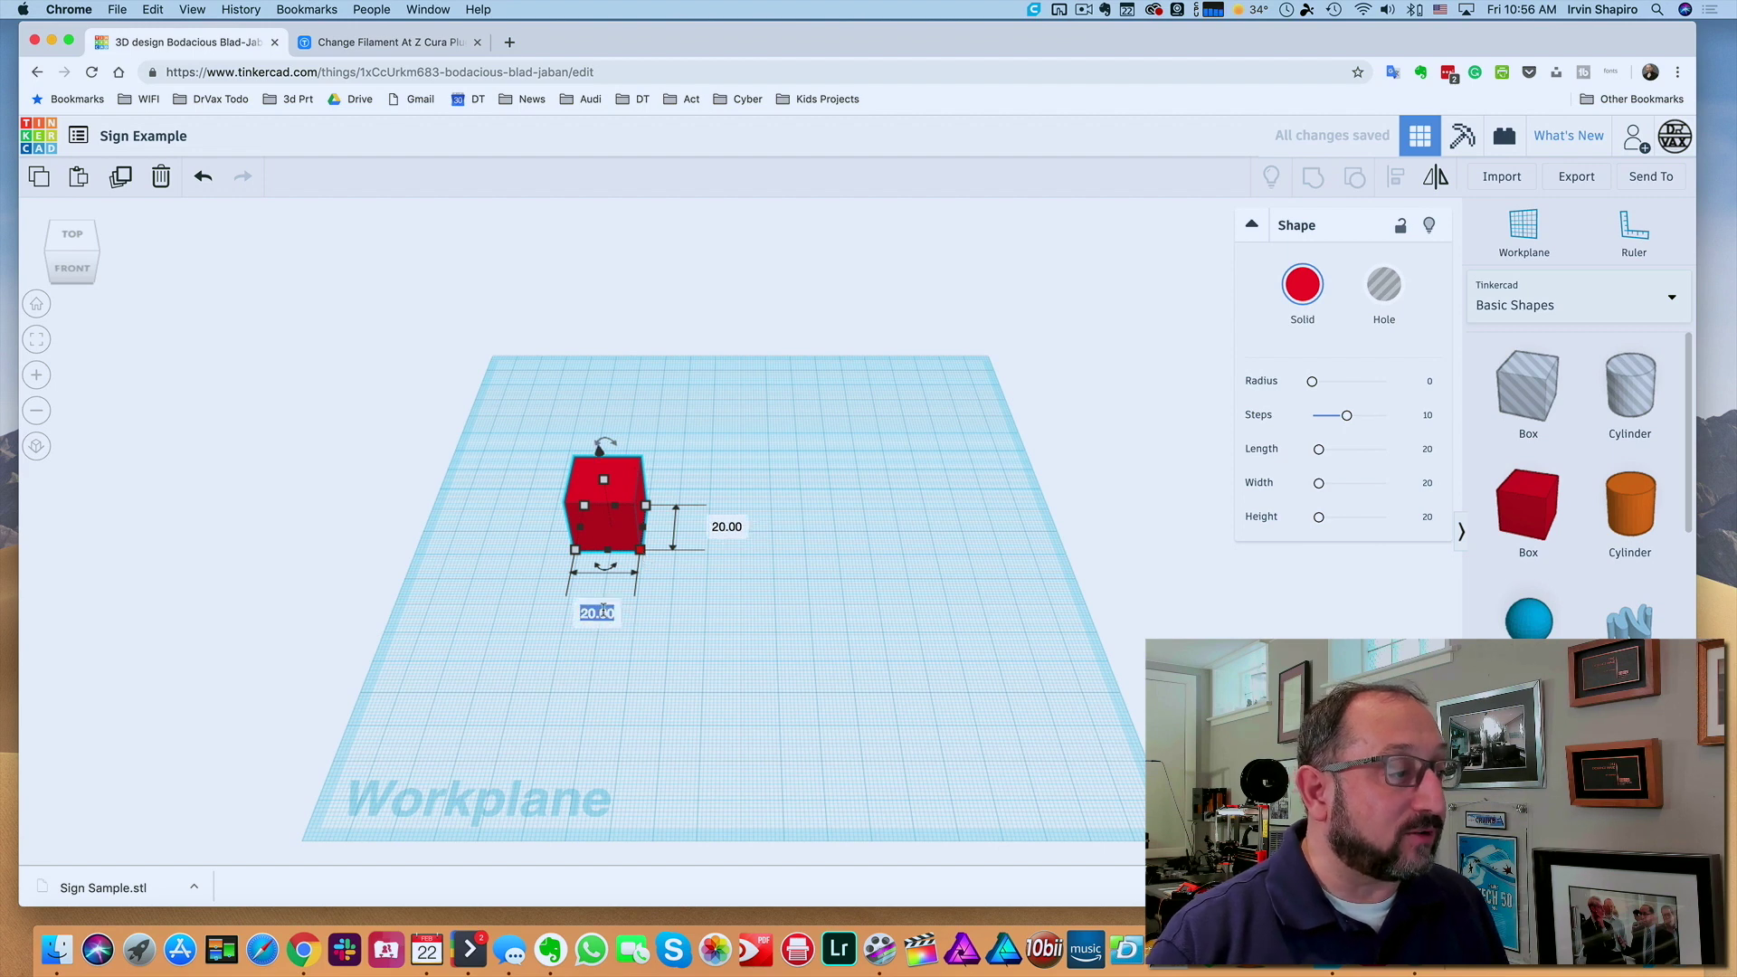
{"action": "type", "text": "100"}
{"action": "key", "text": "Tab"}
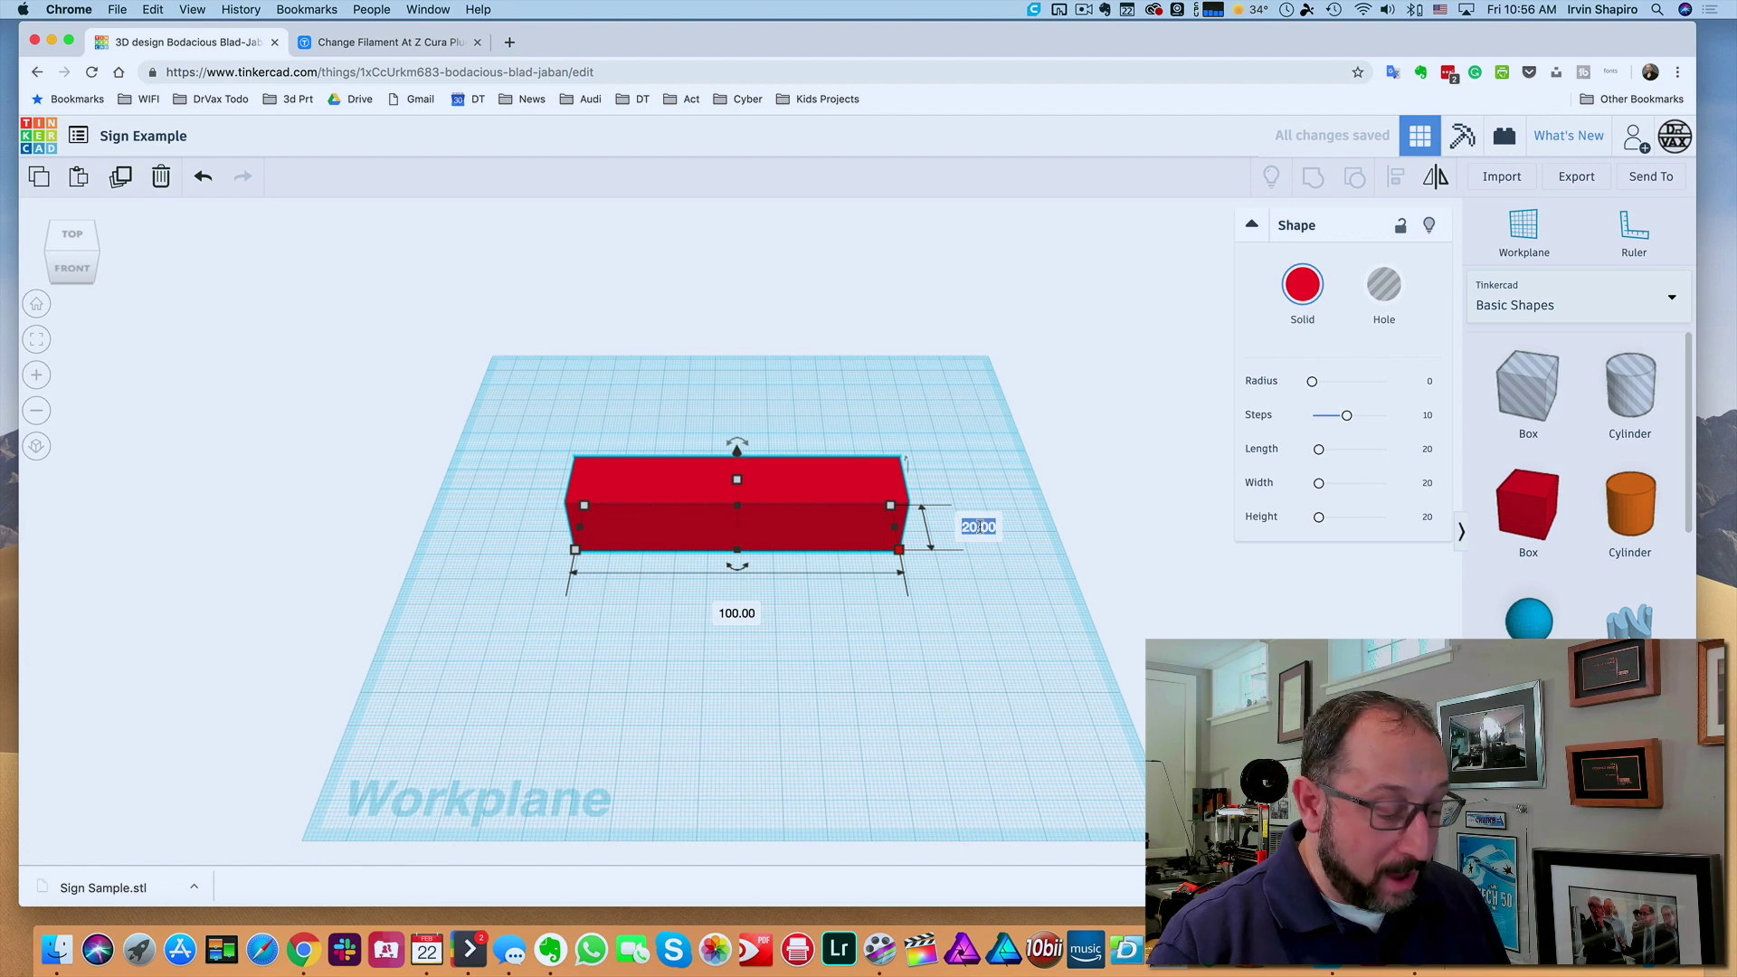
{"action": "type", "text": "30"}
{"action": "key", "text": "Return"}
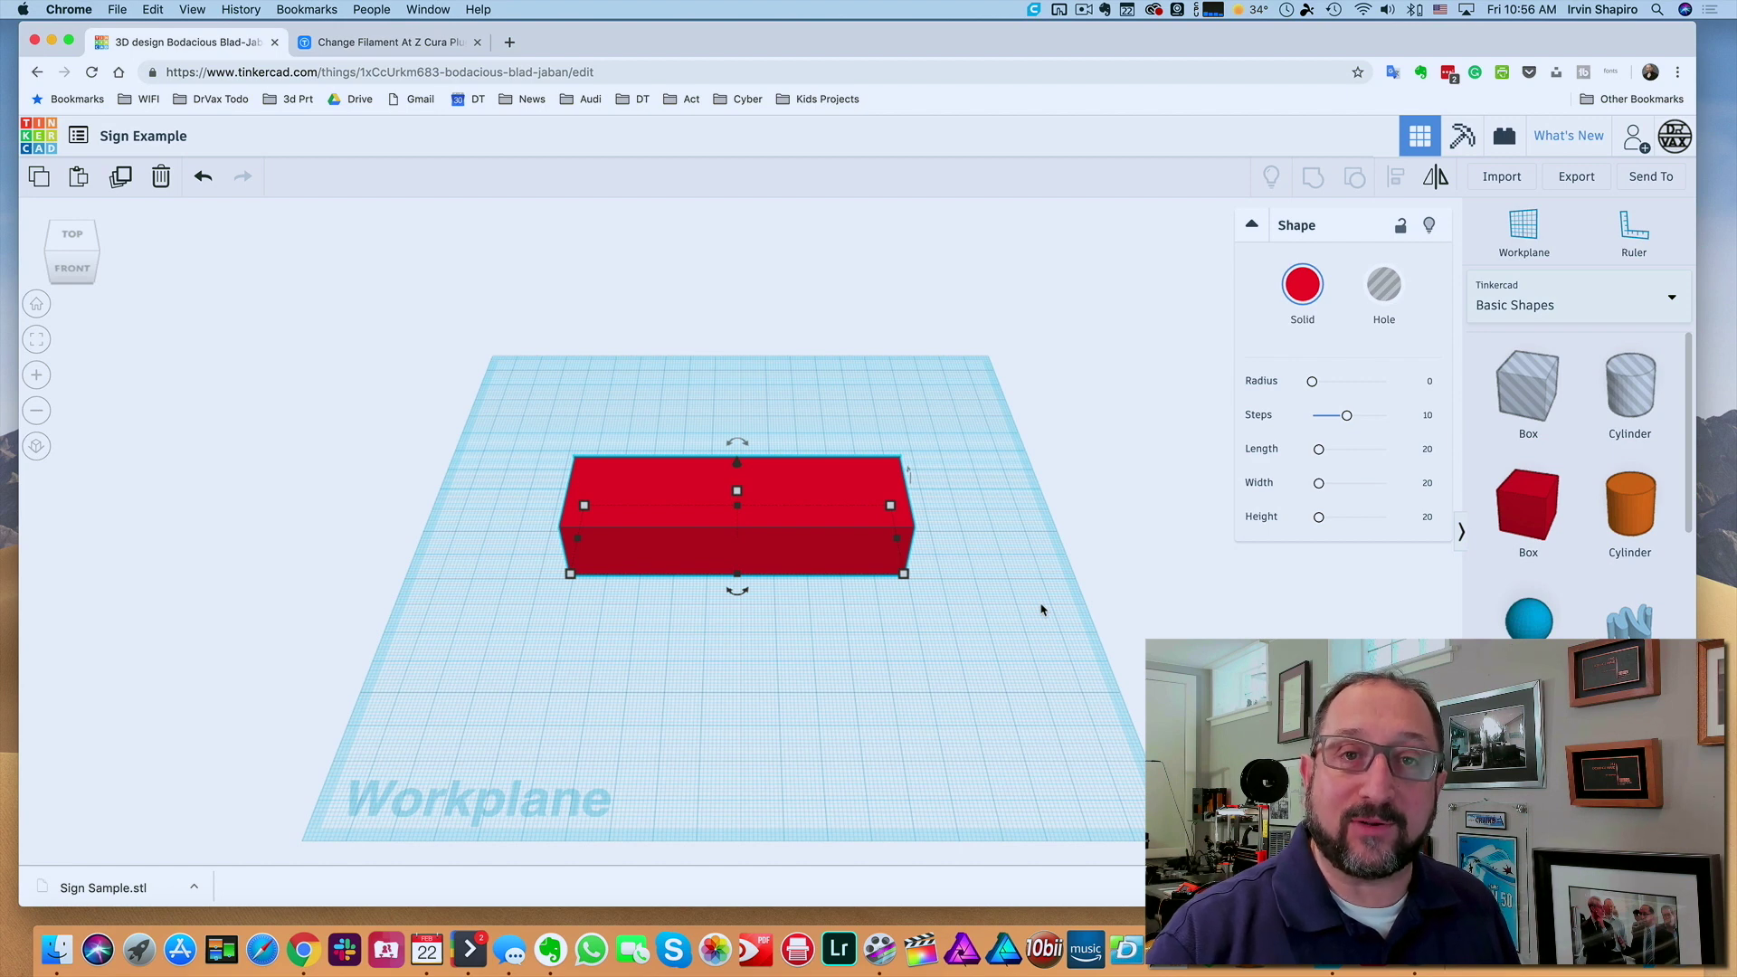
{"action": "mouse_move", "coordinate": [737, 491]}
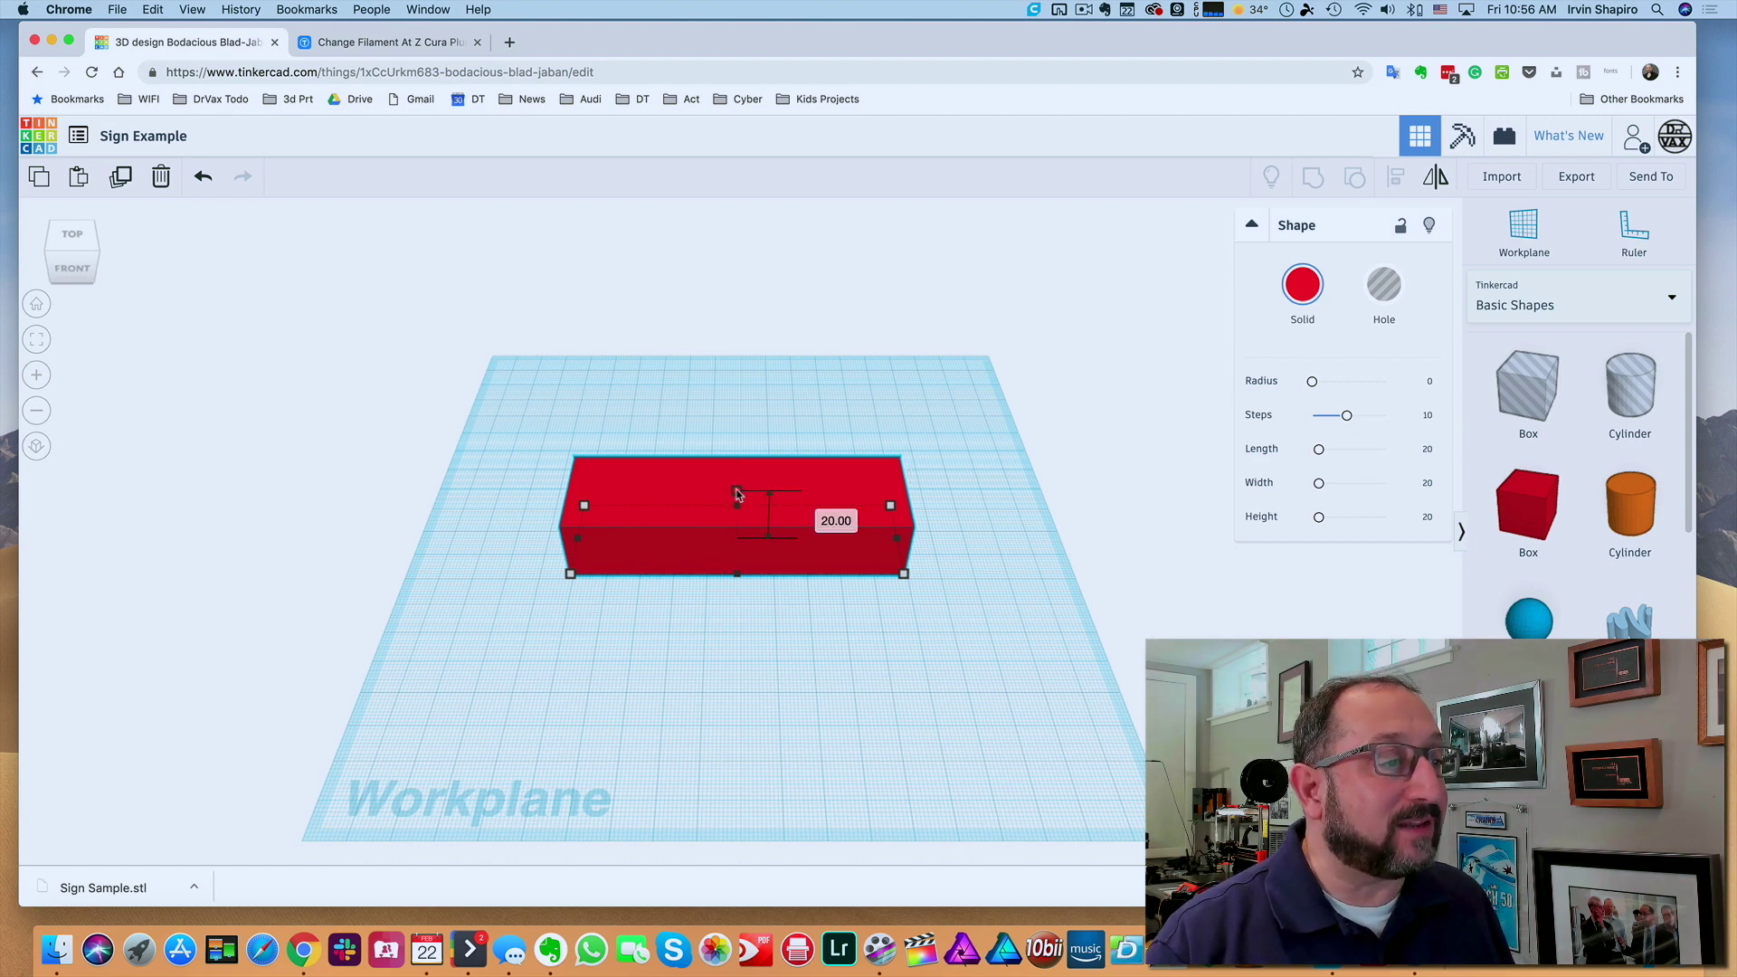
{"action": "left_click", "coordinate": [822, 518]}
{"action": "type", "text": "3"}
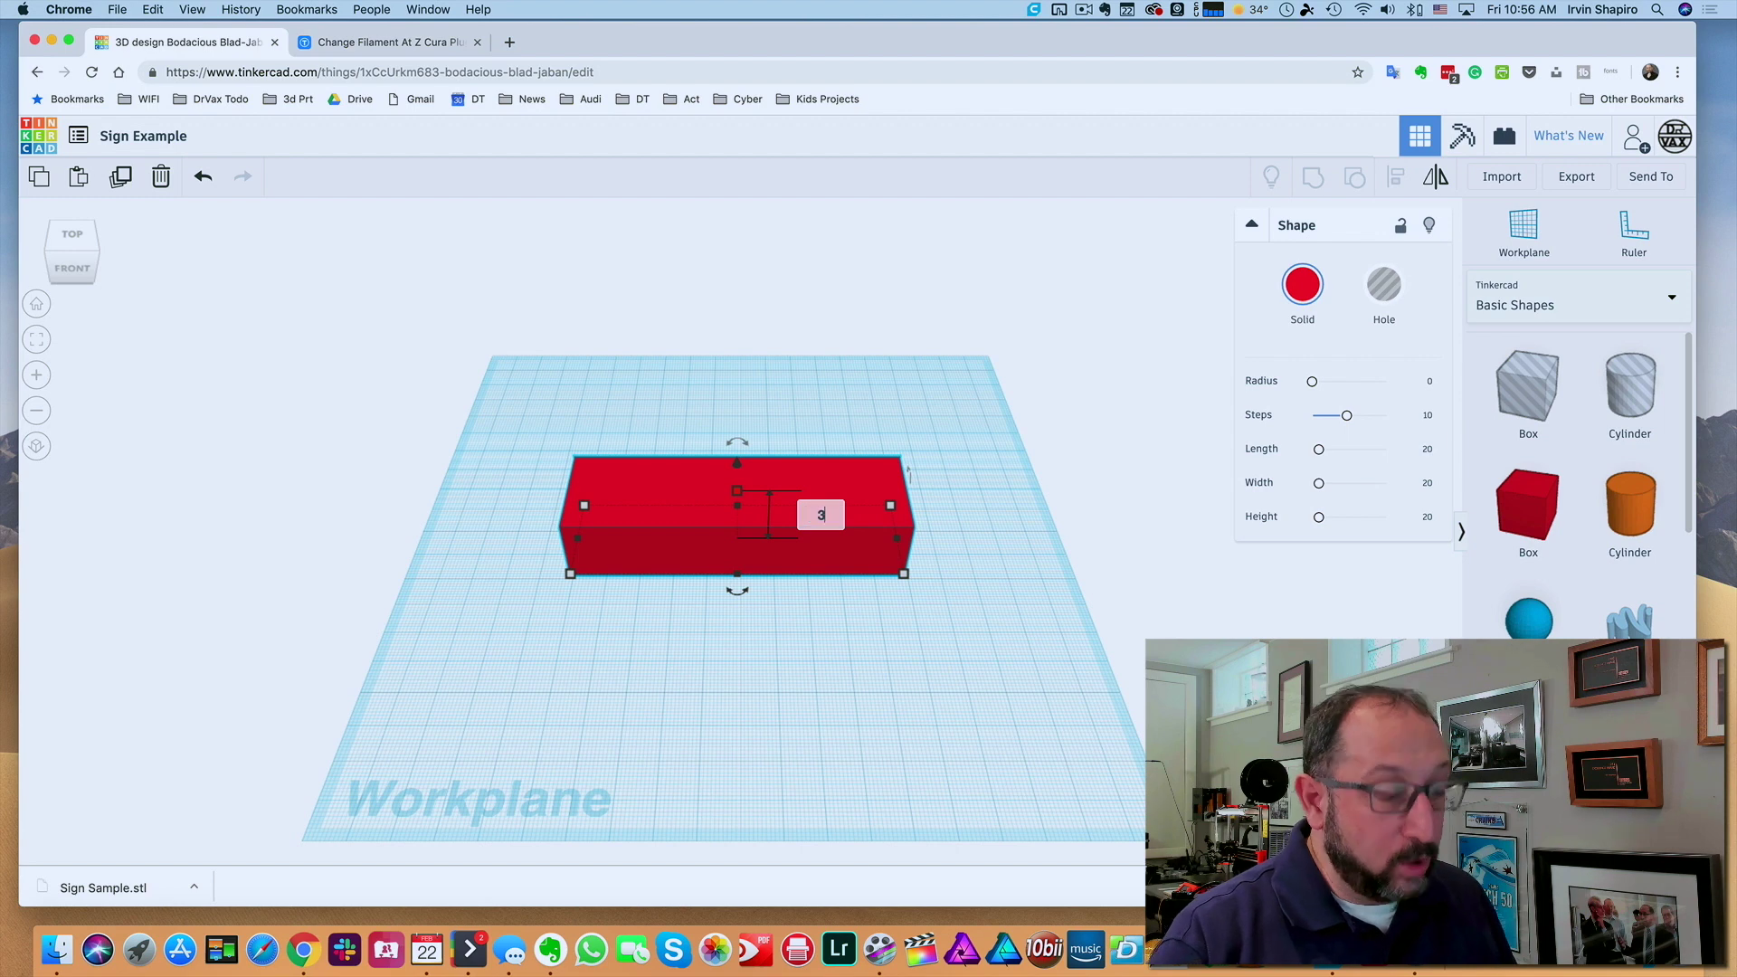
{"action": "key", "text": "Return"}
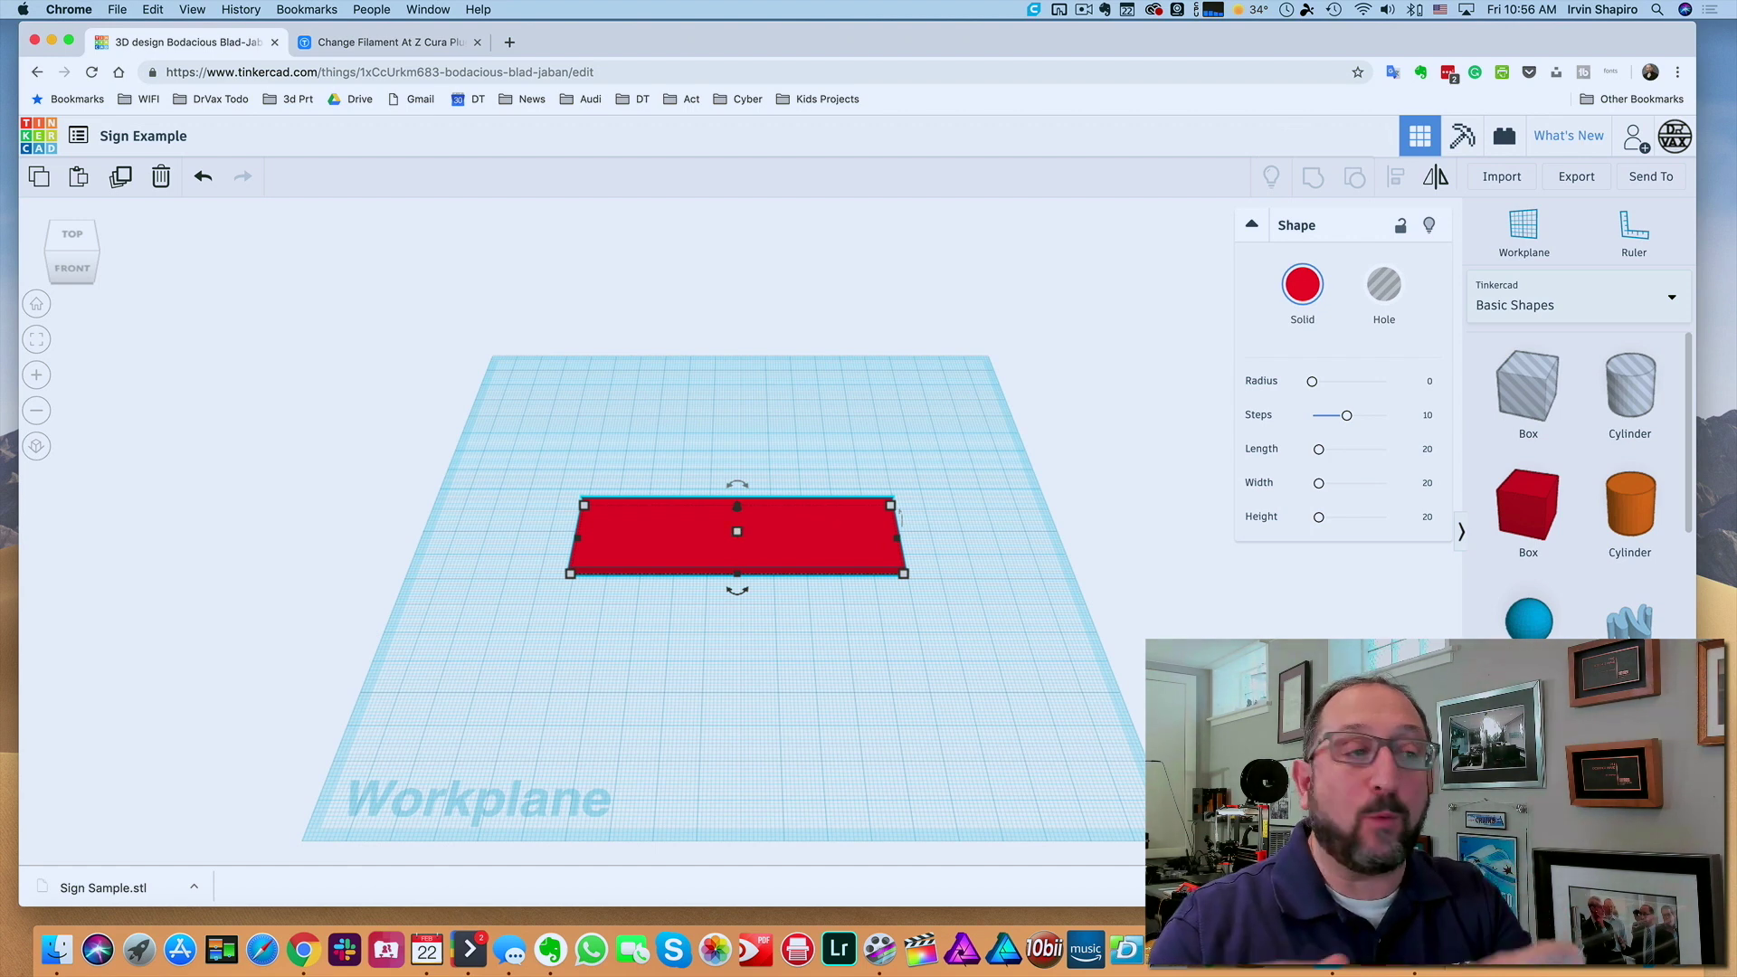
- Place a Text shape on the workplane in front of the plate and colour it green
{"action": "left_click", "coordinate": [991, 604]}
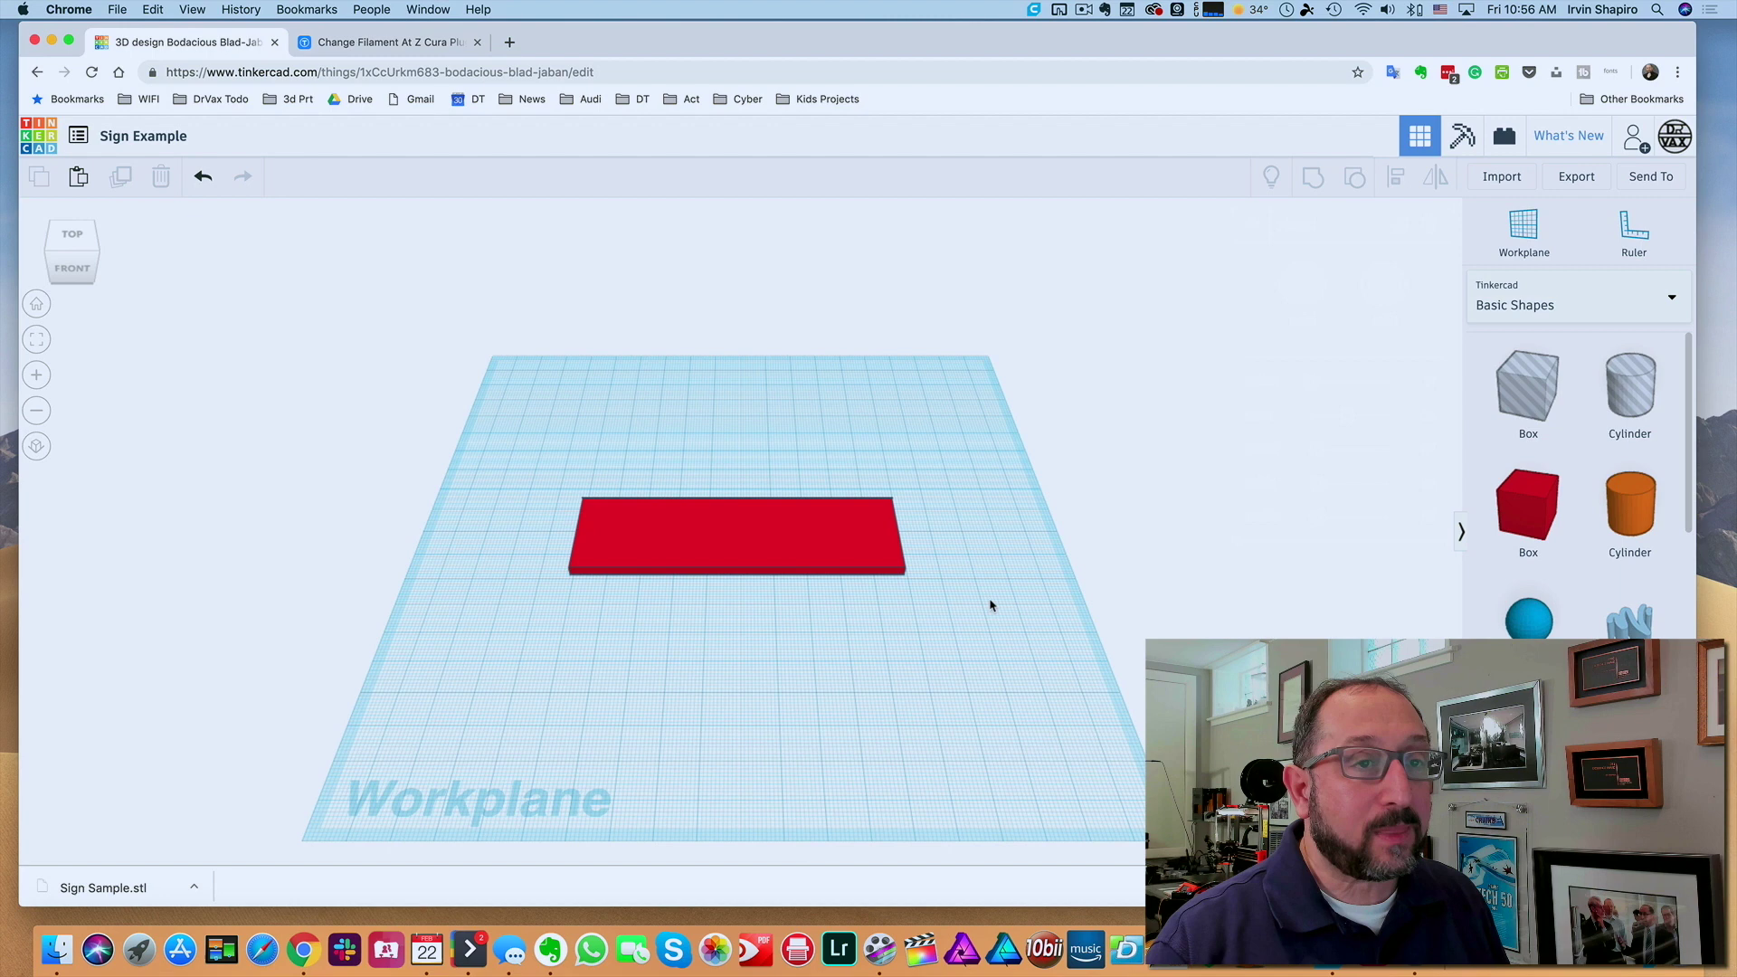
{"action": "left_click_drag", "start_coordinate": [1692, 422], "coordinate": [1681, 598]}
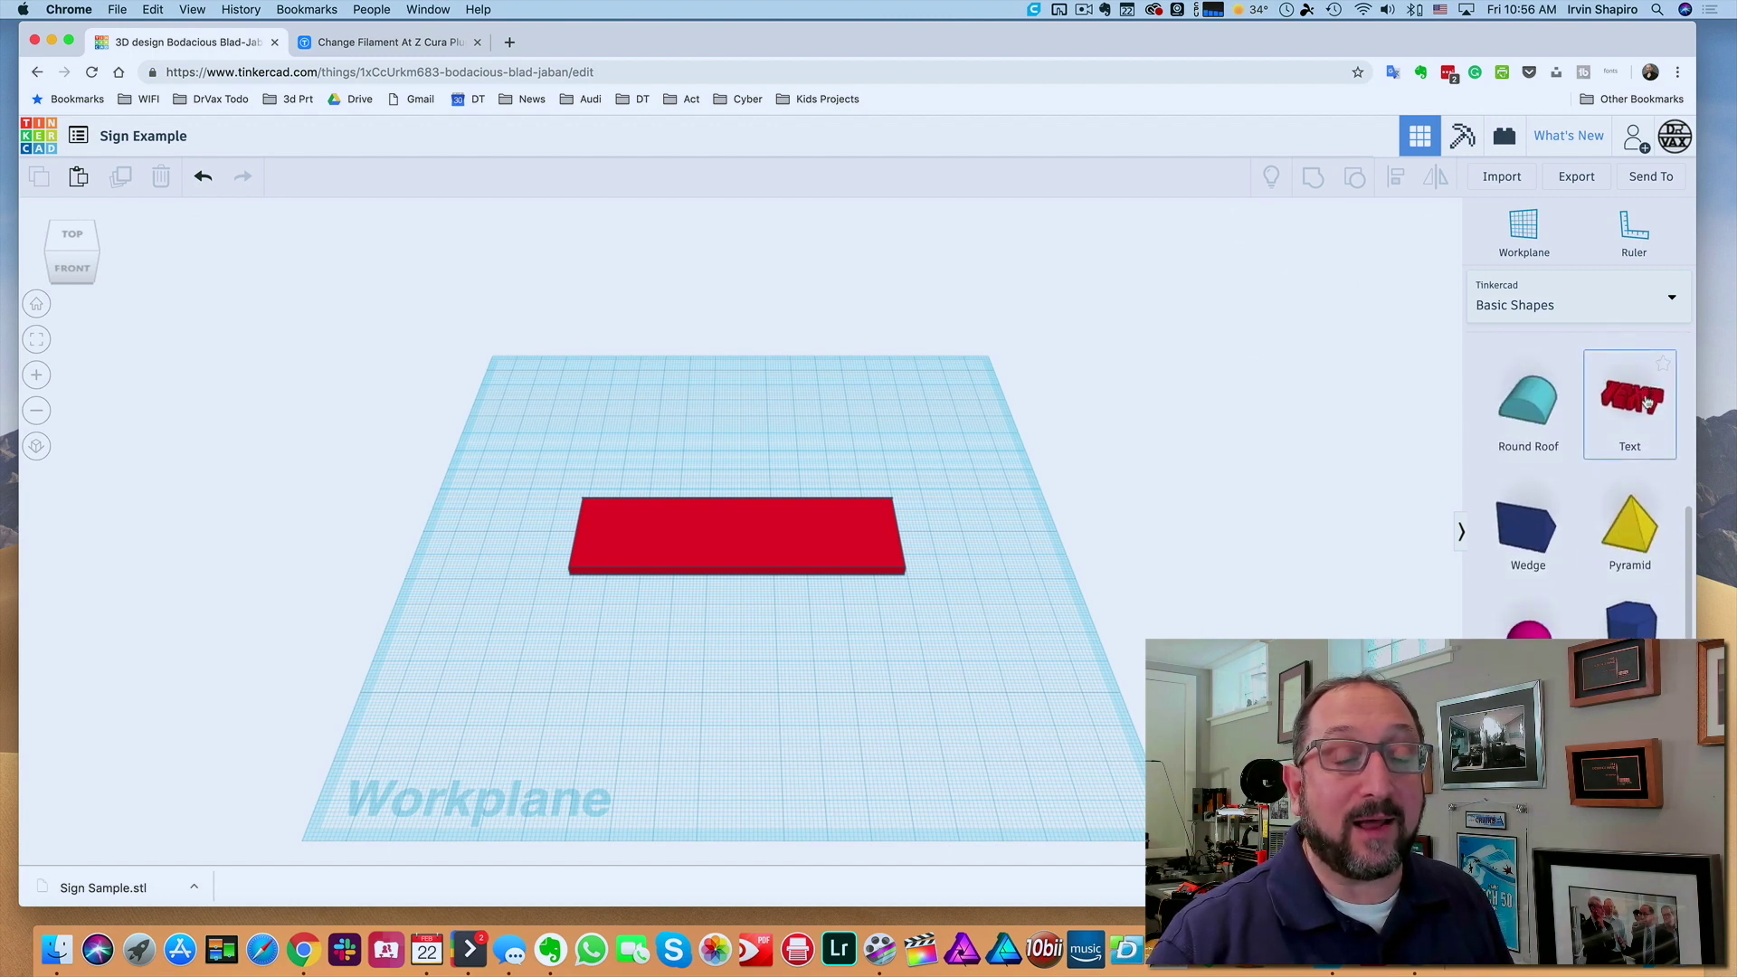
{"action": "left_click_drag", "start_coordinate": [1639, 398], "coordinate": [753, 645]}
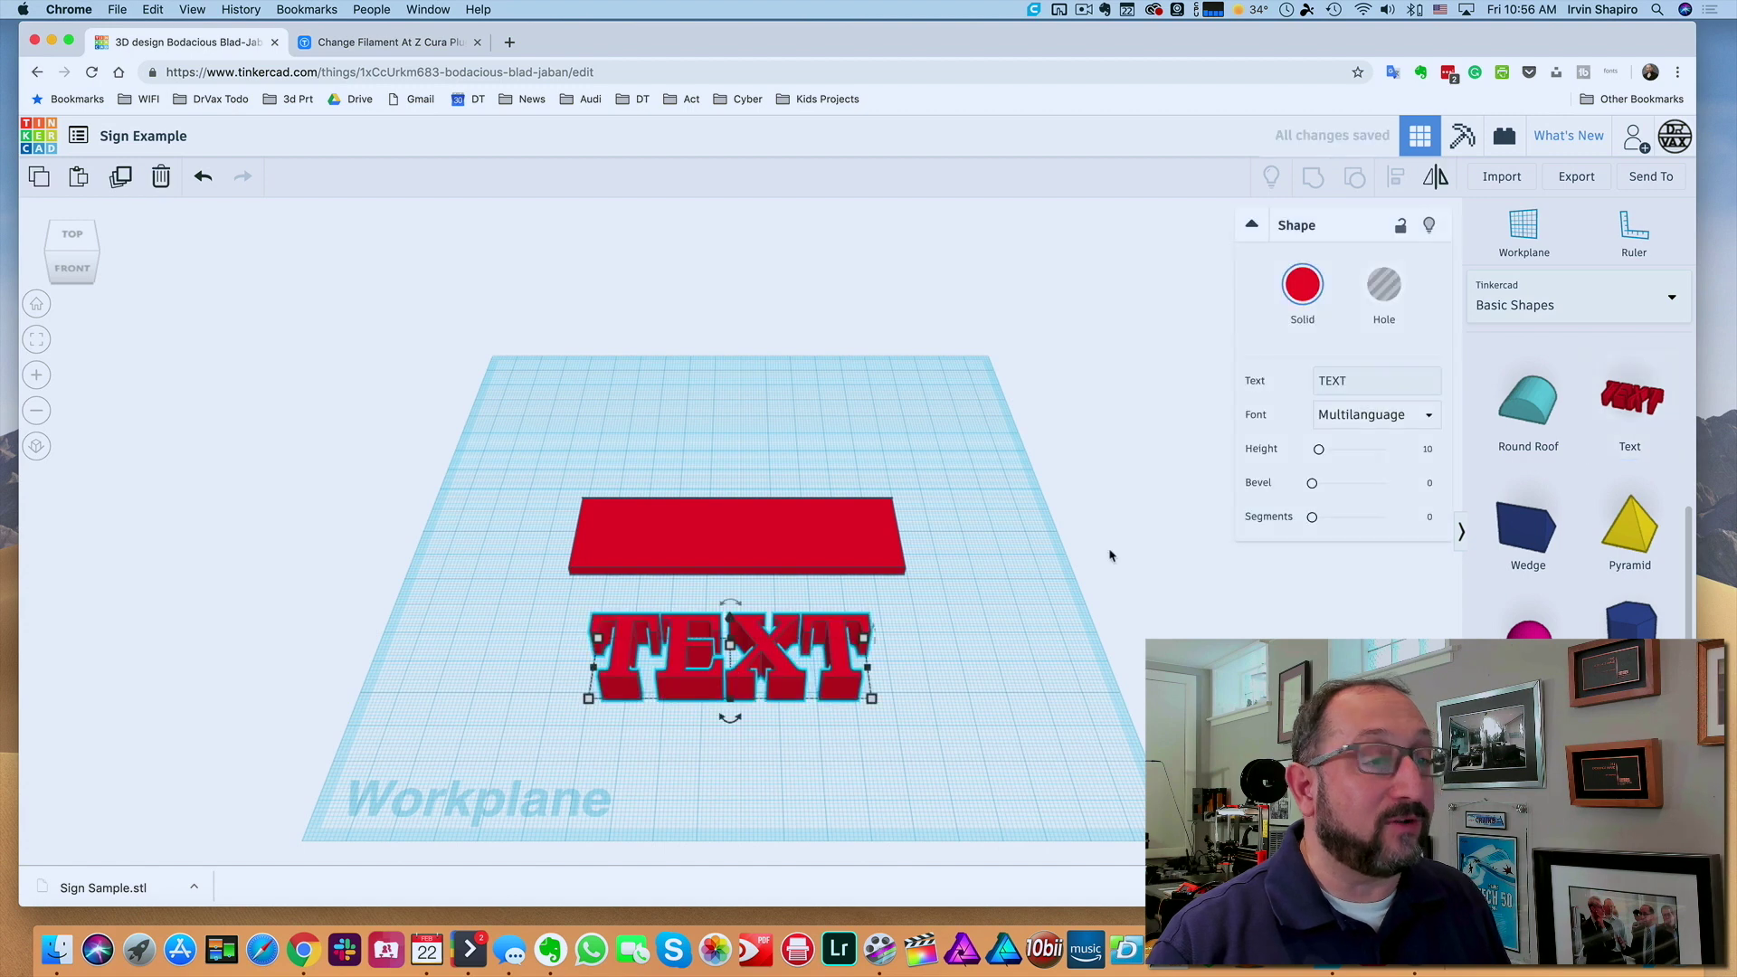
{"action": "left_click", "coordinate": [1301, 287]}
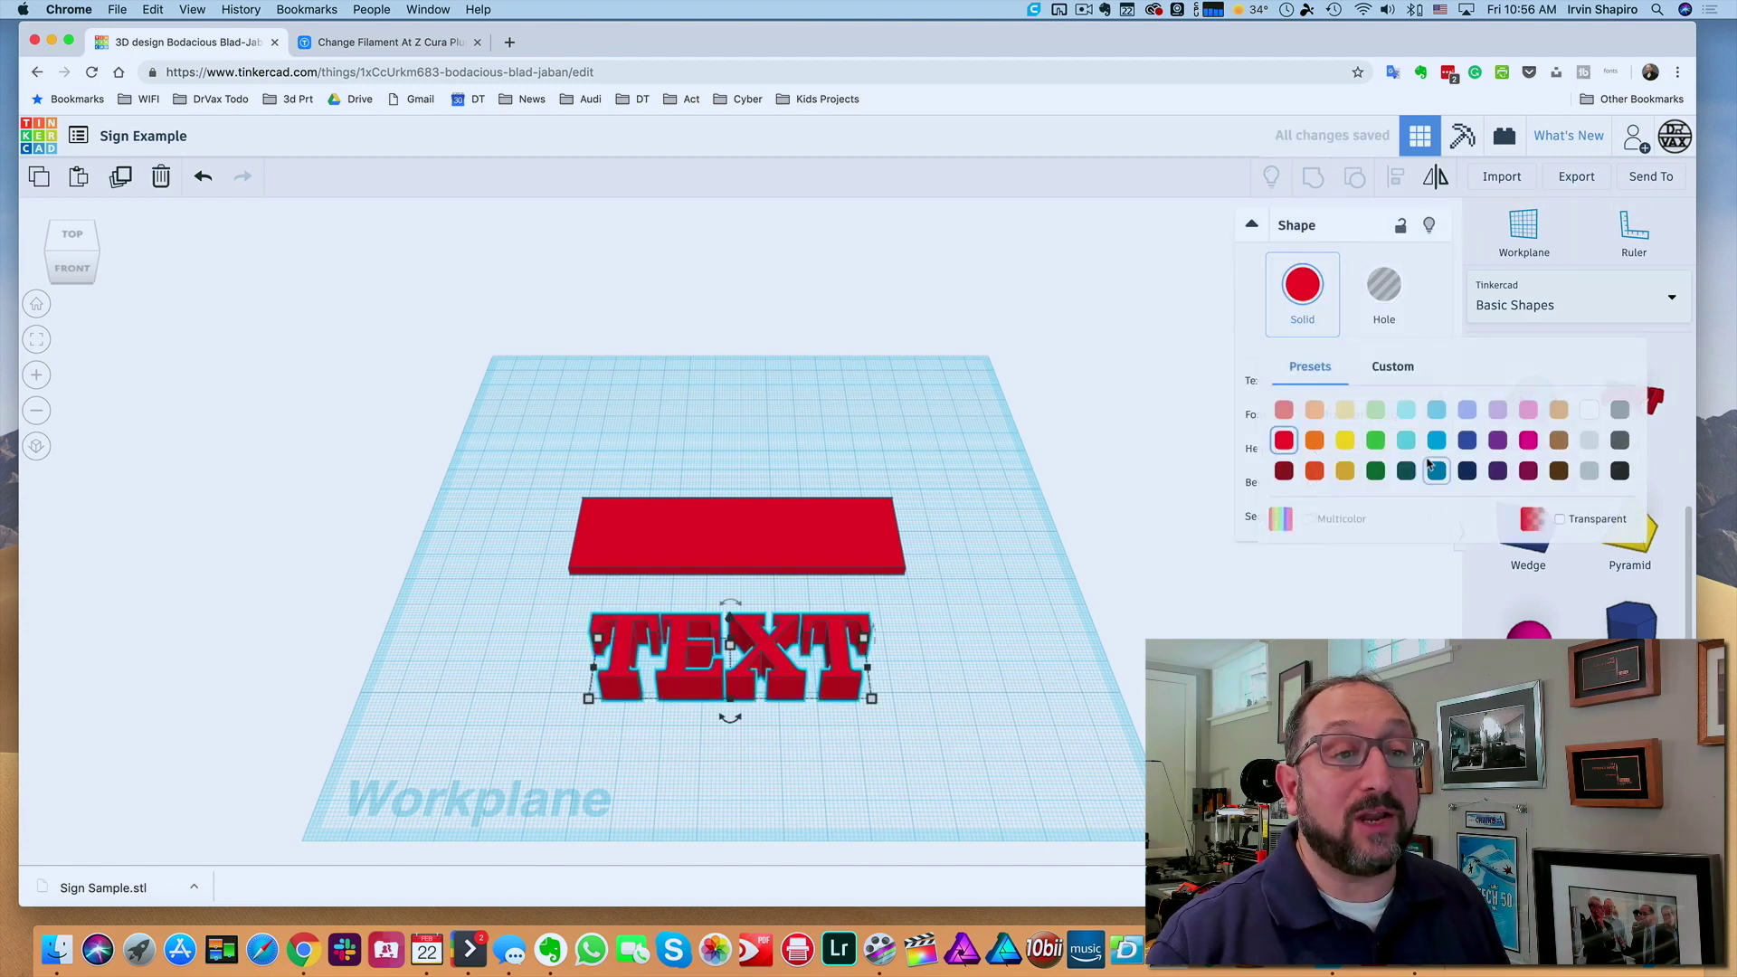
{"action": "left_click", "coordinate": [1376, 441]}
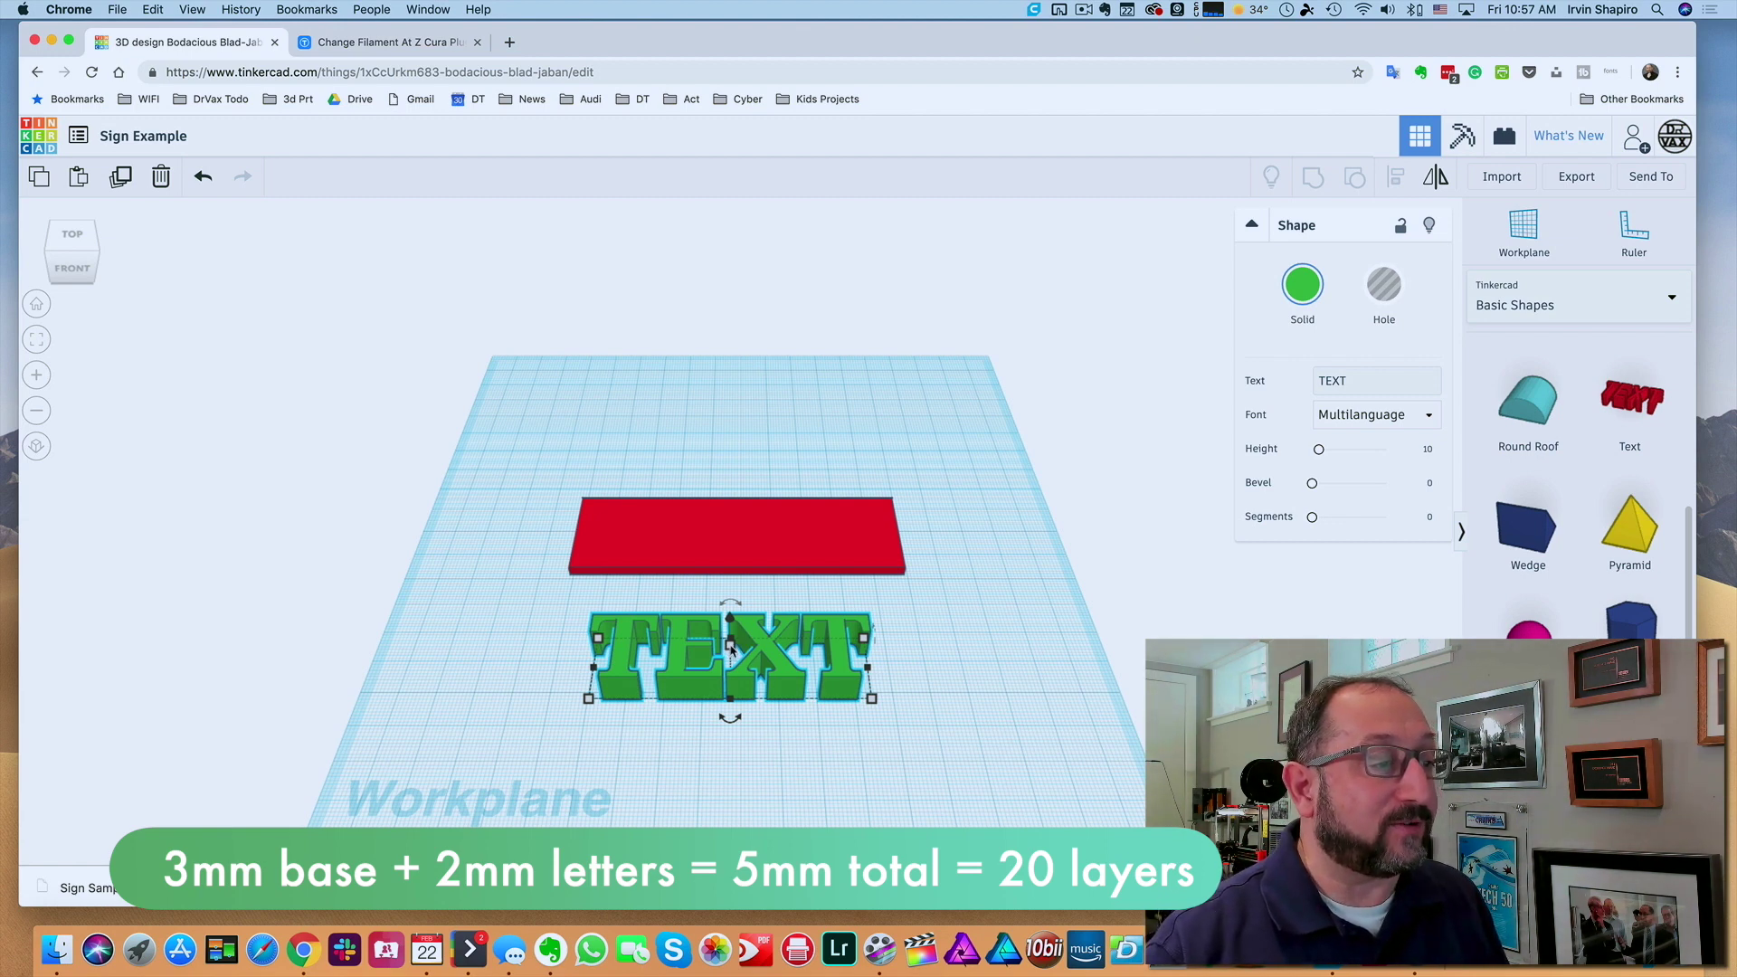
- Raise the green text 3 mm and drag it onto the red base plate
{"action": "left_click", "coordinate": [813, 657]}
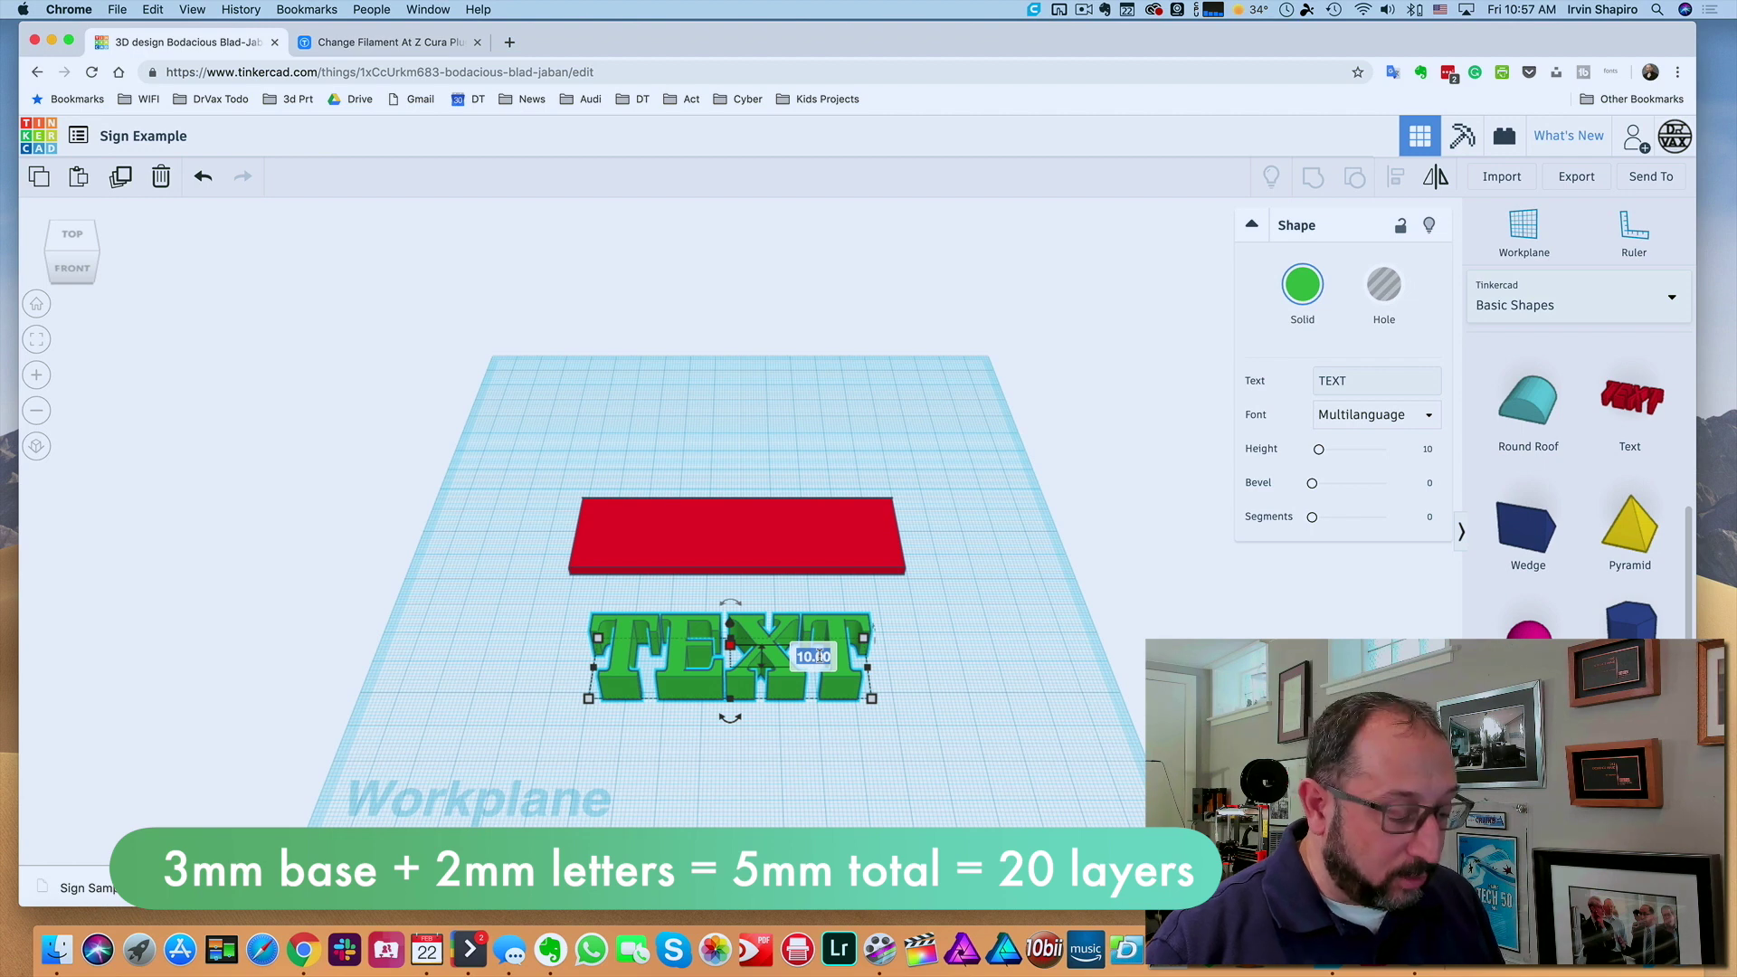
{"action": "type", "text": "3"}
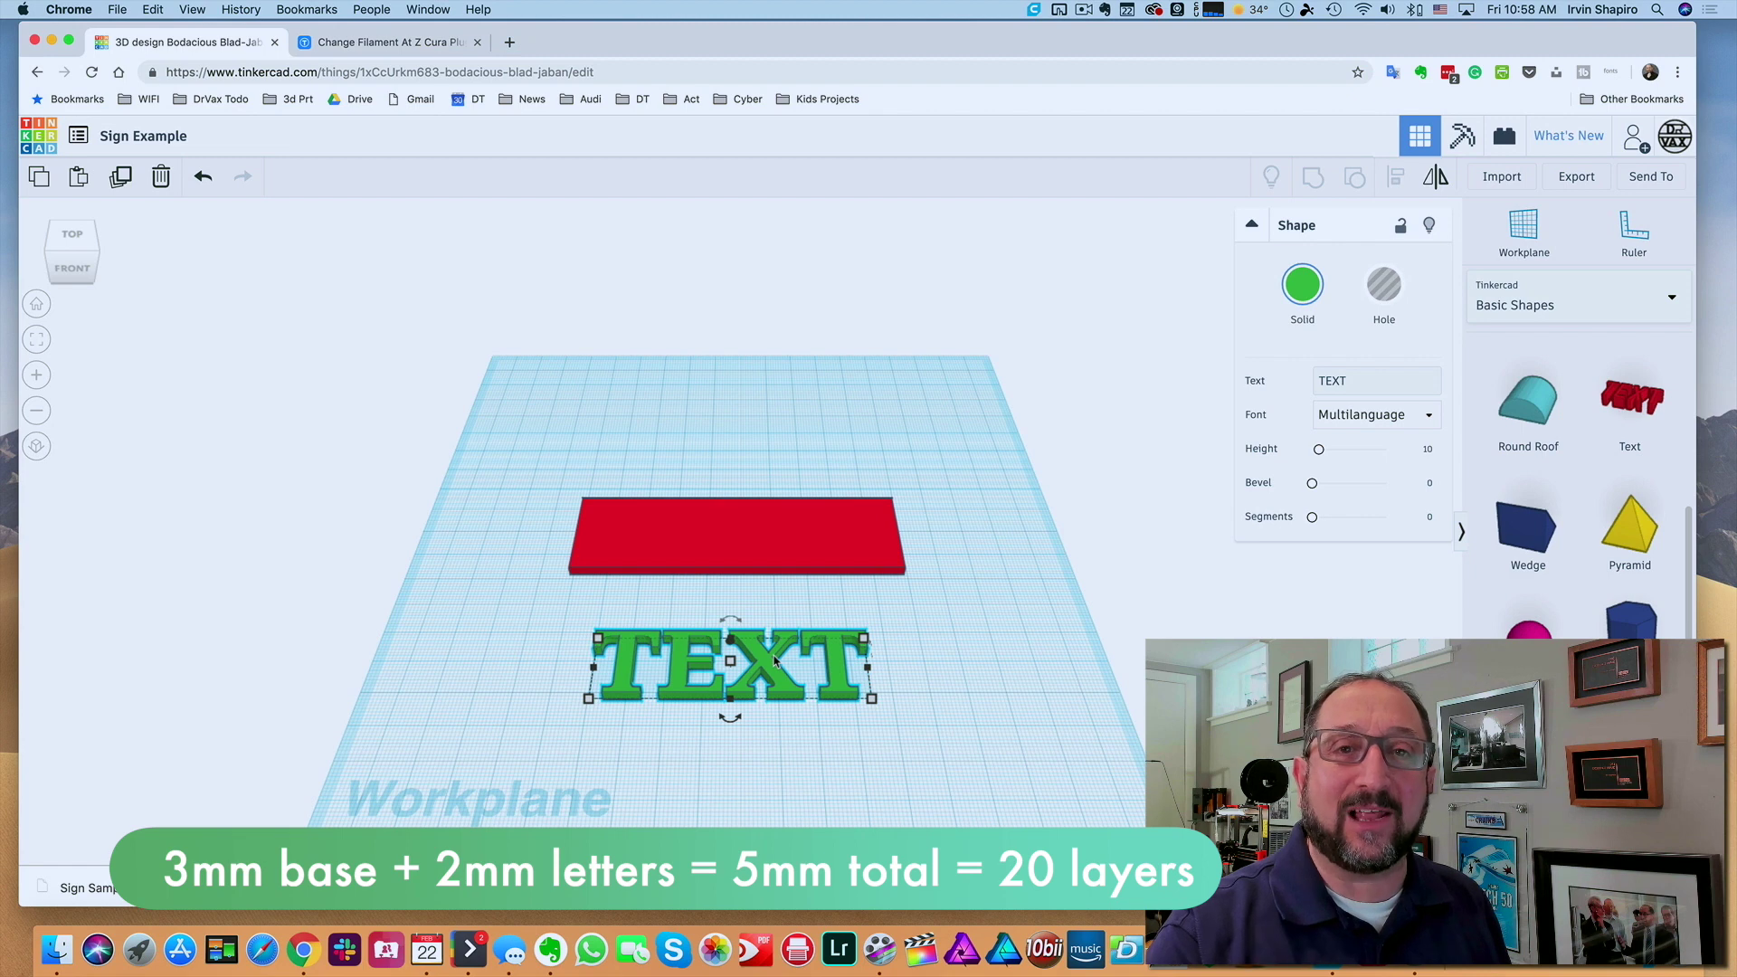
{"action": "left_click_drag", "start_coordinate": [773, 660], "coordinate": [733, 504]}
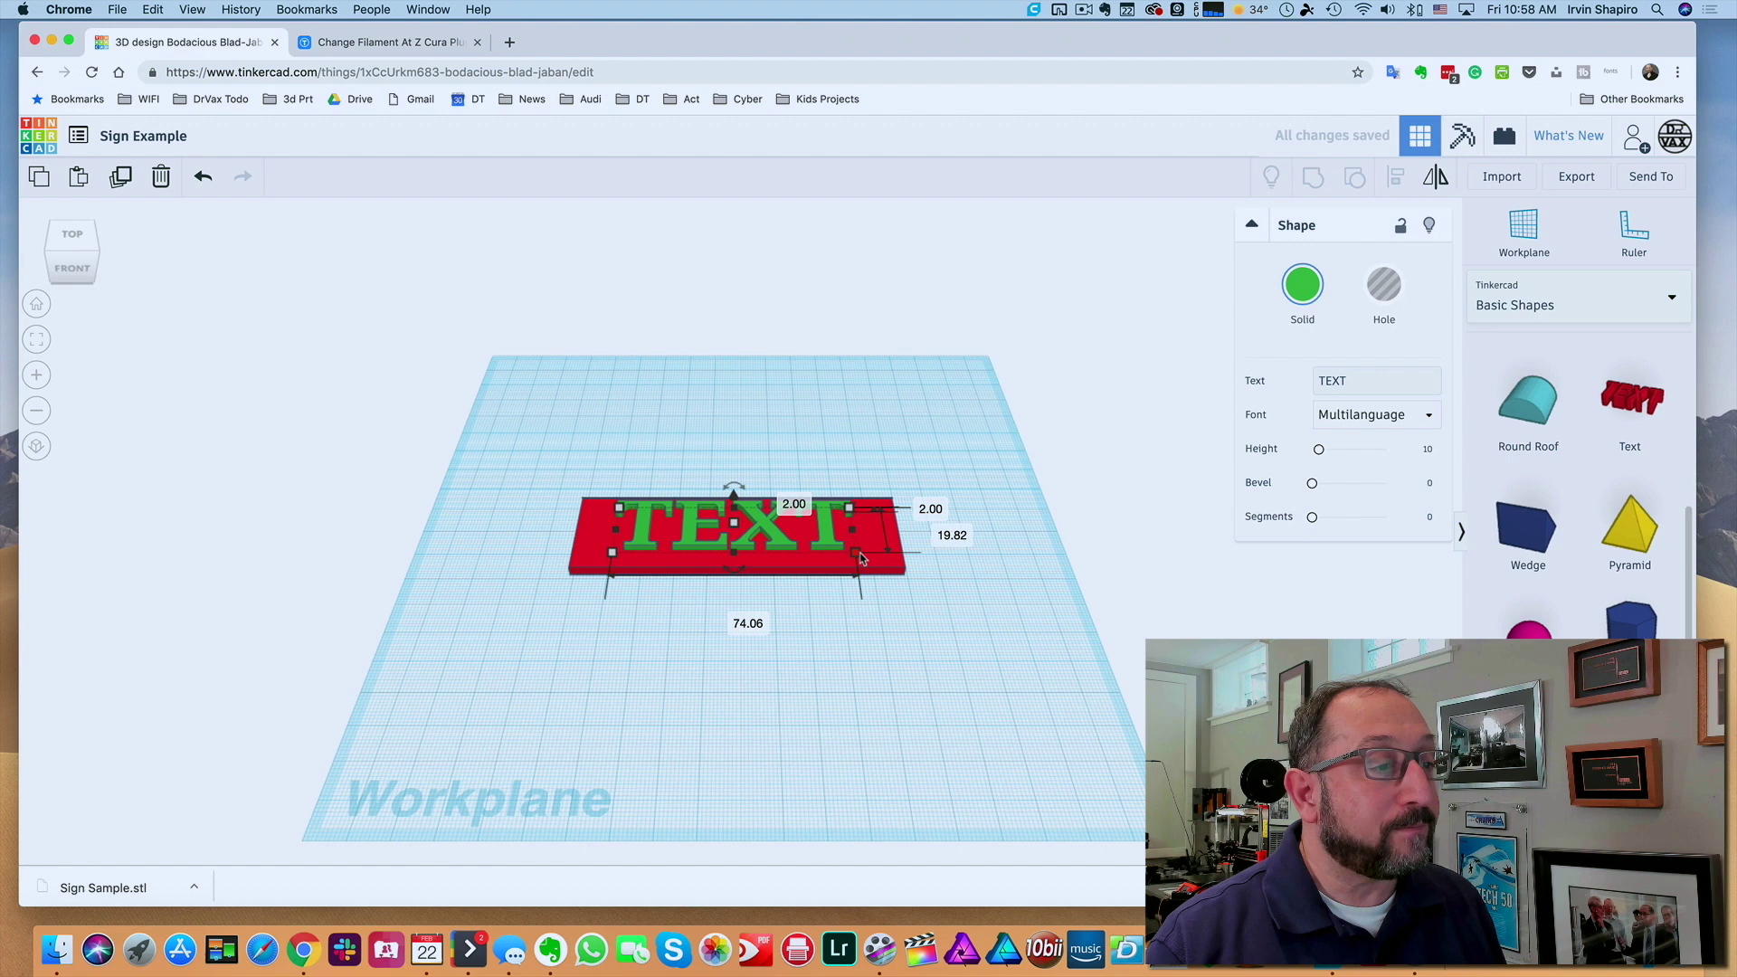
- Change the lettering to 'Dr VAX' and shrink it to fit the plate
{"action": "double_click", "coordinate": [1372, 381]}
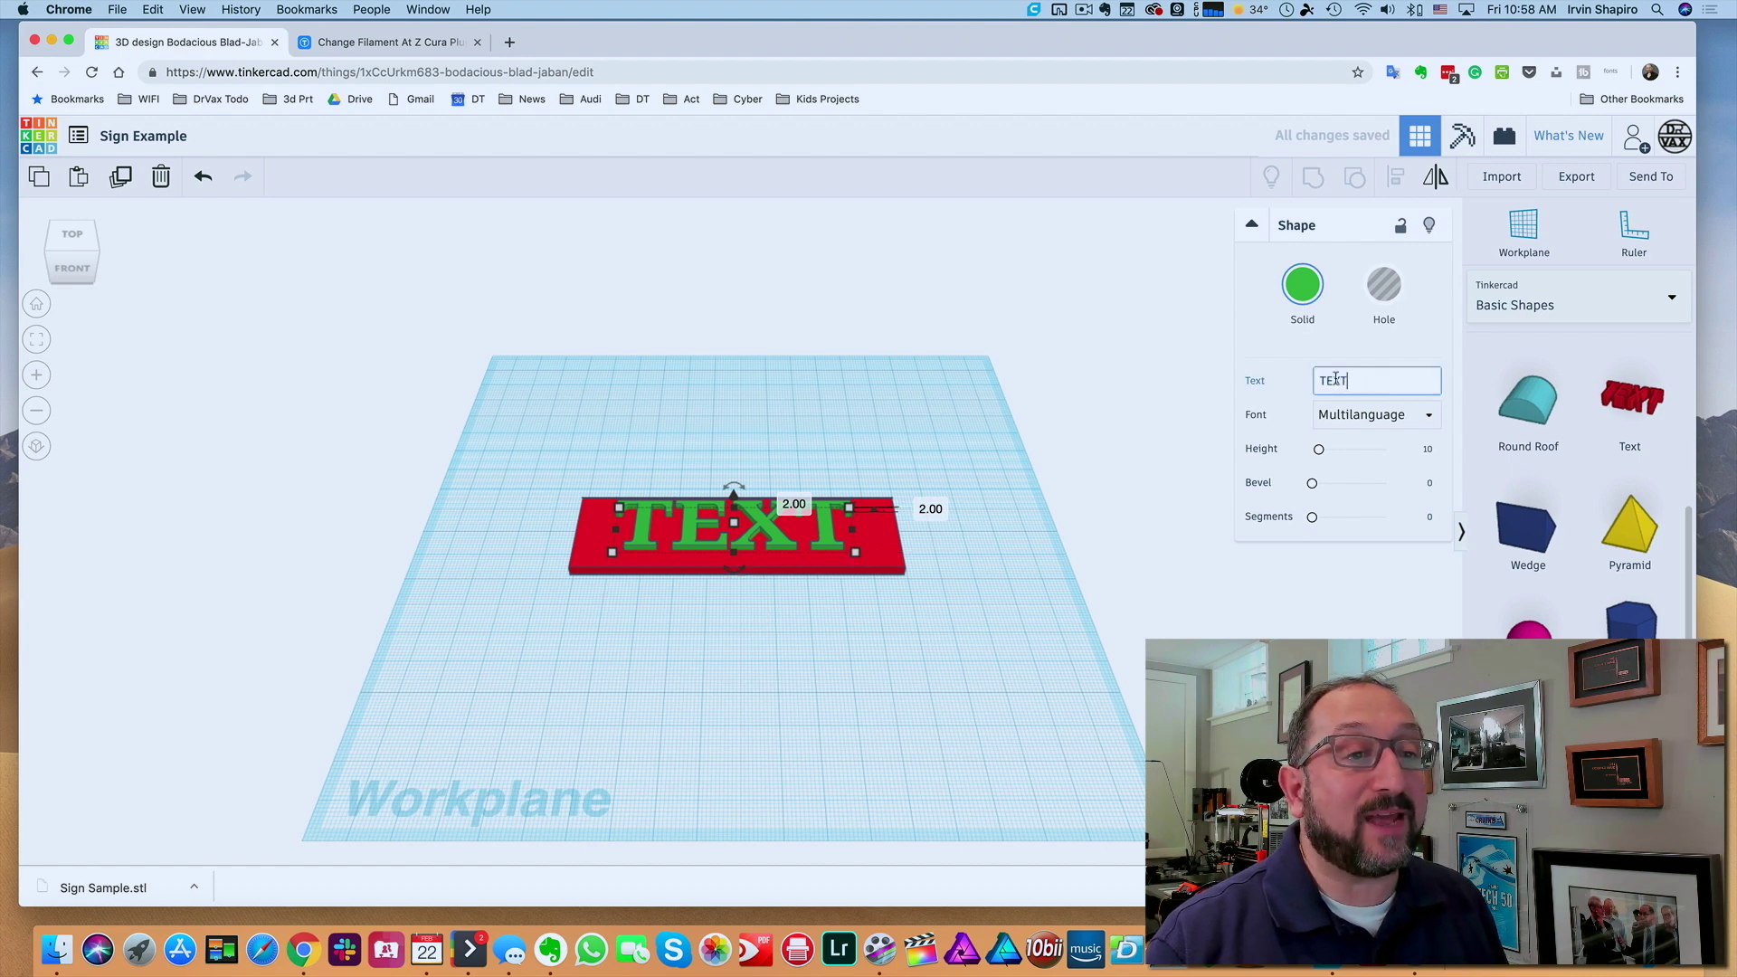
{"action": "type", "text": "Dr"}
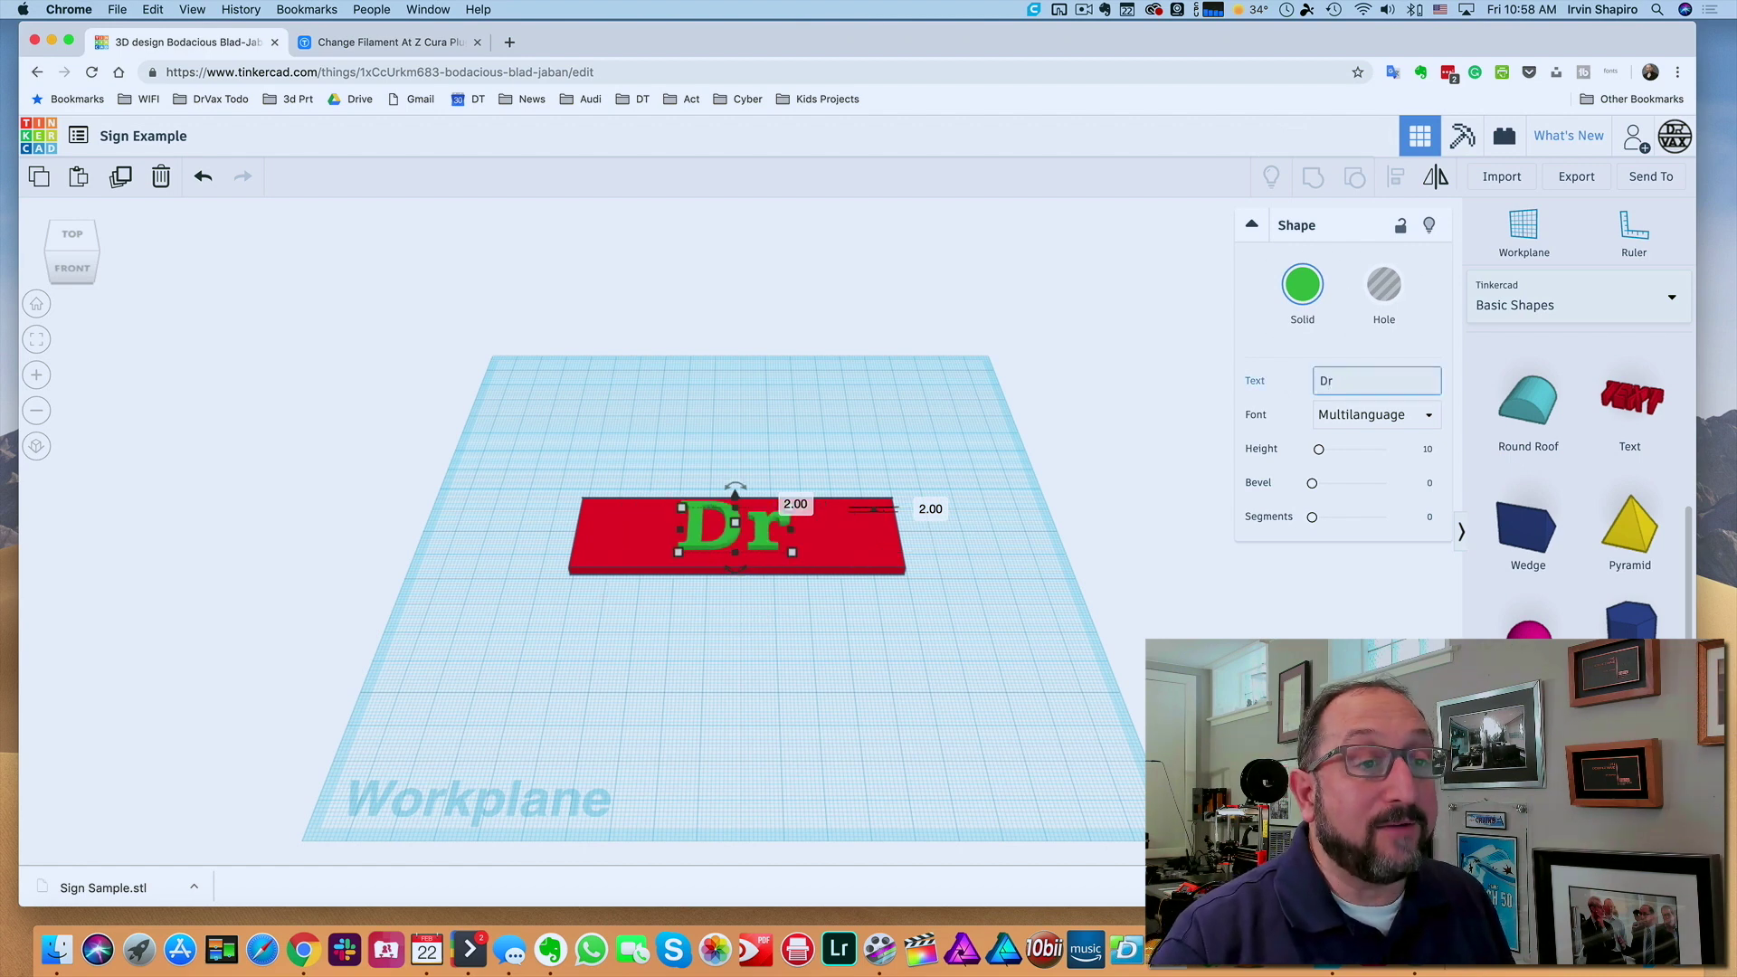
{"action": "type", "text": " VAX"}
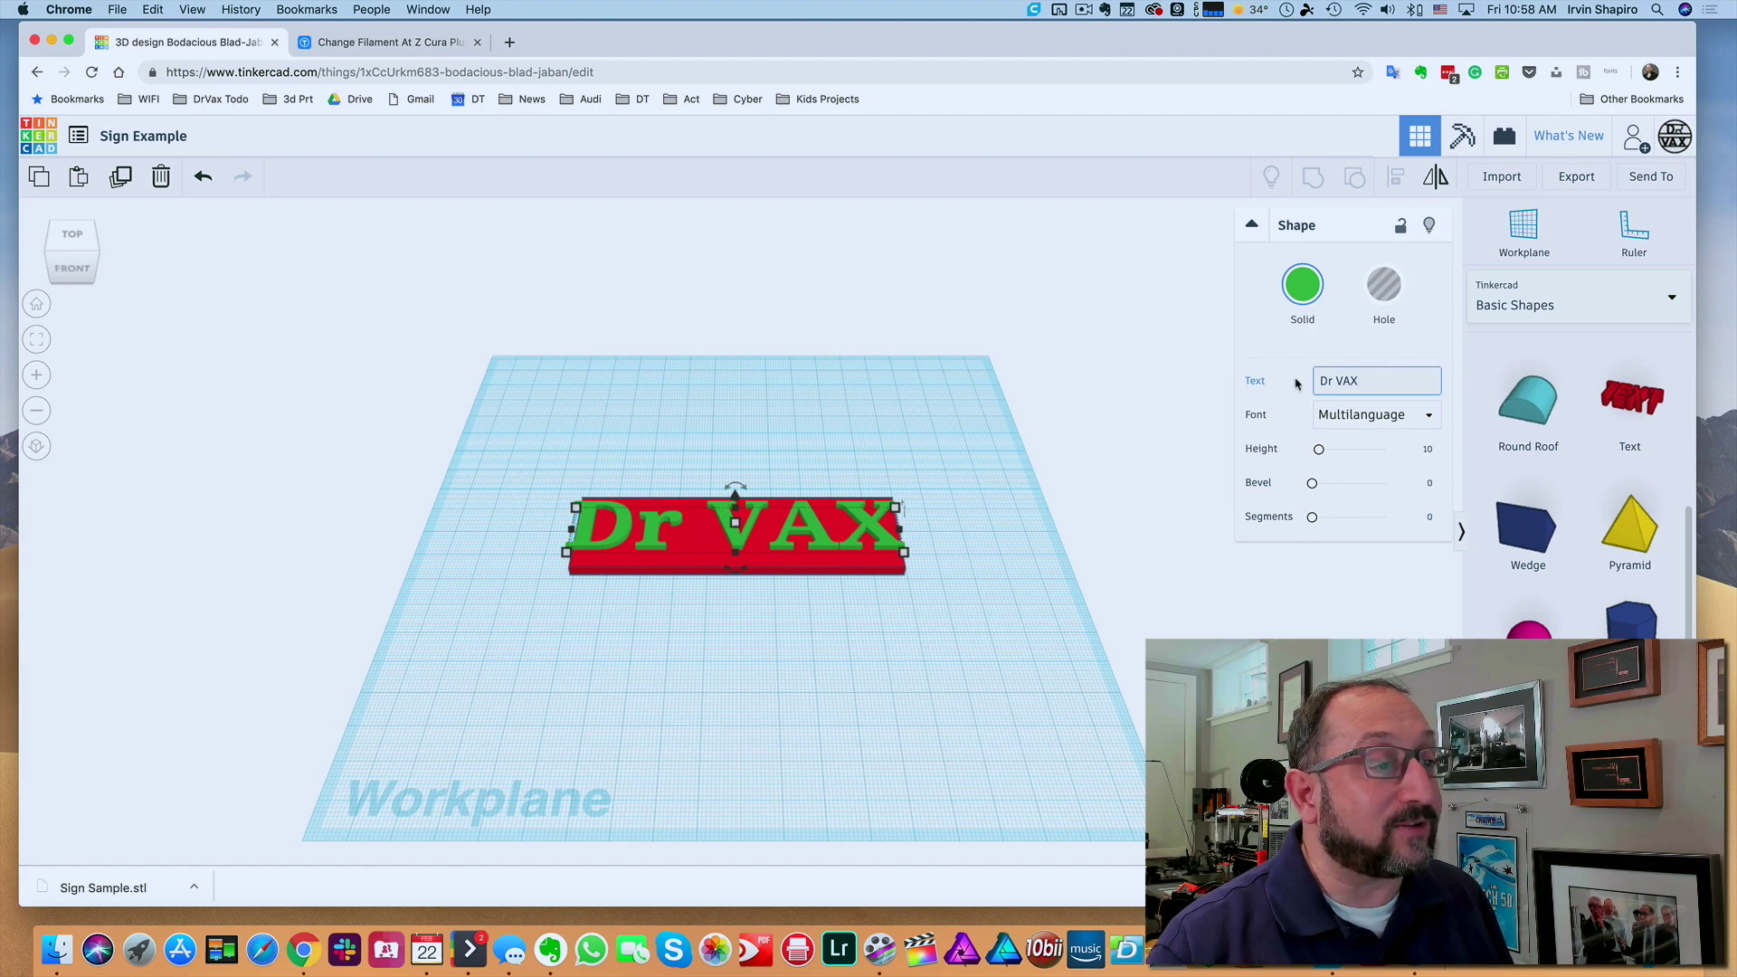
{"action": "left_click_drag", "start_coordinate": [904, 551], "coordinate": [807, 542]}
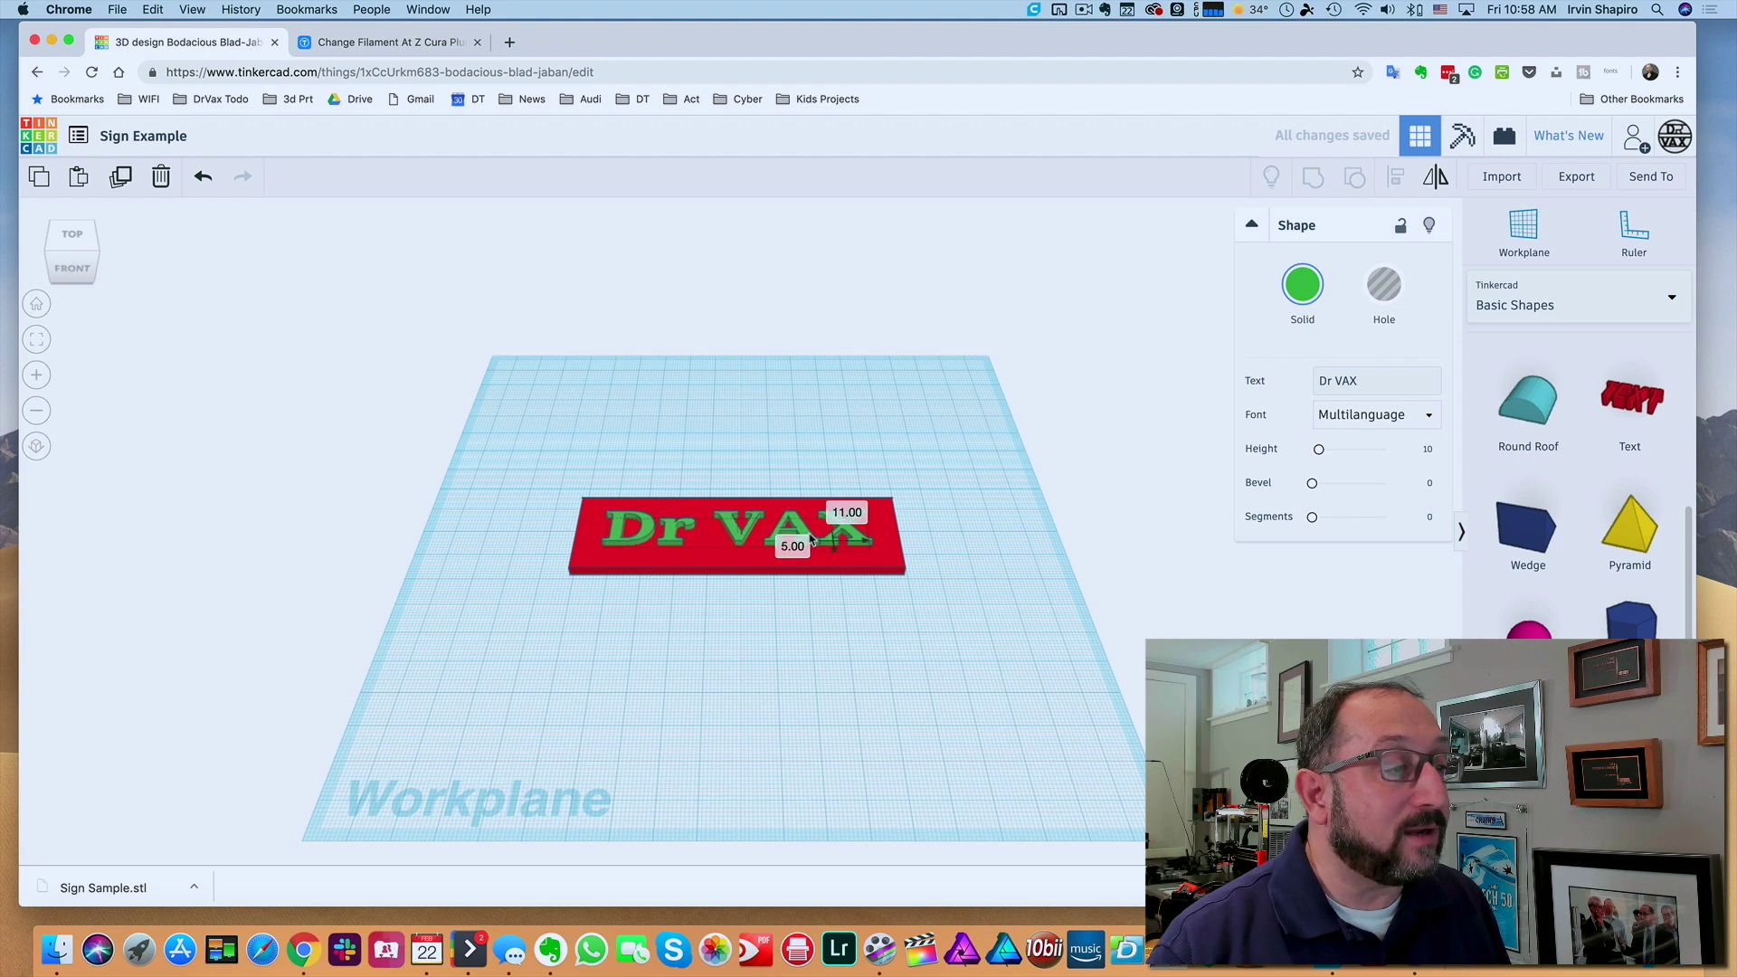
- Select the plate and text together and group them into one sign
{"action": "left_click", "coordinate": [981, 551]}
{"action": "left_click_drag", "start_coordinate": [523, 436], "coordinate": [1054, 638]}
{"action": "key", "text": "super+g"}
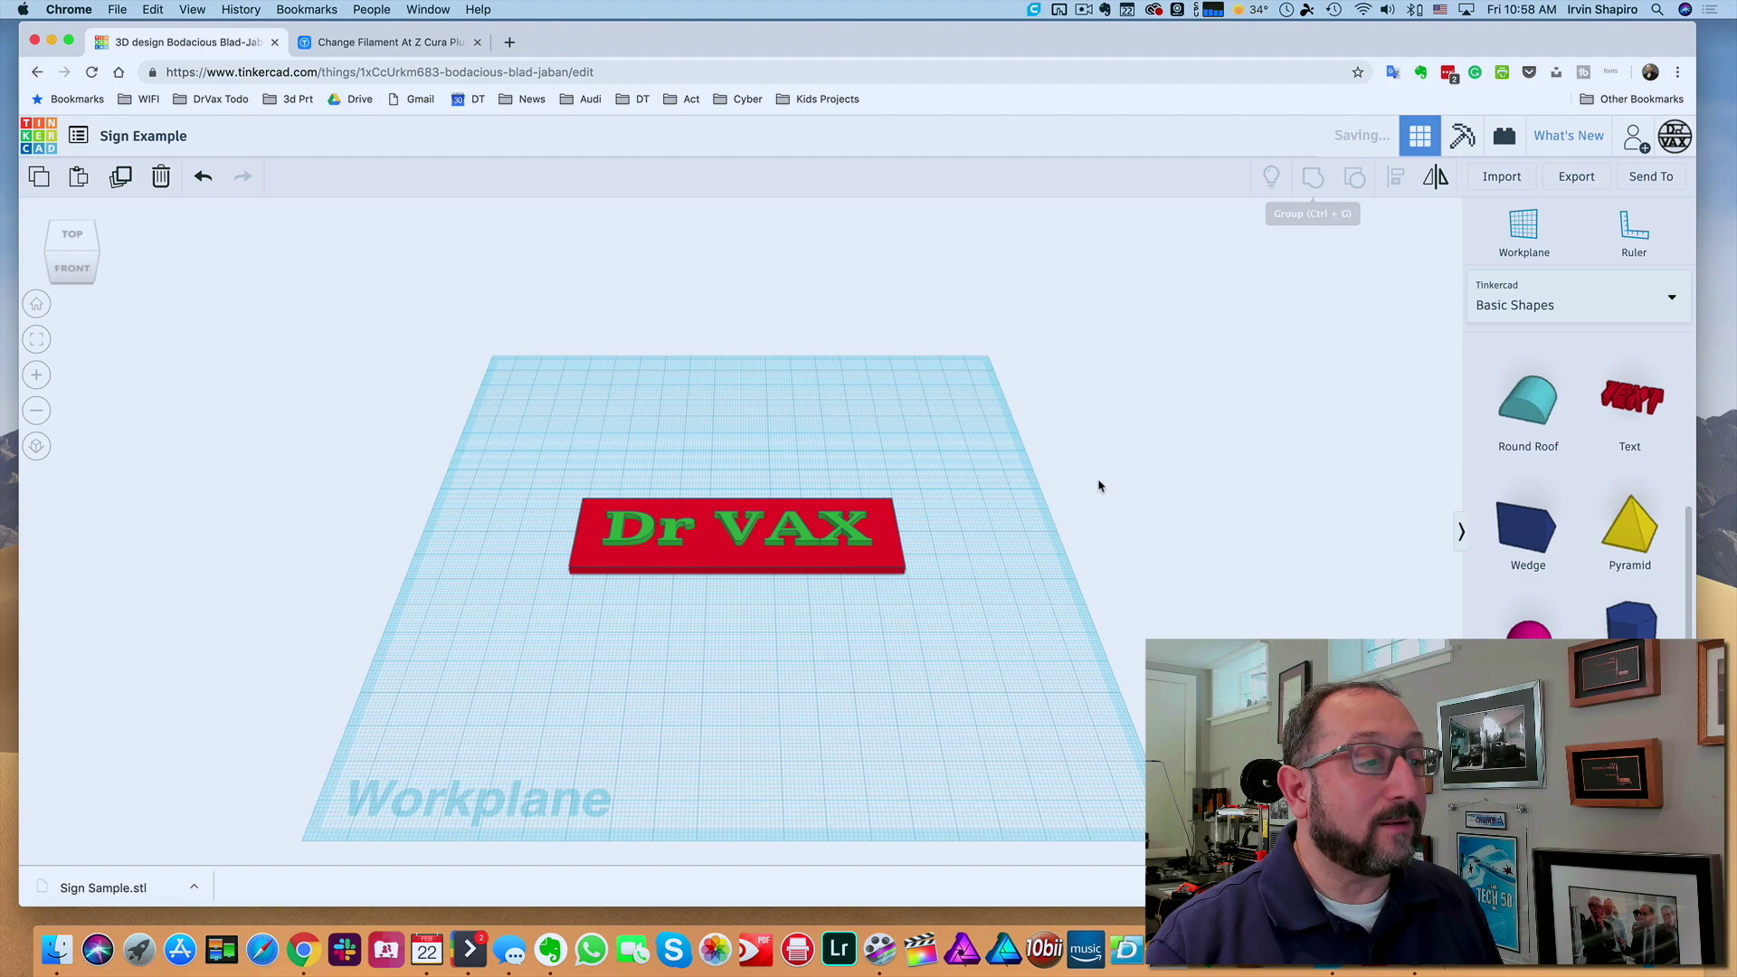
{"action": "left_click", "coordinate": [1051, 582]}
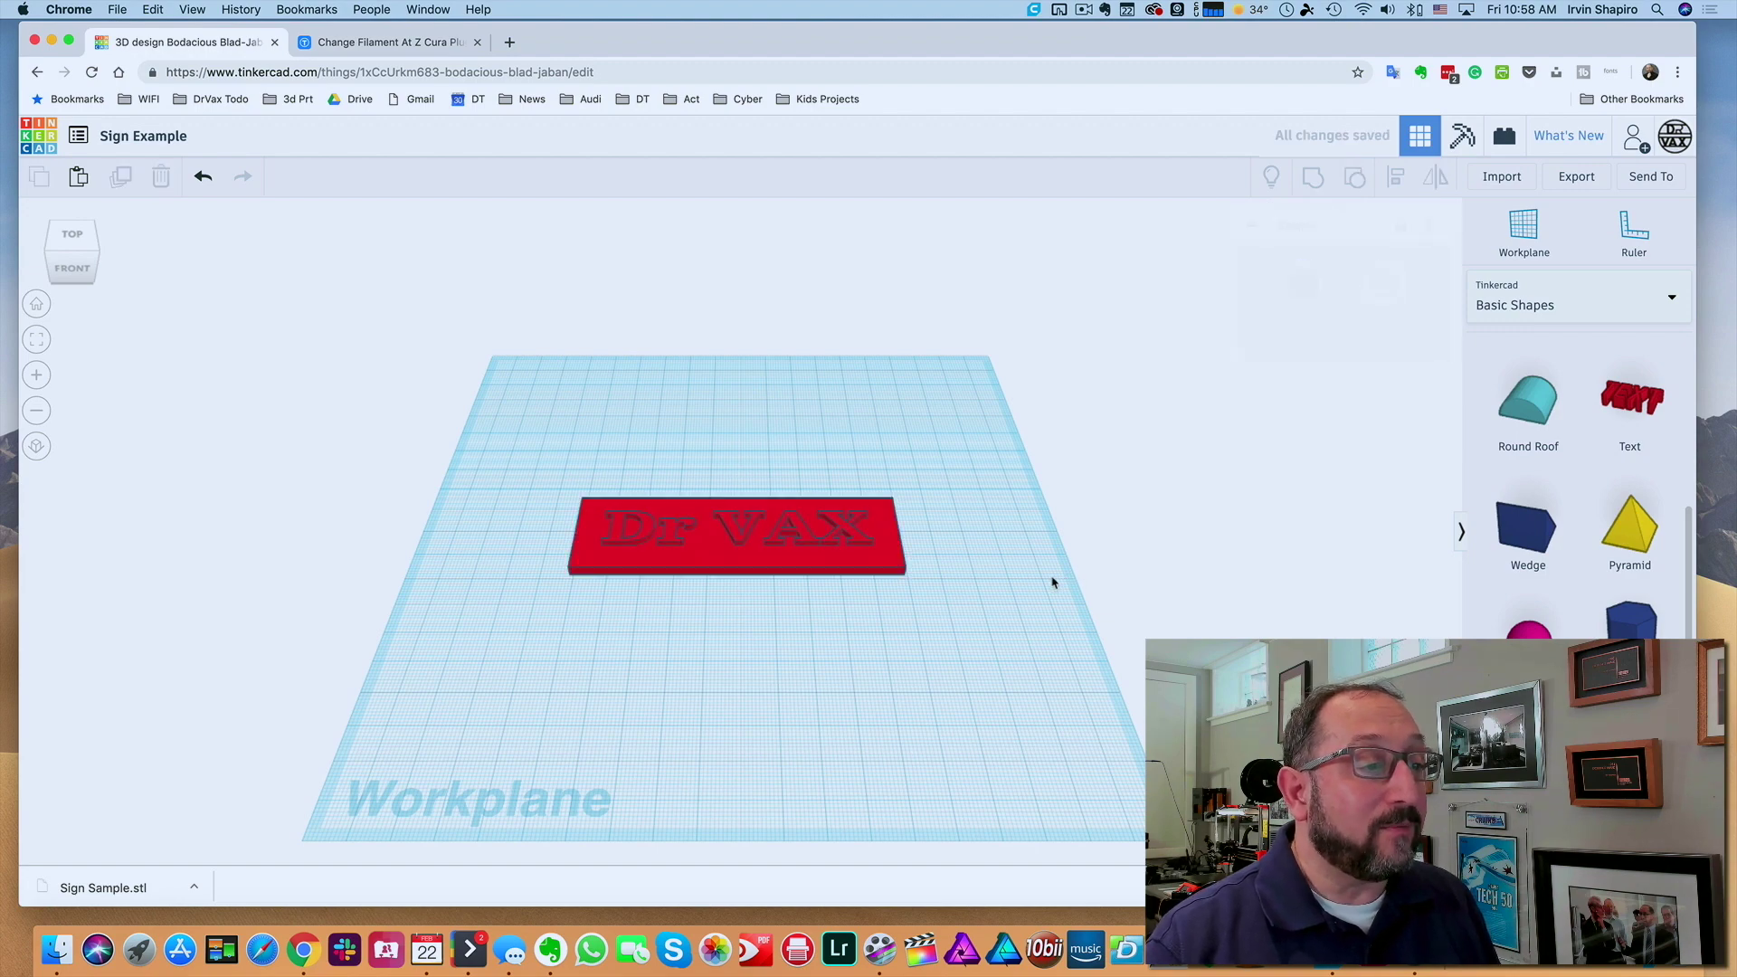
- Zoom and orbit the view to look down on the whole Dr VAX sign
{"action": "right_click_drag", "start_coordinate": [1025, 593], "coordinate": [1015, 501]}
{"action": "scroll", "coordinate": [1016, 502], "scroll_direction": "up", "scroll_amount": 10}
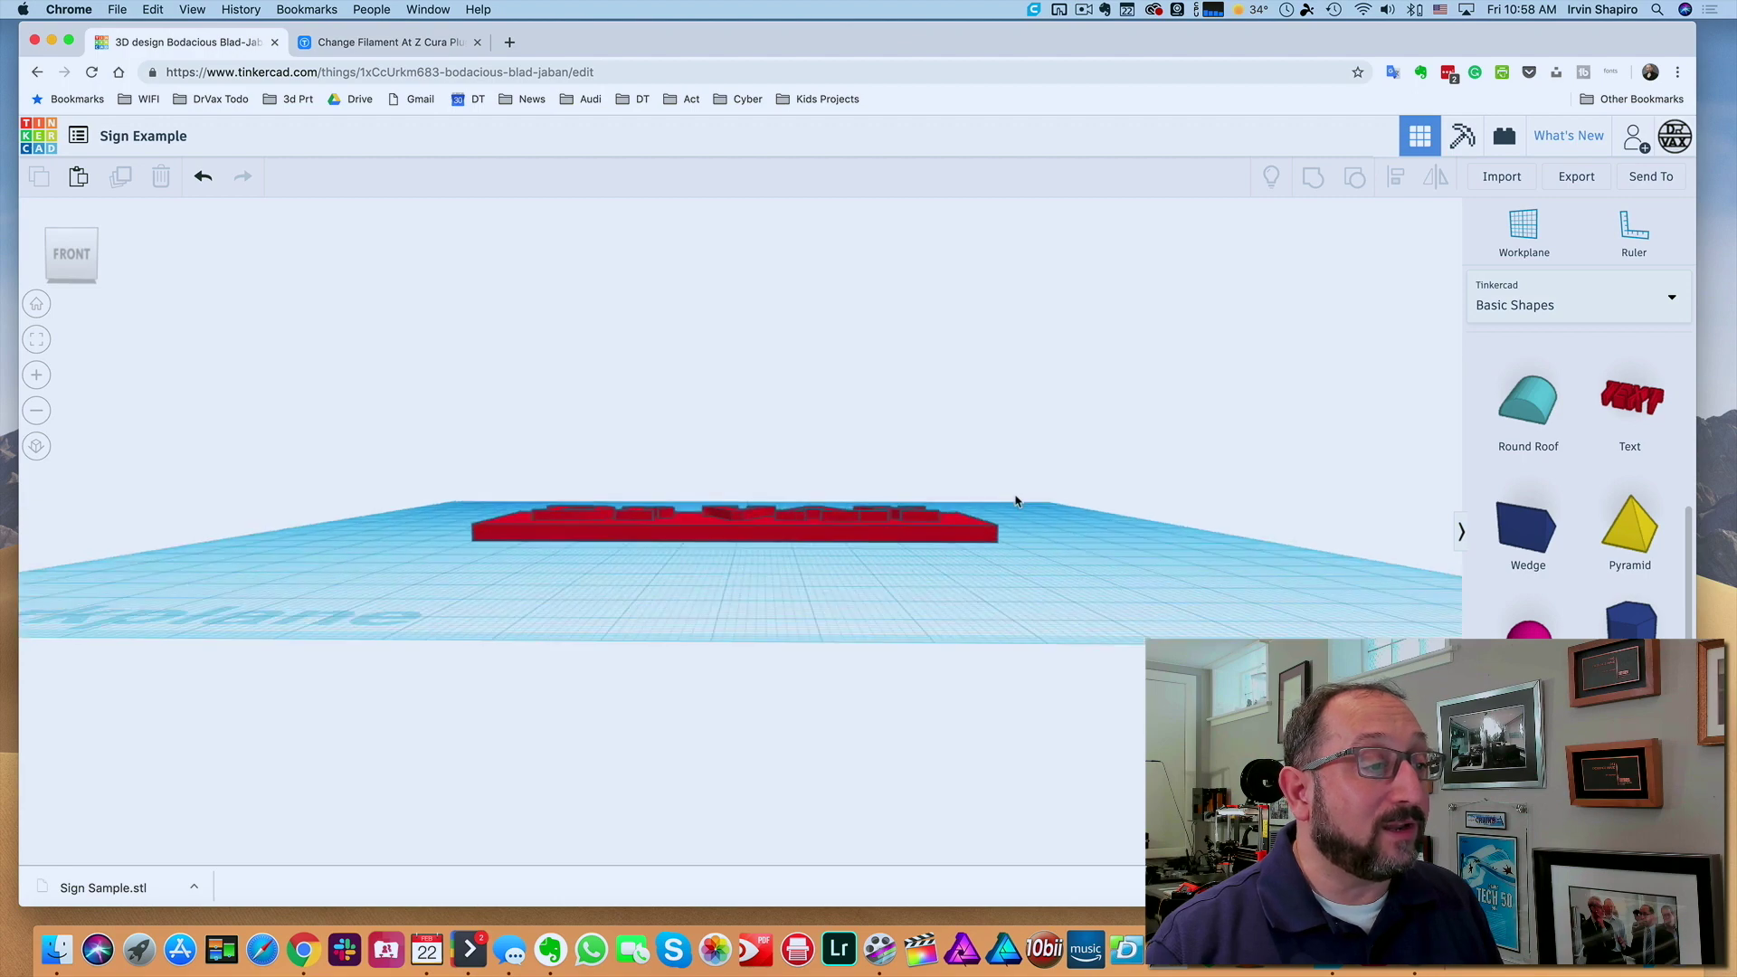
{"action": "scroll", "coordinate": [1015, 499], "scroll_direction": "up", "scroll_amount": 8}
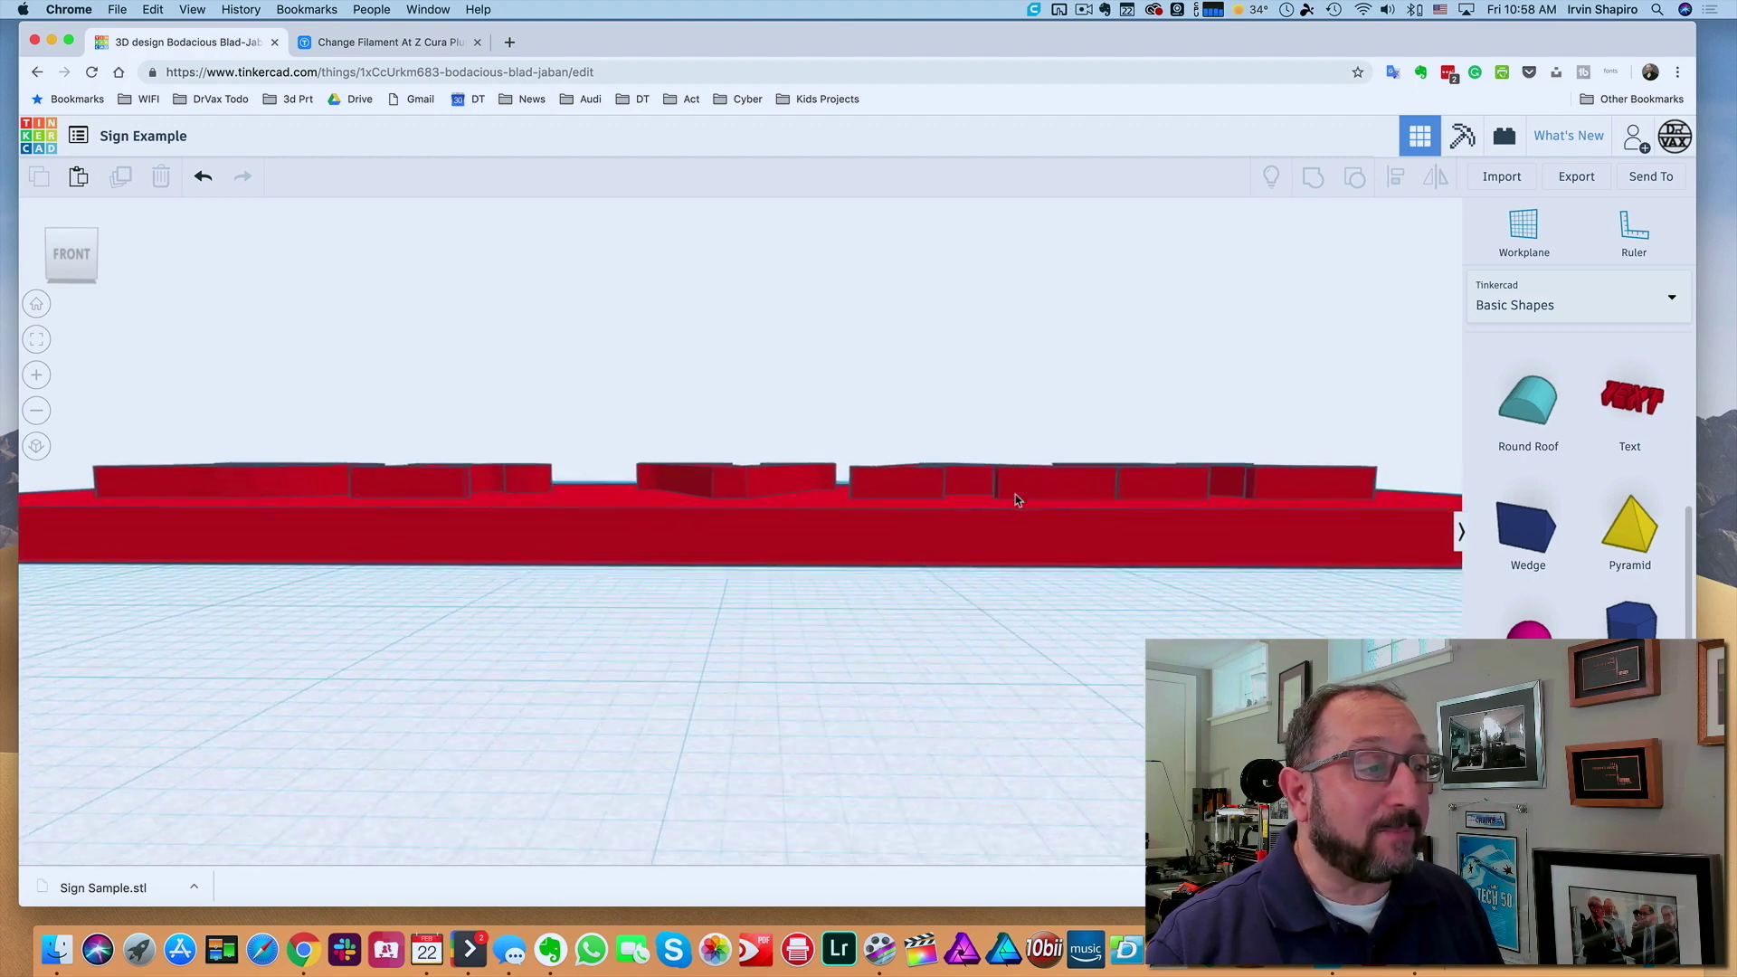
{"action": "scroll", "coordinate": [1015, 499], "scroll_direction": "down", "scroll_amount": 15}
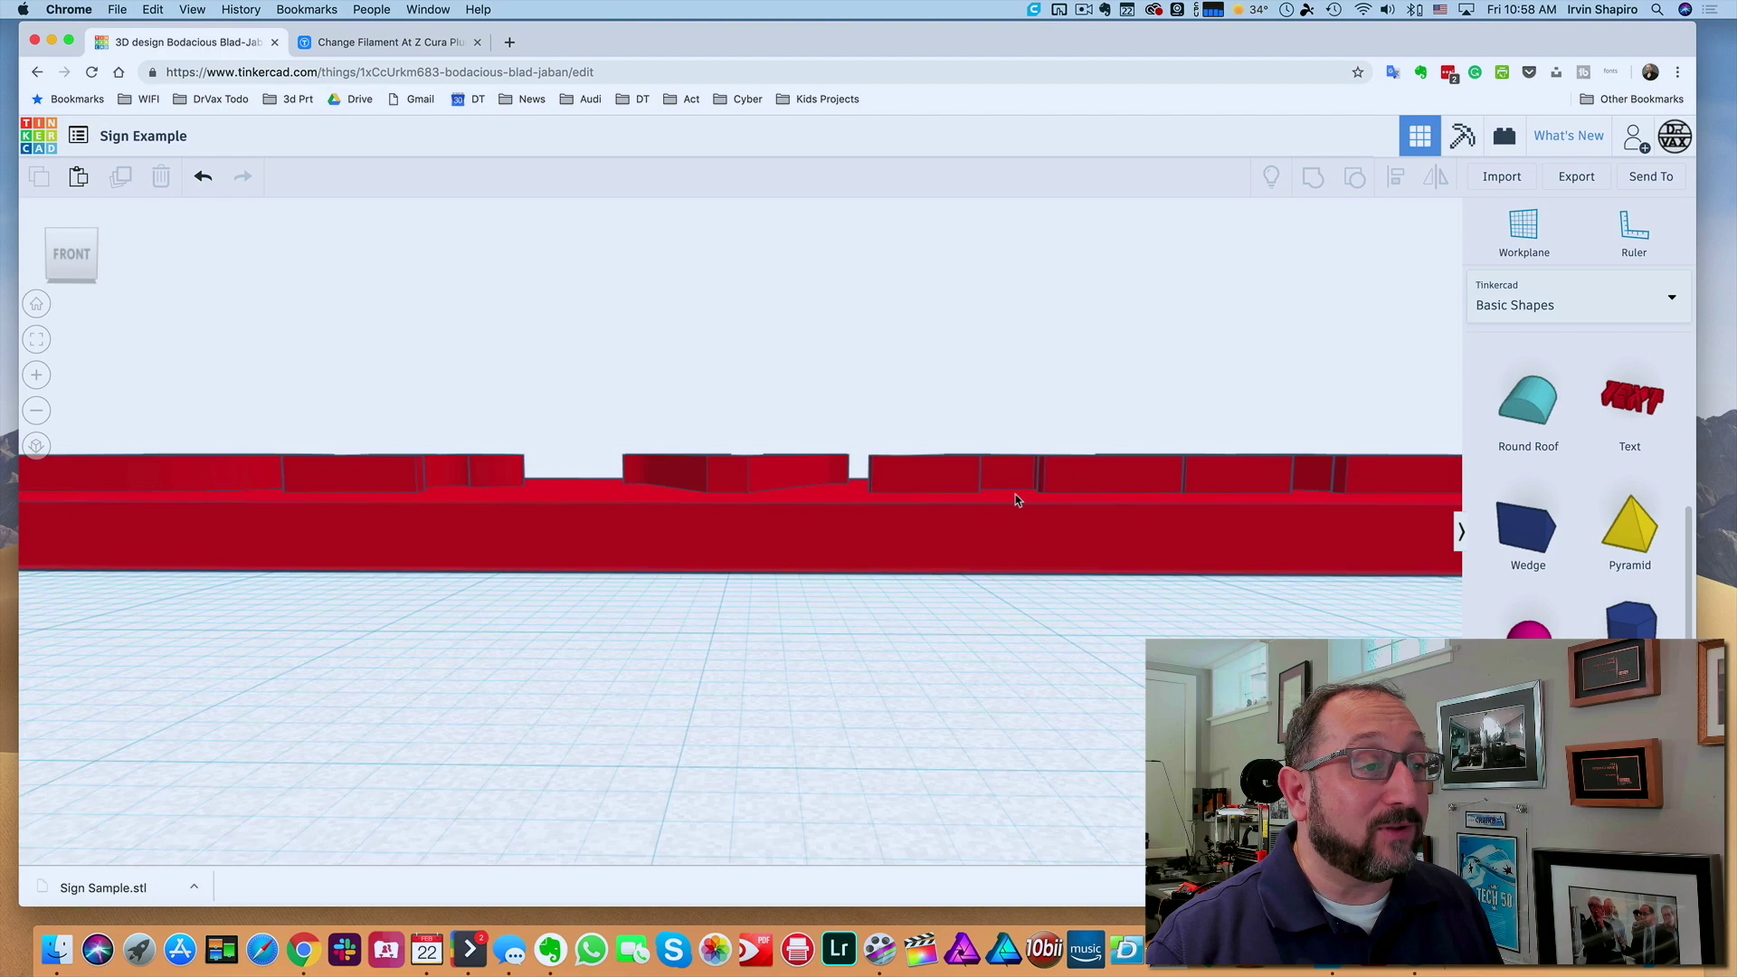
{"action": "mouse_move", "coordinate": [1015, 581]}
{"action": "right_mouse_down"}
{"action": "mouse_move", "coordinate": [1016, 609]}
{"action": "mouse_move", "coordinate": [1035, 597]}
{"action": "right_mouse_up"}
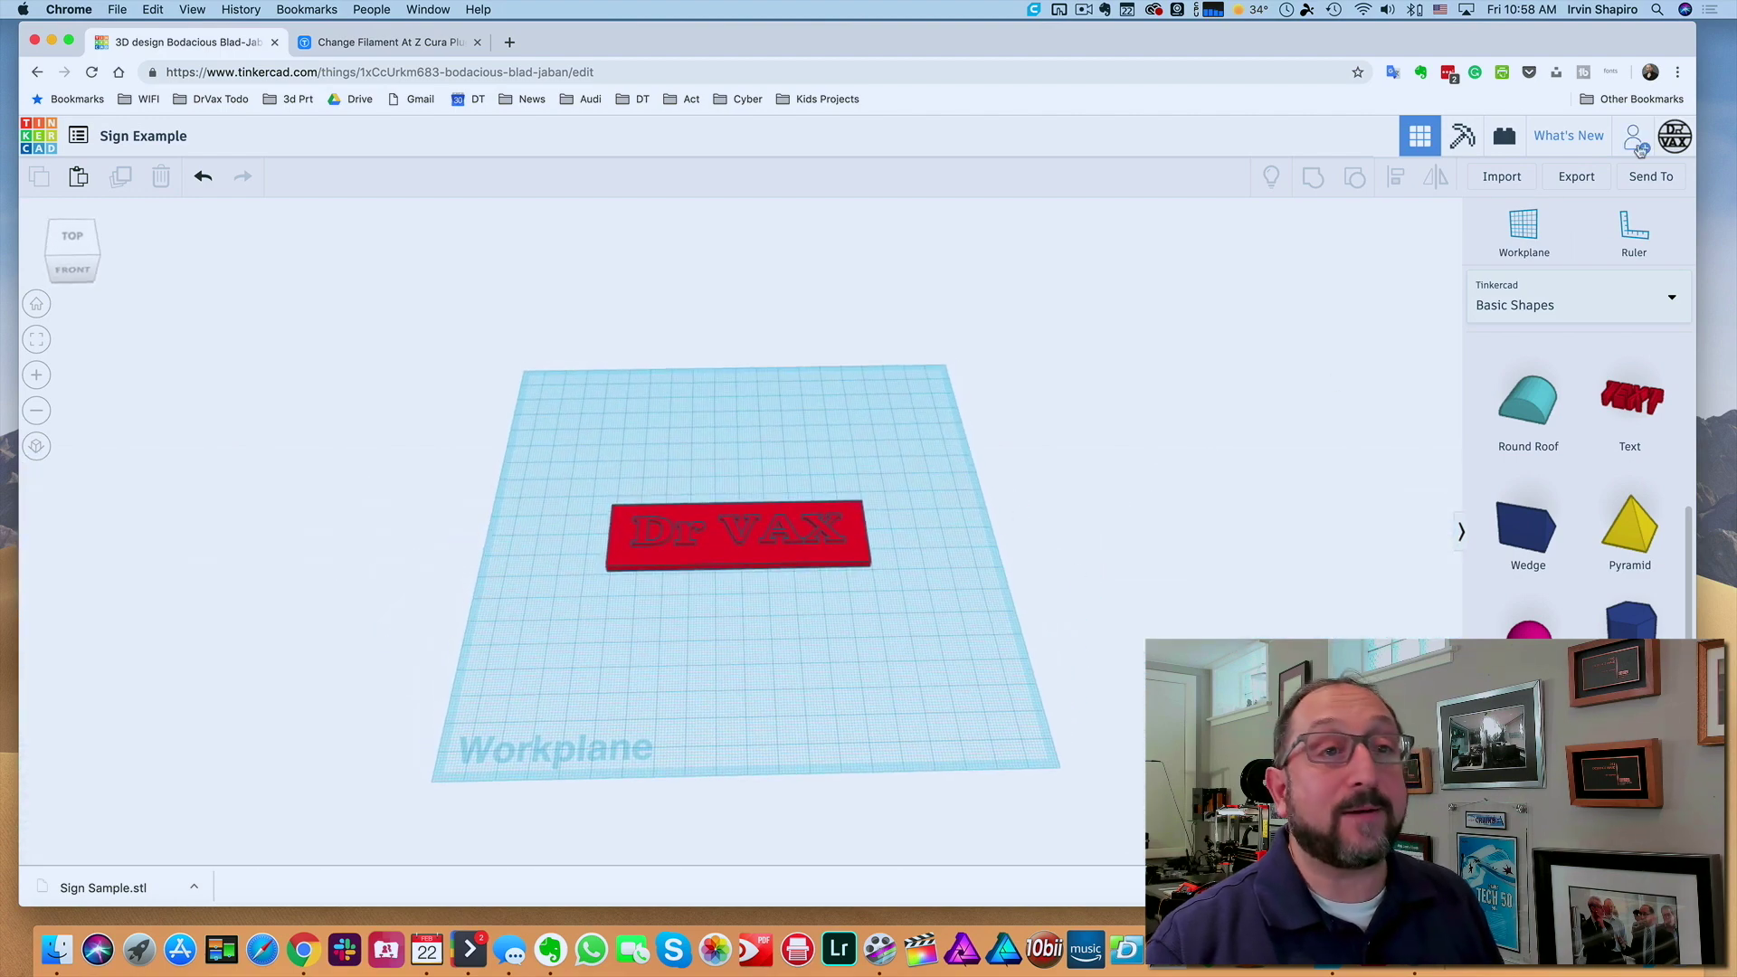
- Export everything in the design as an STL file
{"action": "left_click", "coordinate": [1596, 184]}
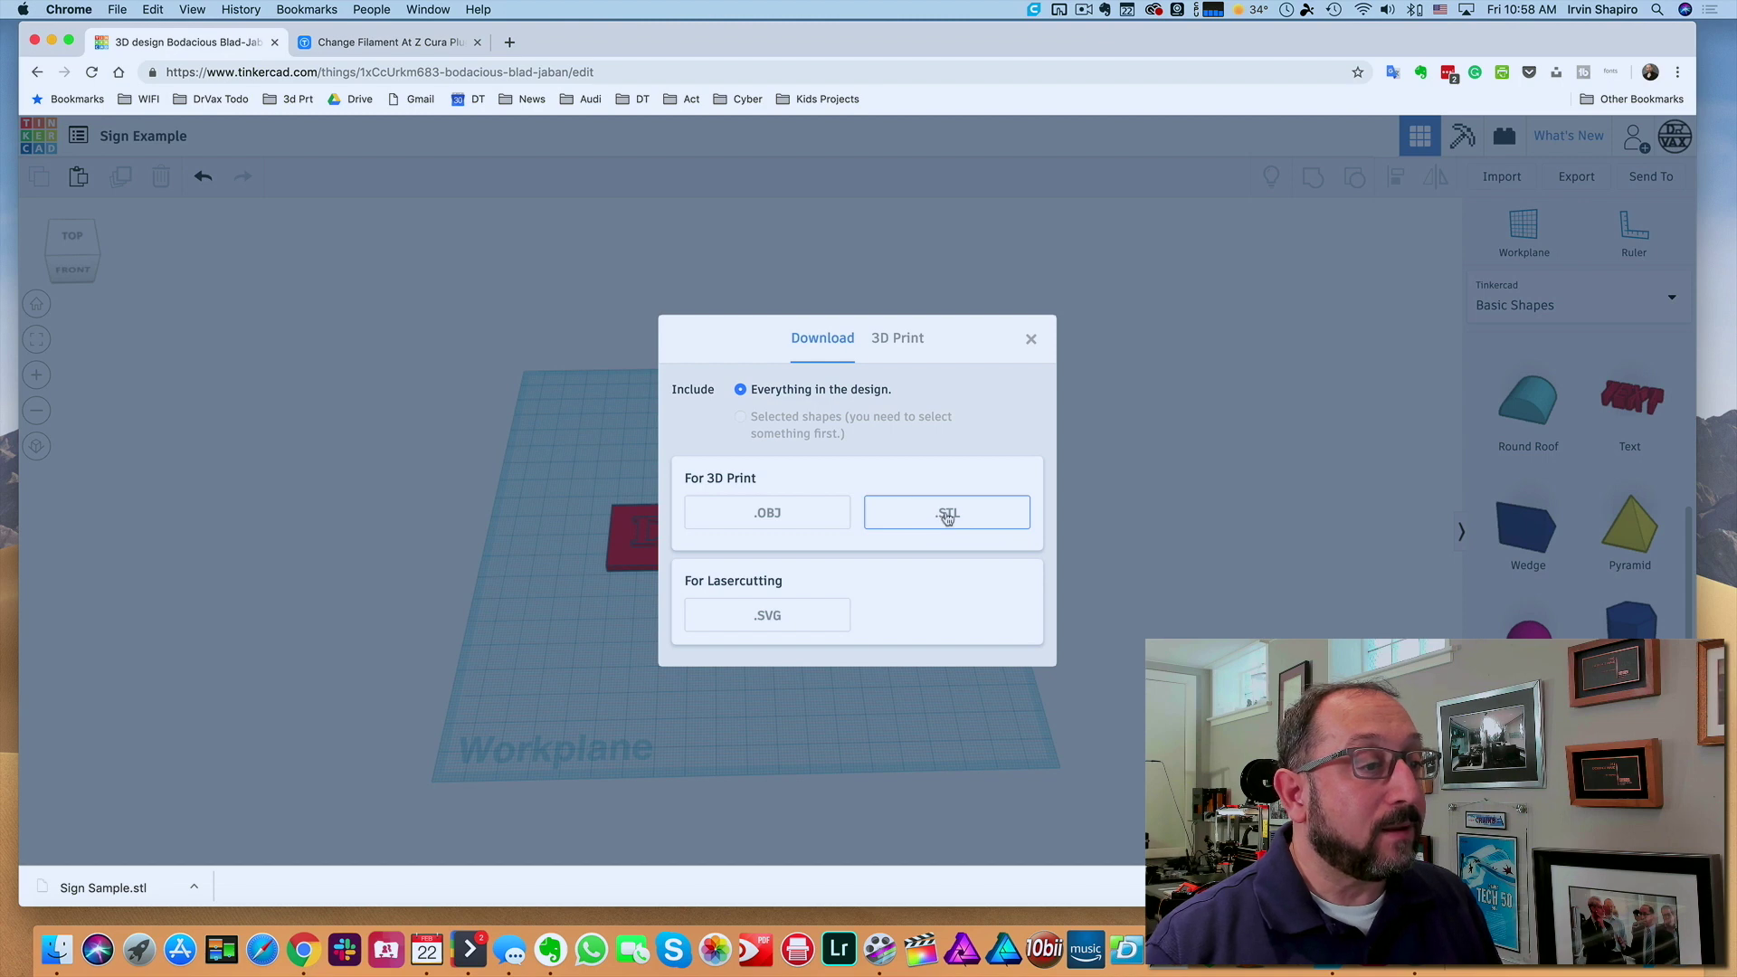
{"action": "left_click", "coordinate": [947, 514]}
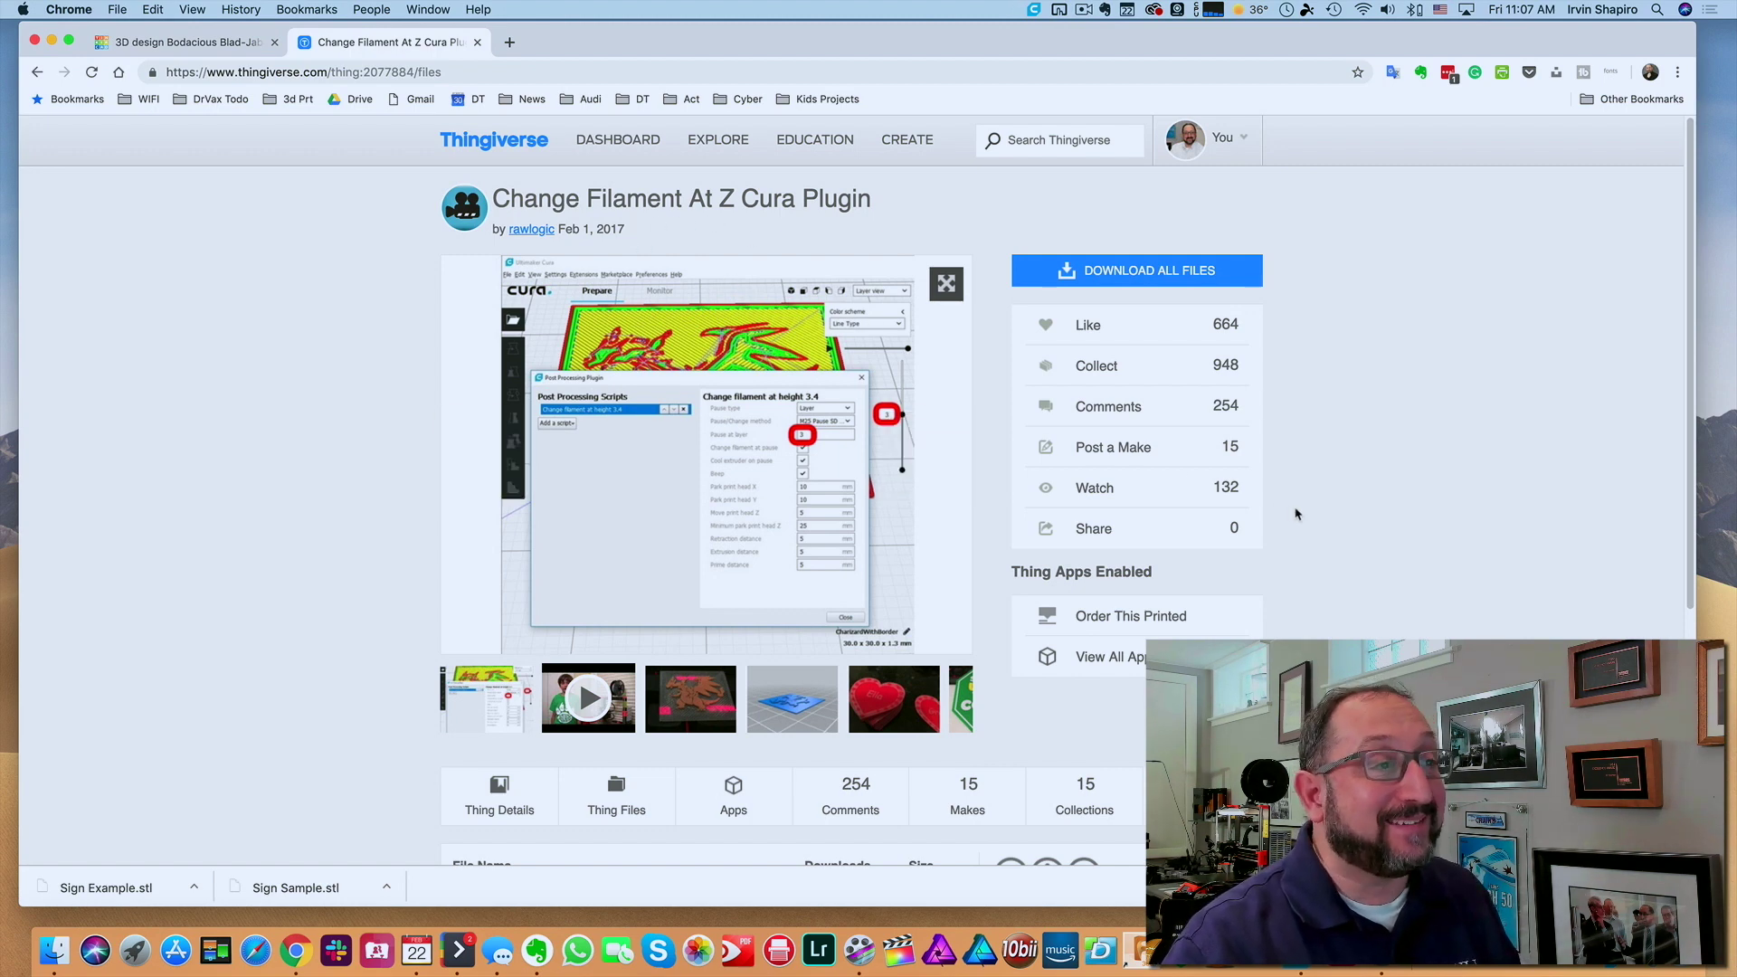
- Scroll the Thingiverse plugin page down to the Thing Files list
{"action": "scroll", "coordinate": [1294, 512], "scroll_direction": "down", "scroll_amount": 4}
{"action": "scroll", "coordinate": [1294, 512], "scroll_direction": "down", "scroll_amount": 2}
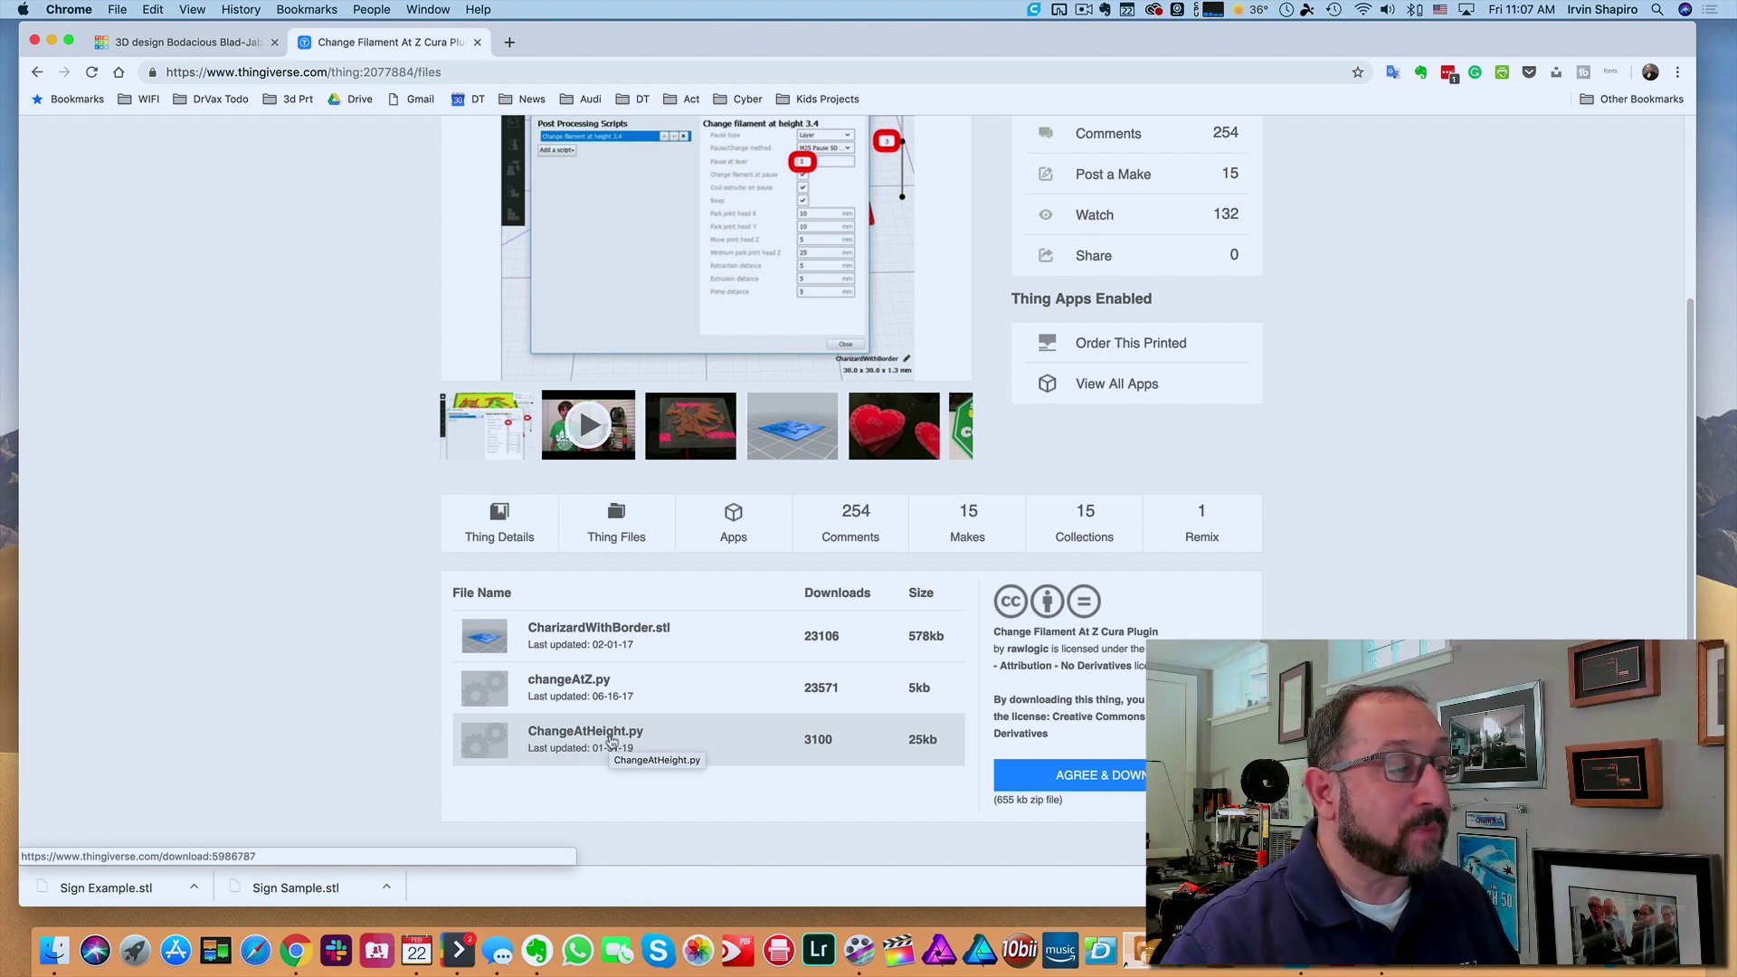
{"action": "scroll", "coordinate": [610, 740], "scroll_direction": "up", "scroll_amount": 2}
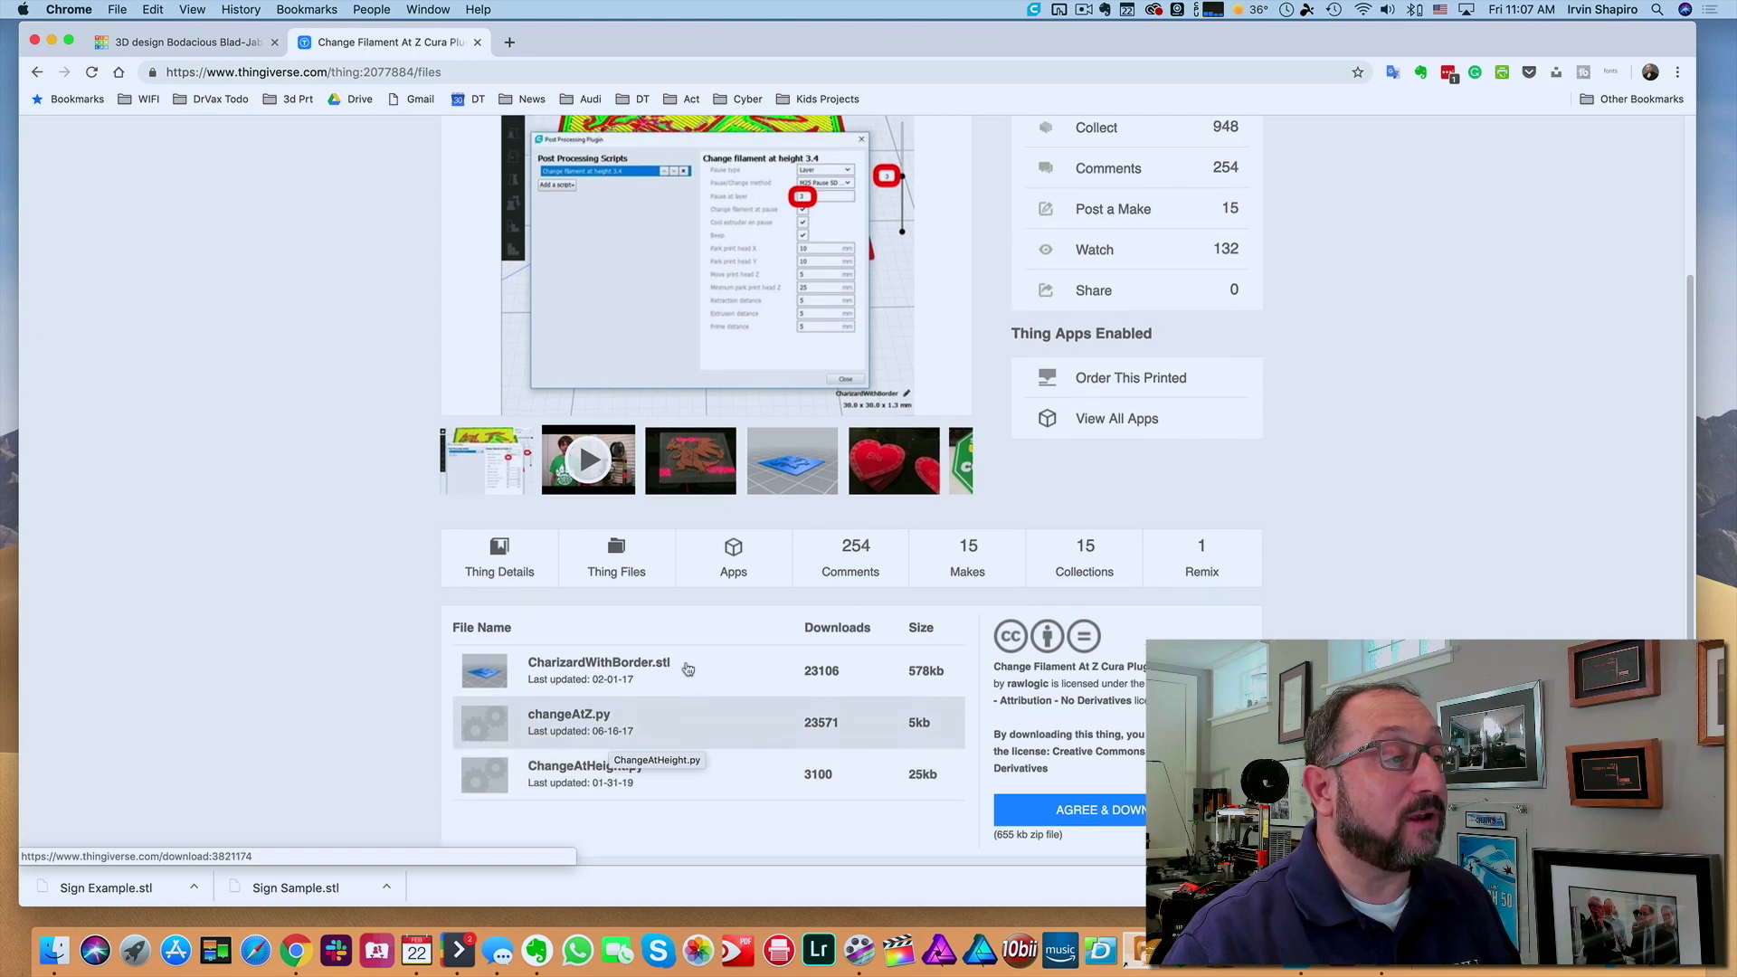
{"action": "scroll", "coordinate": [592, 634], "scroll_direction": "down", "scroll_amount": 4}
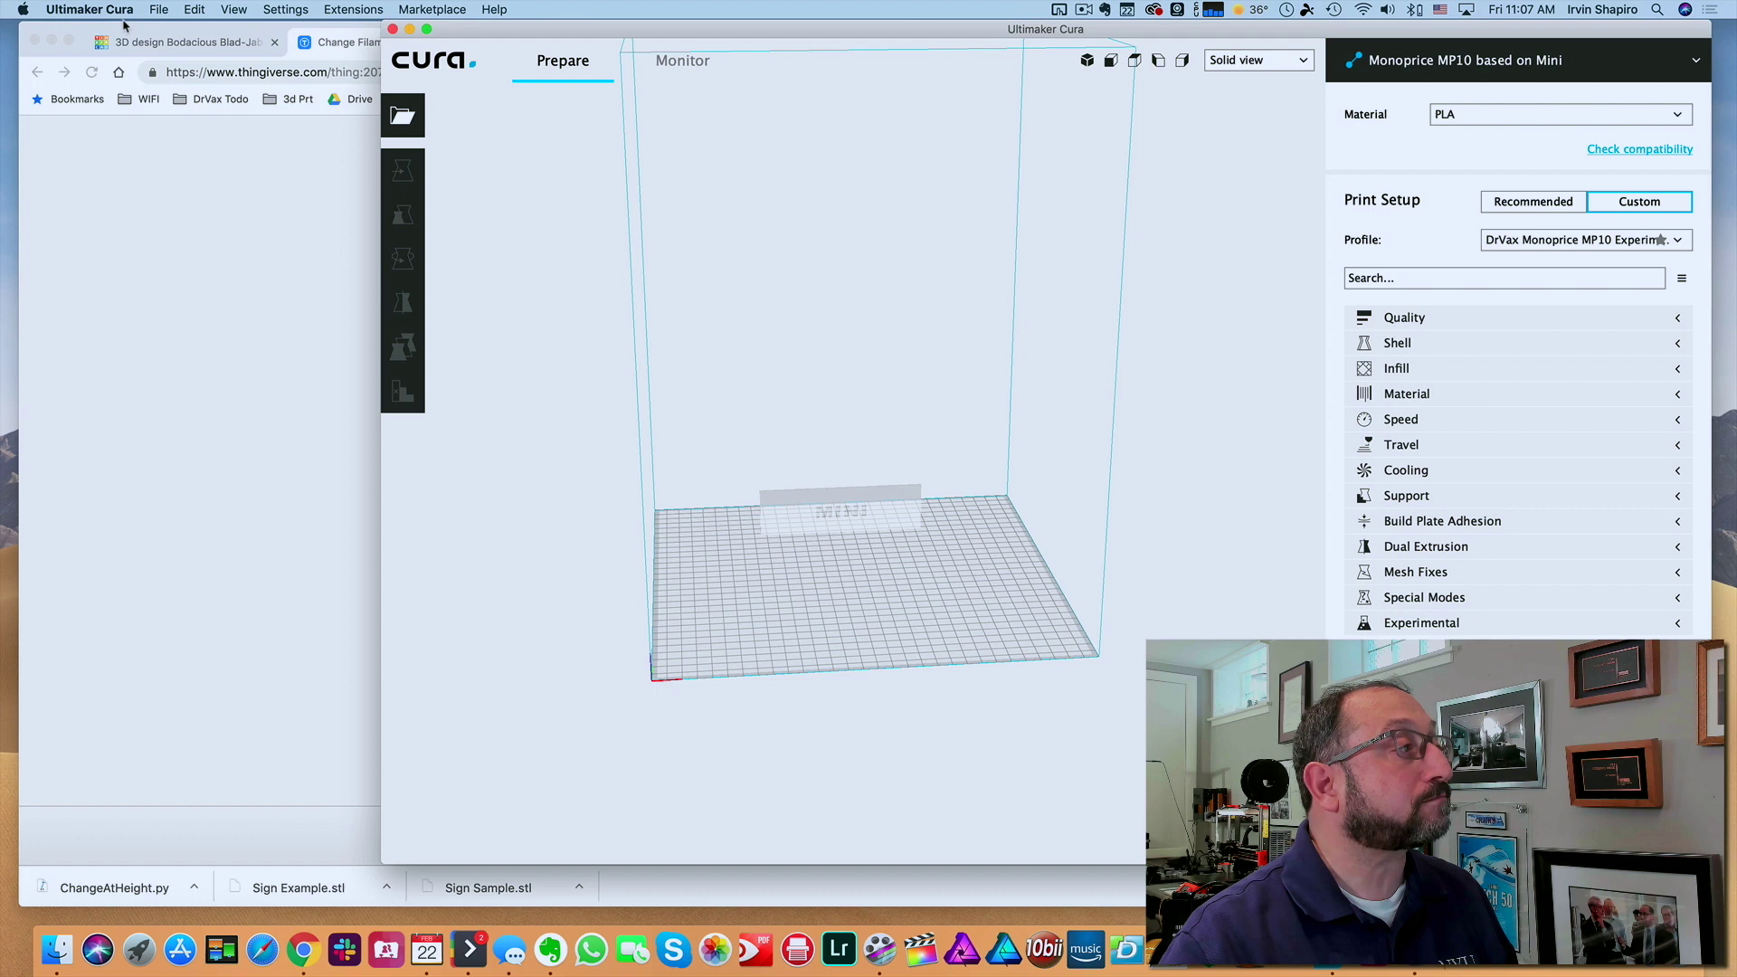
- Minimise the browser, move and enlarge the Cura window, and bring up the Help menu
{"action": "left_click", "coordinate": [500, 10]}
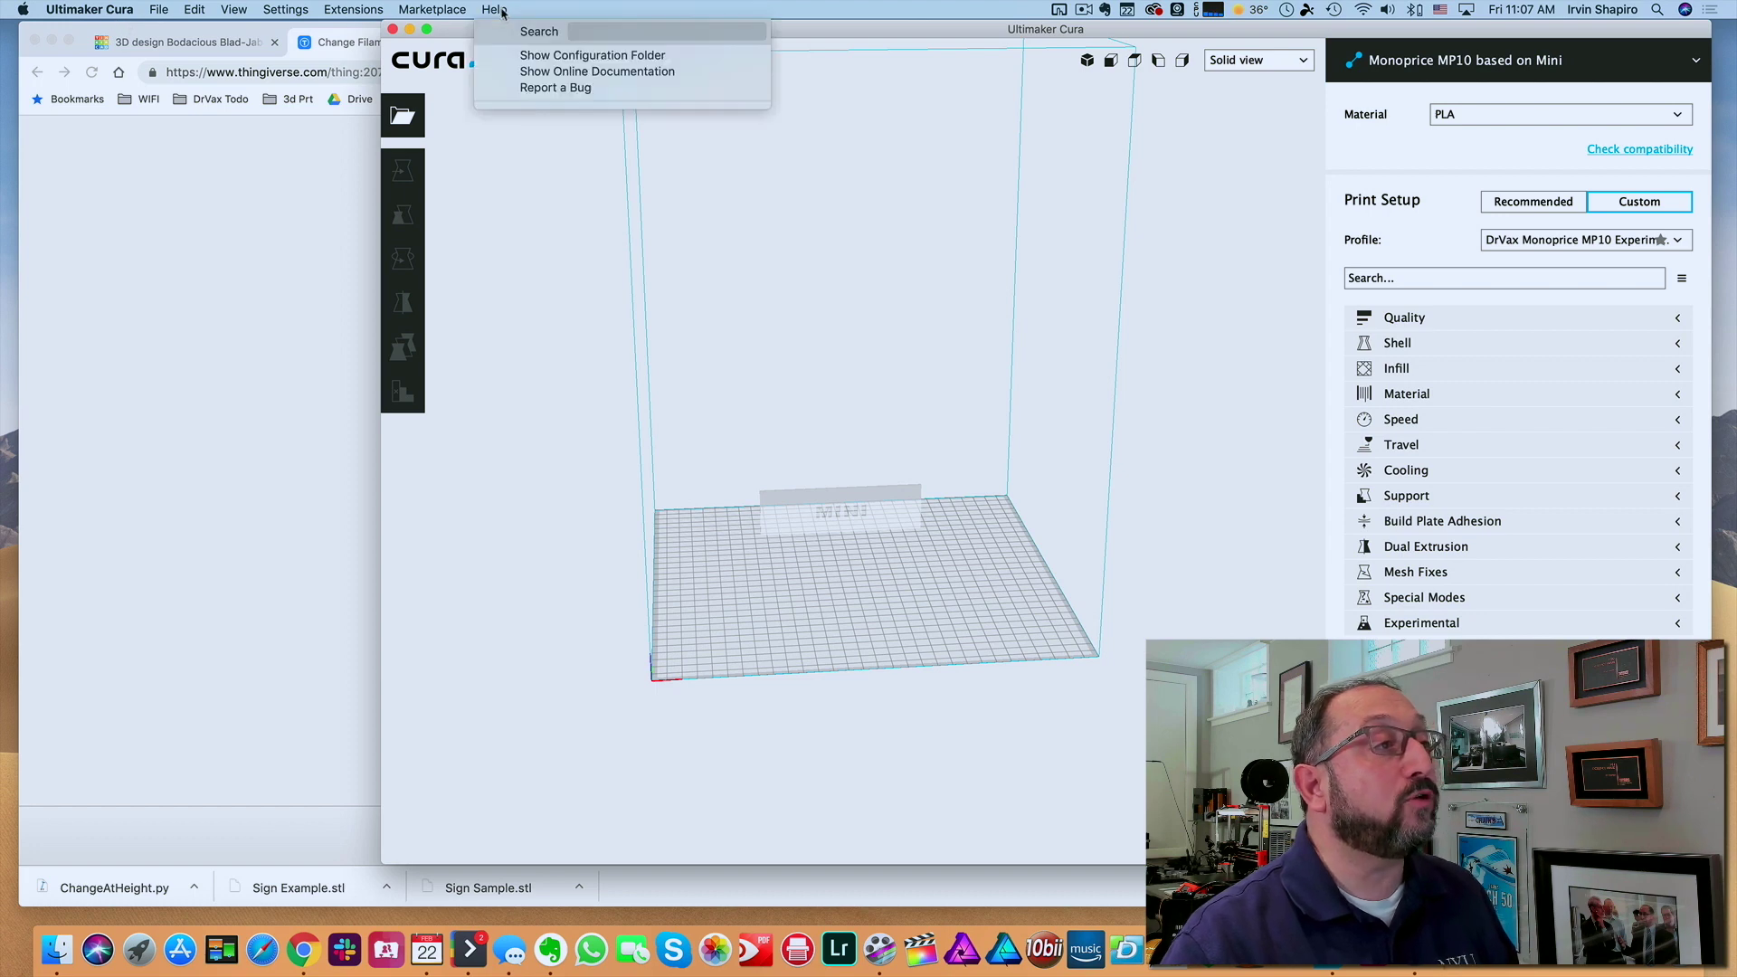
{"action": "left_click", "coordinate": [52, 41]}
{"action": "left_click", "coordinate": [52, 41]}
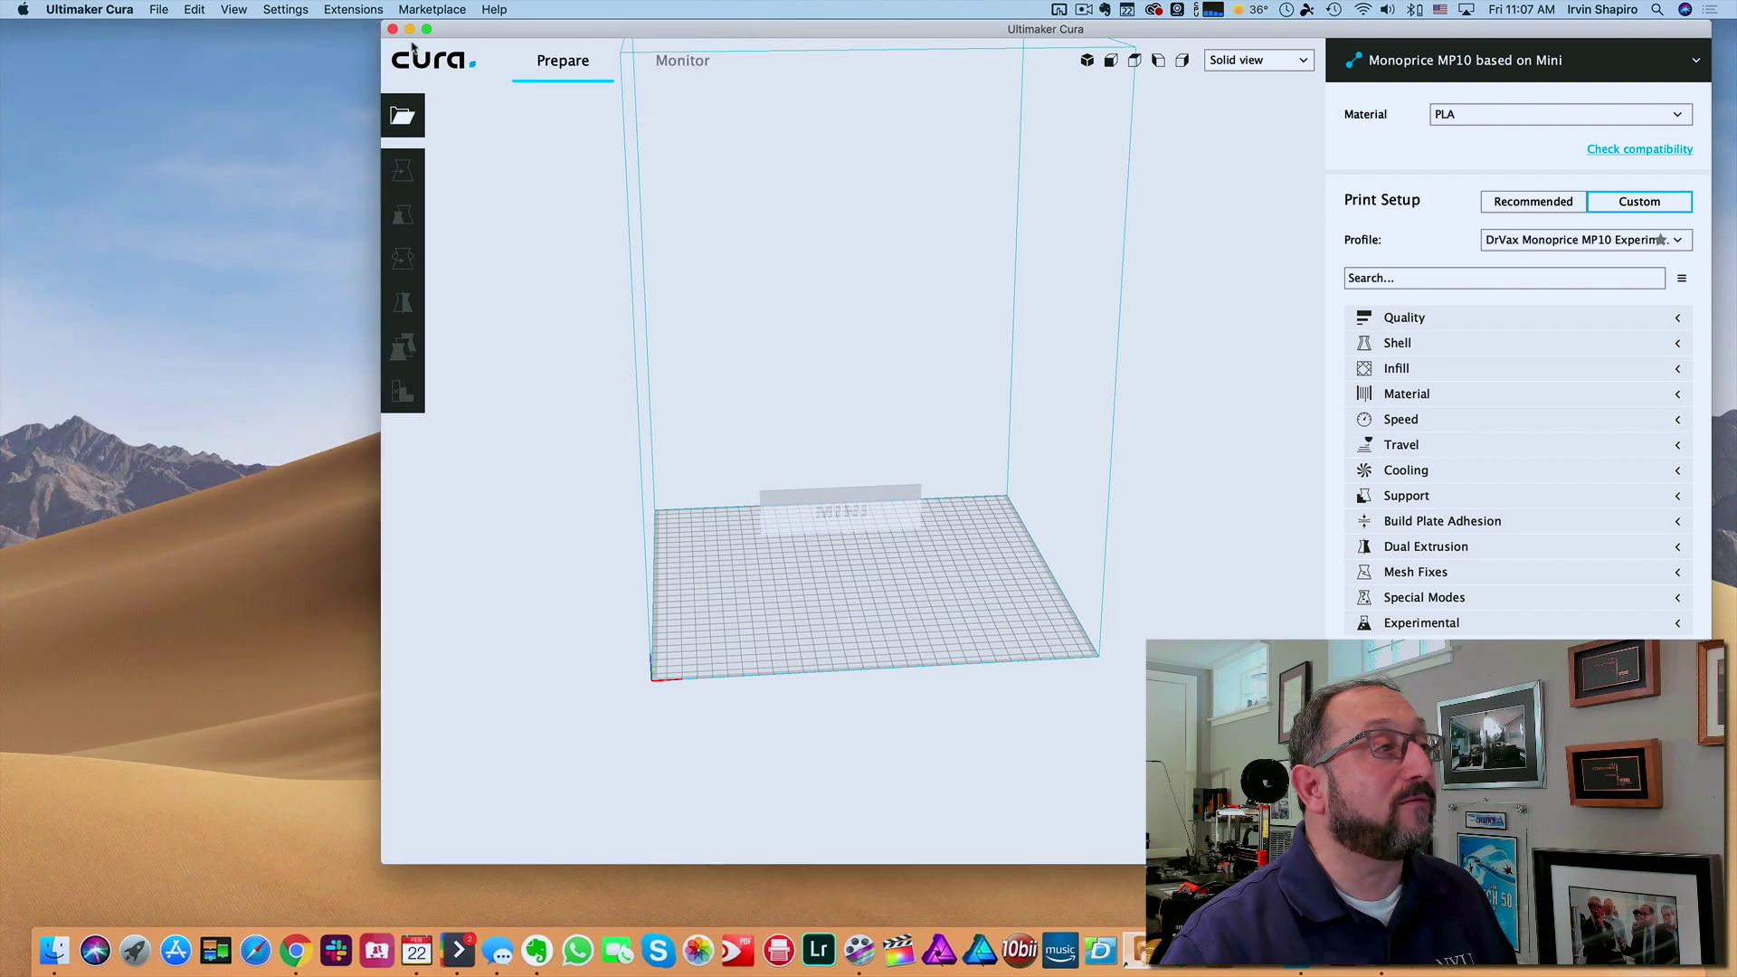
{"action": "left_click_drag", "start_coordinate": [566, 36], "coordinate": [344, 47]}
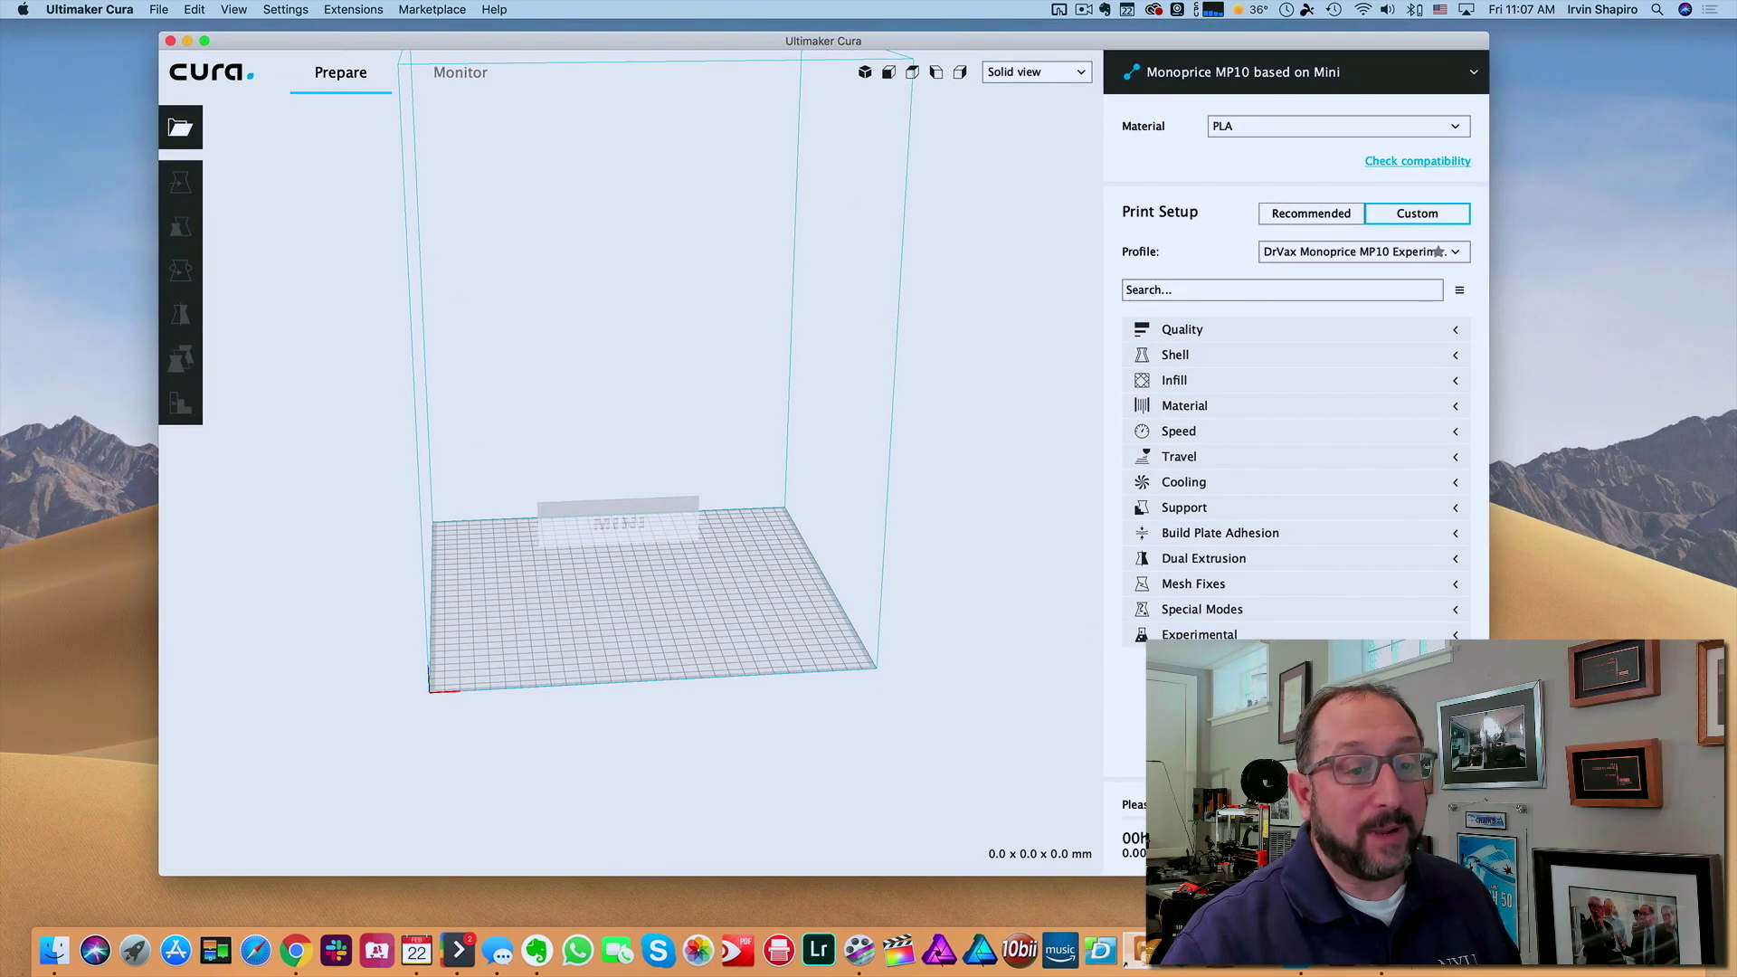
{"action": "left_click_drag", "start_coordinate": [1488, 876], "coordinate": [1636, 909]}
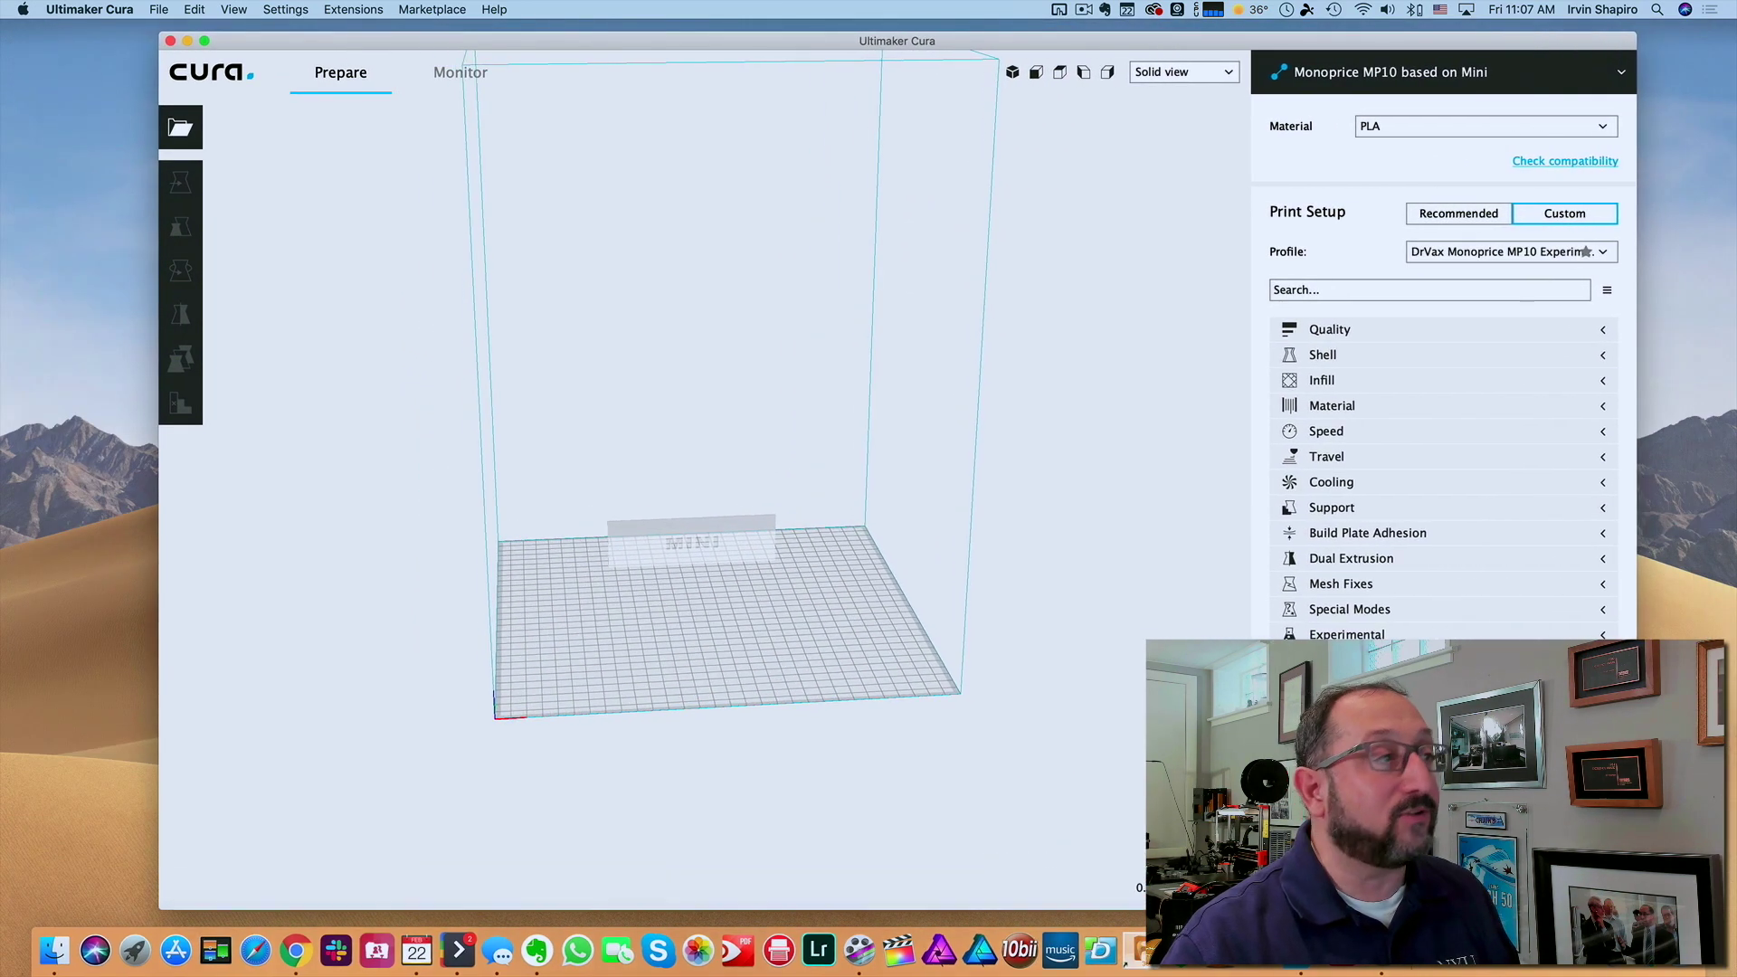
{"action": "left_click", "coordinate": [496, 13]}
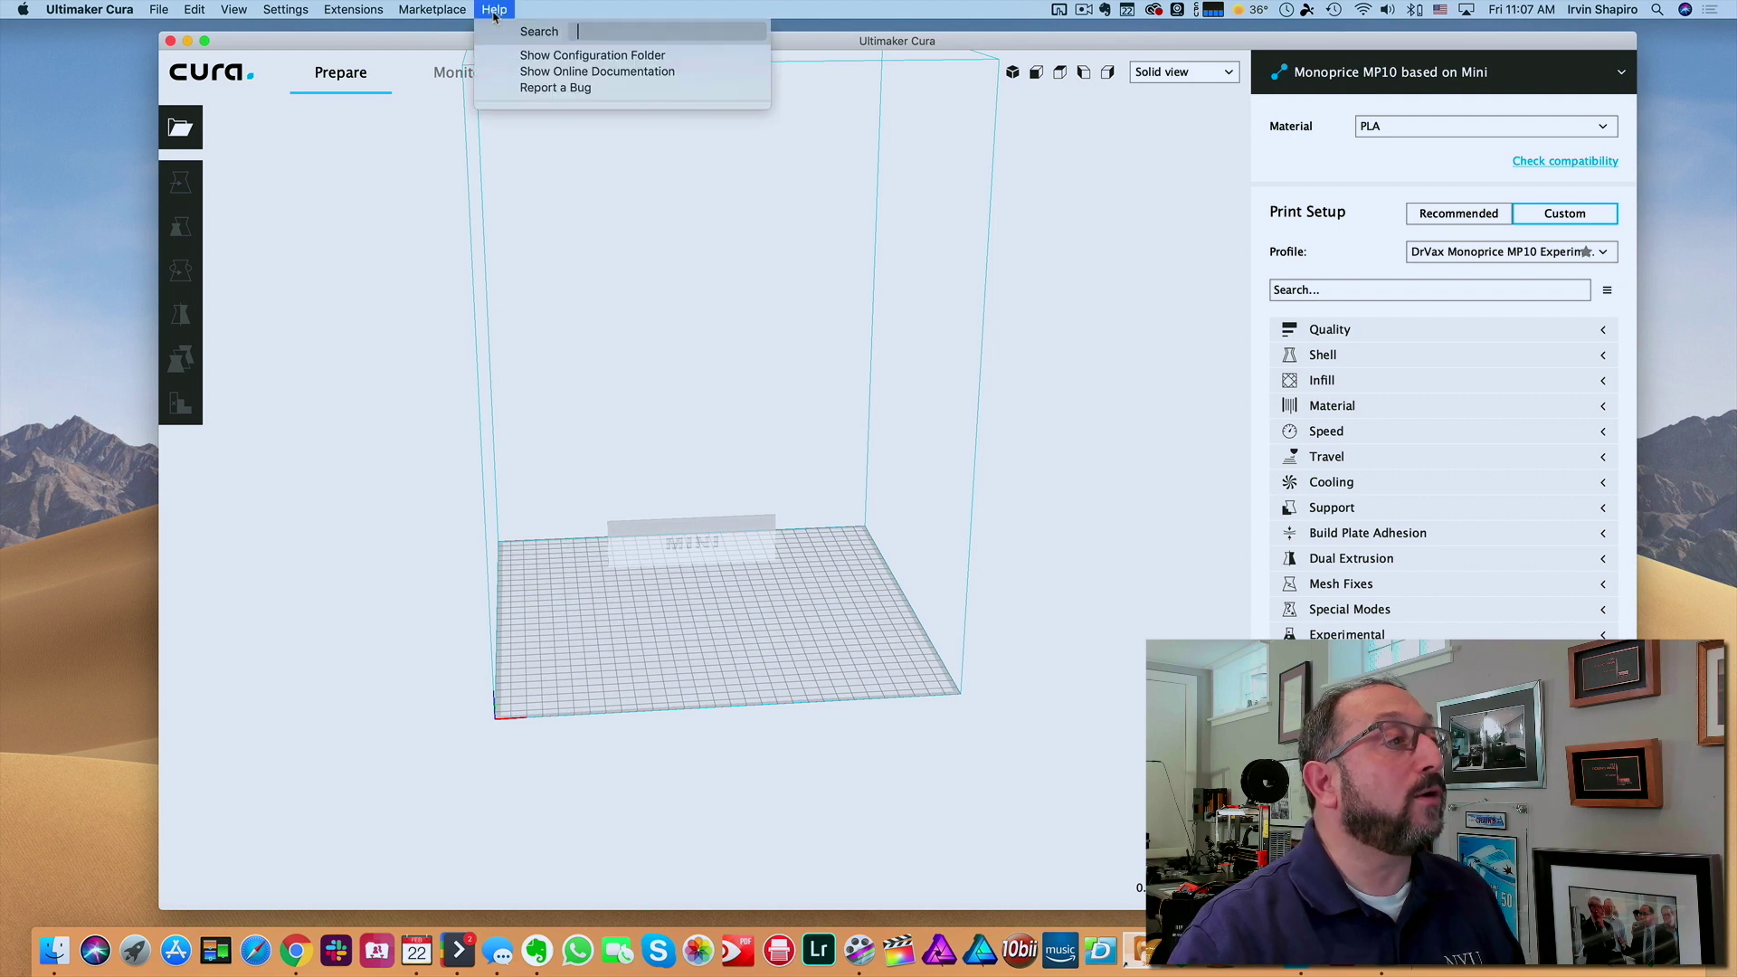
- Show Cura's configuration folder and open its scripts subfolder
{"action": "left_click", "coordinate": [550, 57]}
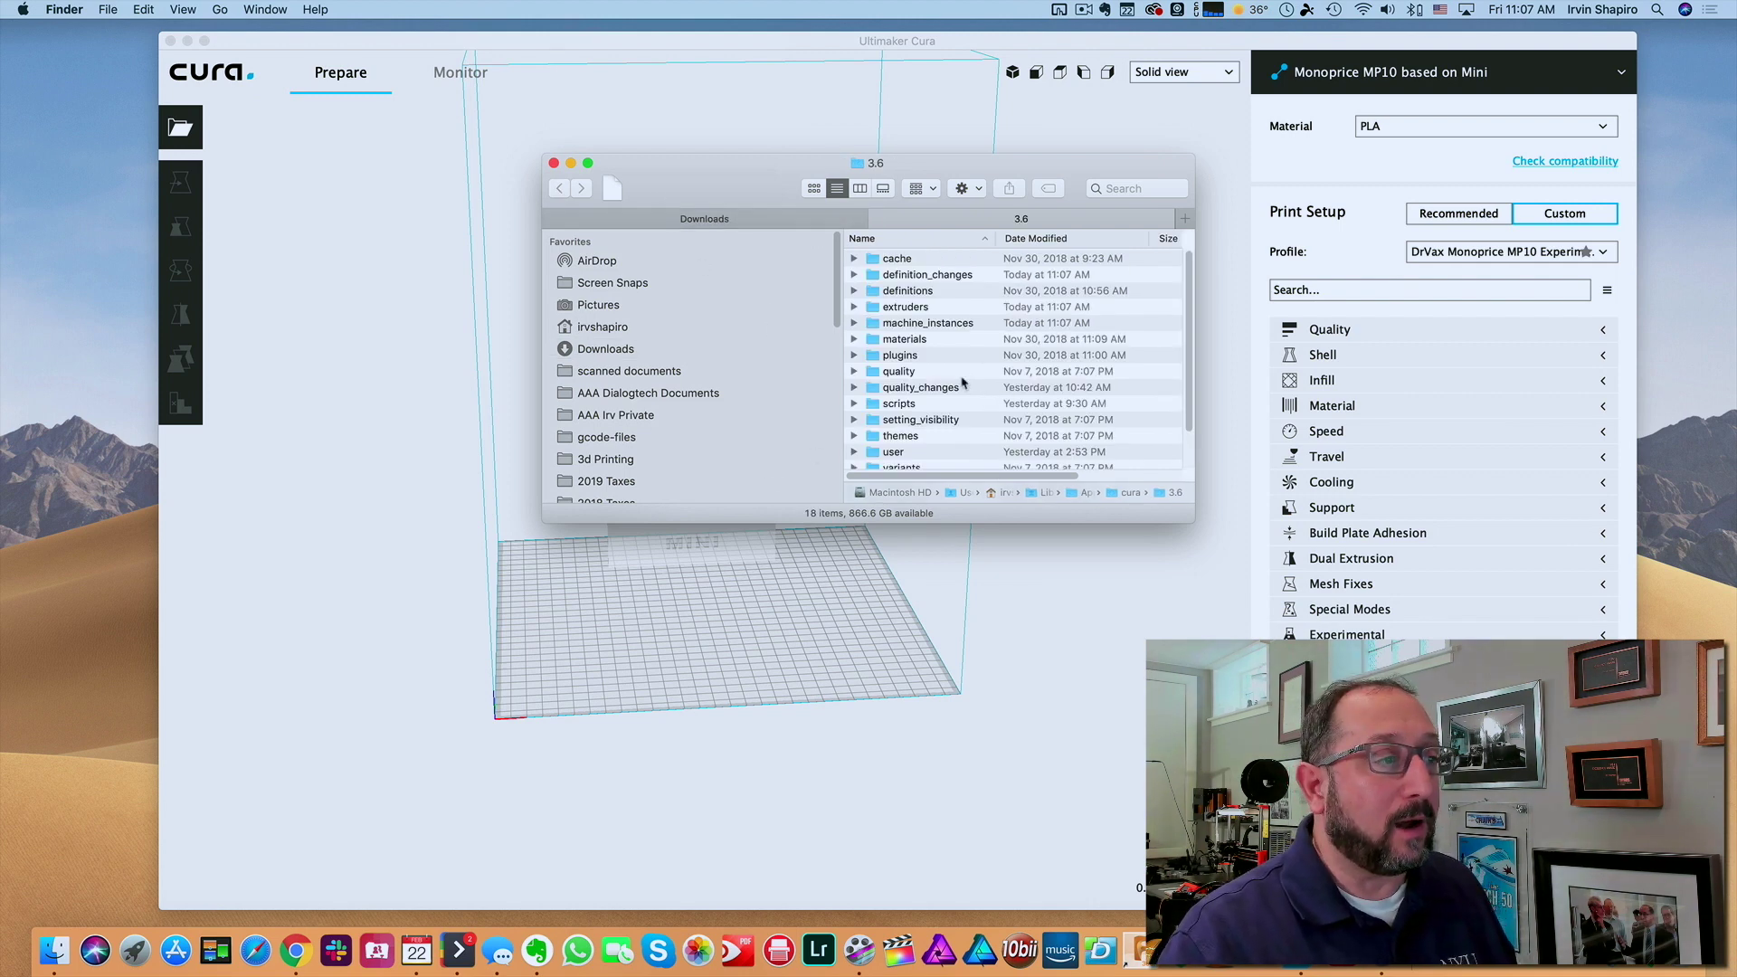
{"action": "scroll", "coordinate": [981, 366], "scroll_direction": "down", "scroll_amount": 3}
{"action": "scroll", "coordinate": [1076, 334], "scroll_direction": "down", "scroll_amount": 1}
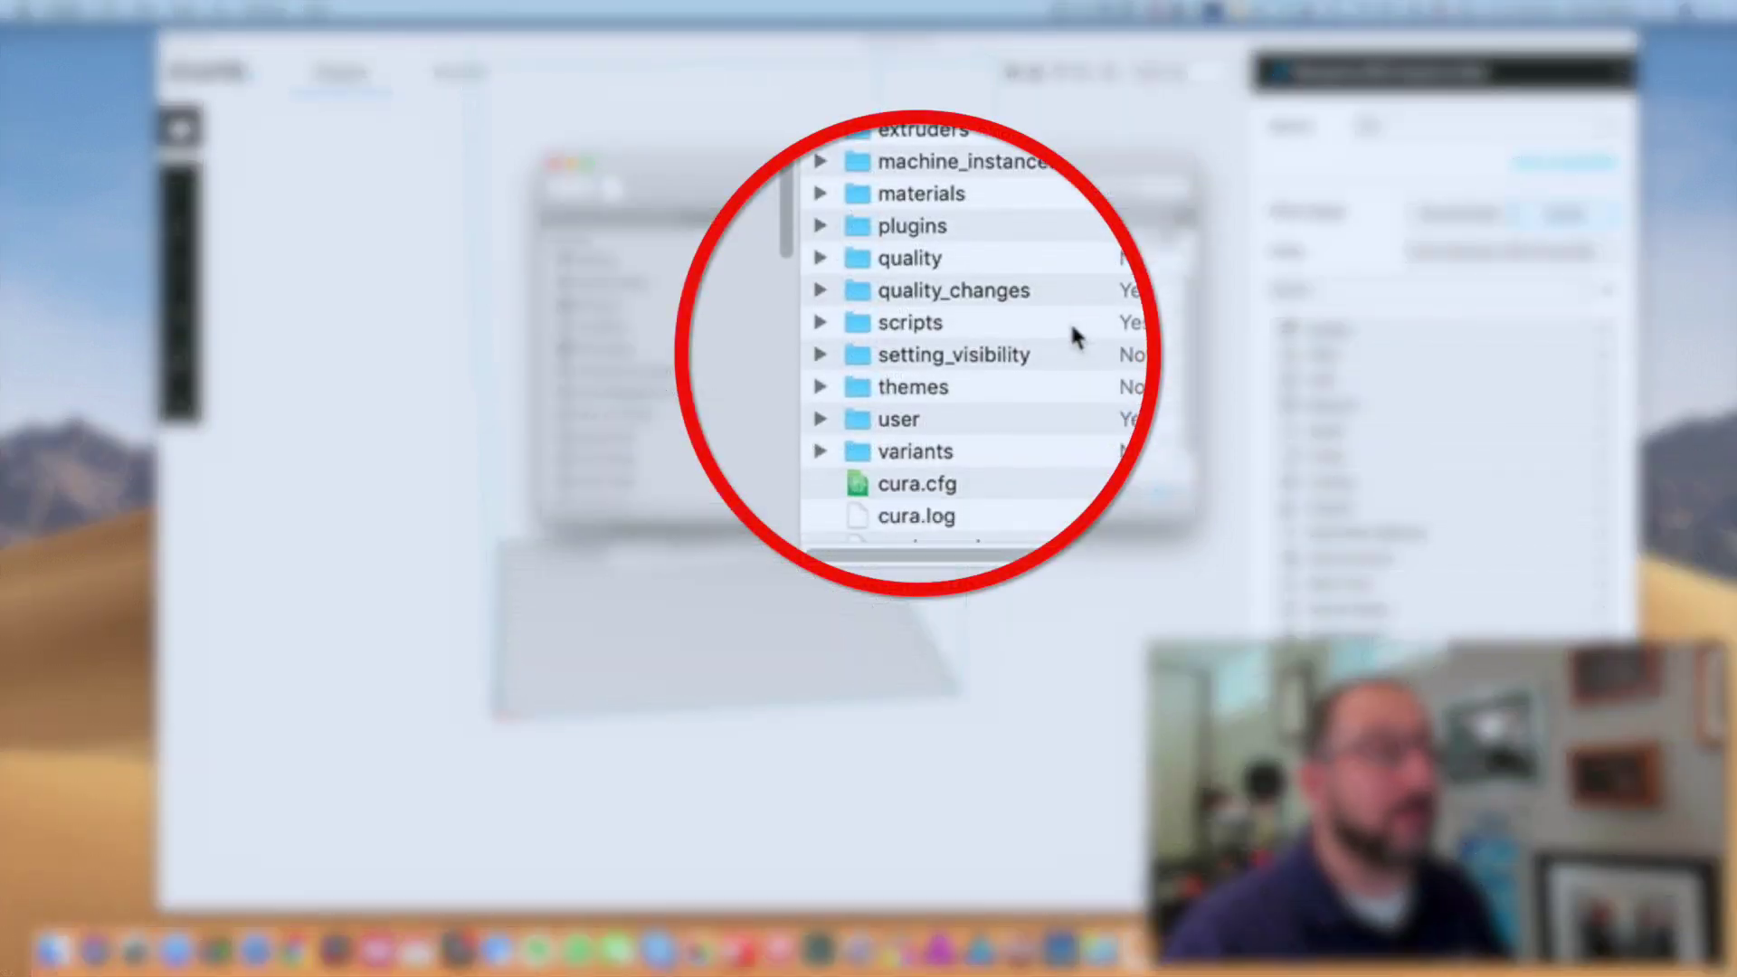
{"action": "double_click", "coordinate": [894, 318]}
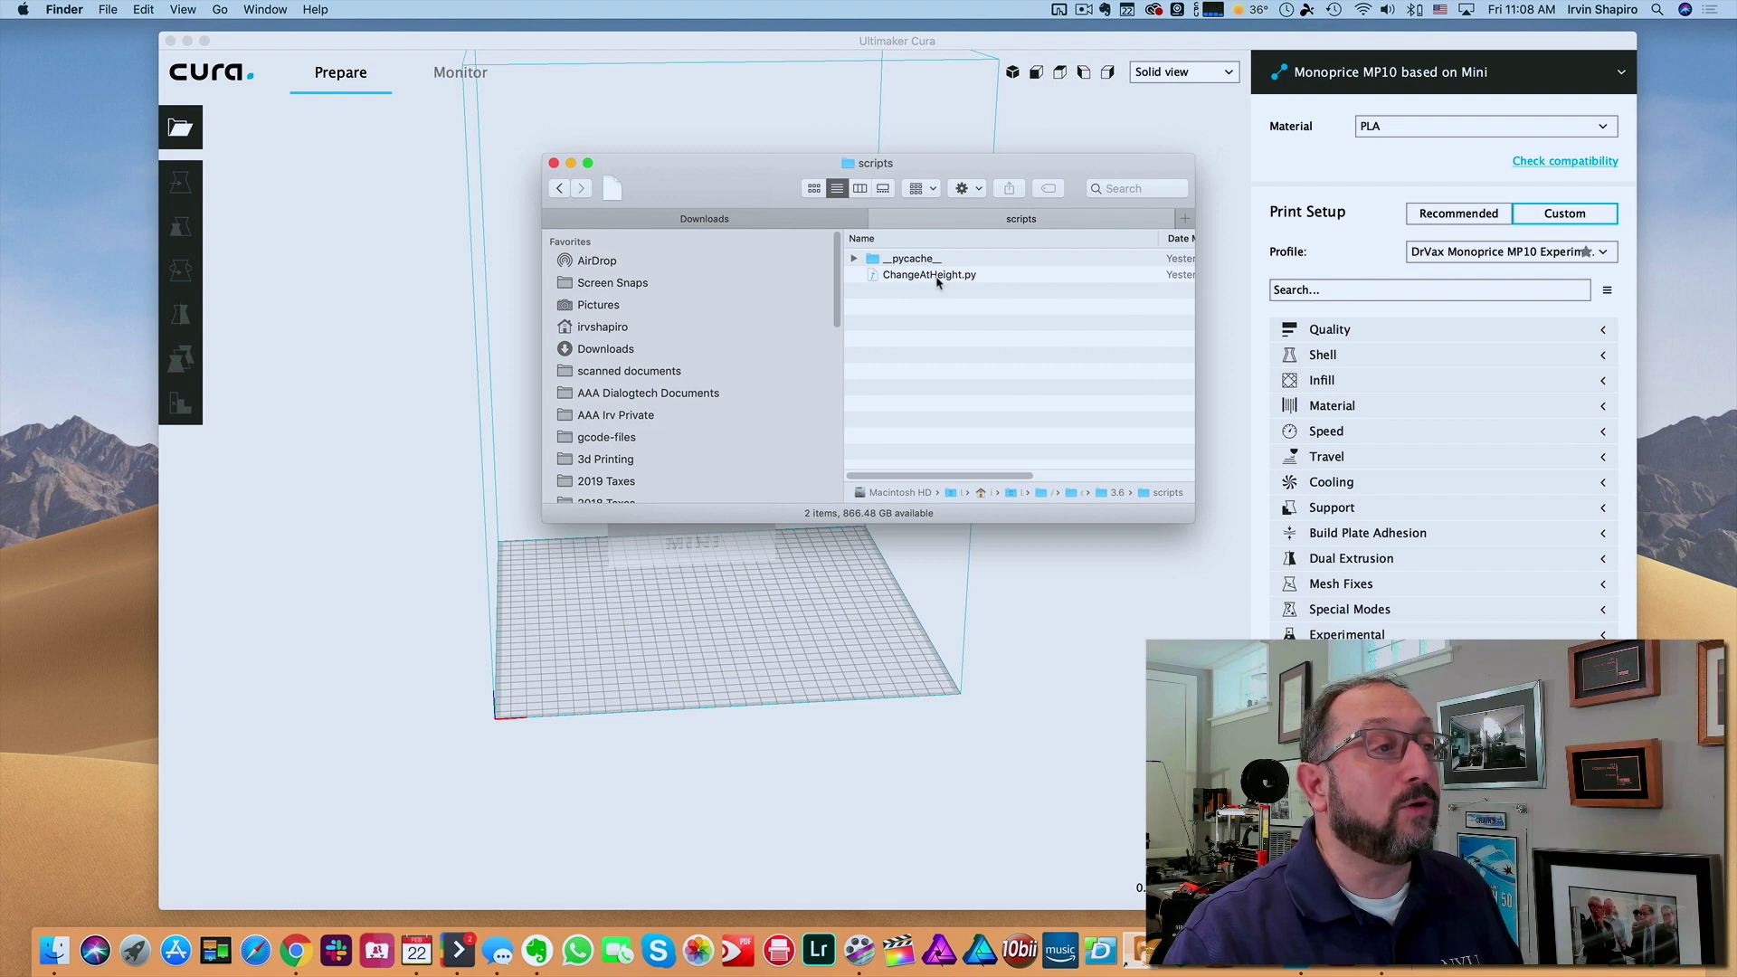
- Move ChangeAtHeight.py from Downloads into scripts, replacing the older copy
{"action": "left_click", "coordinate": [804, 223]}
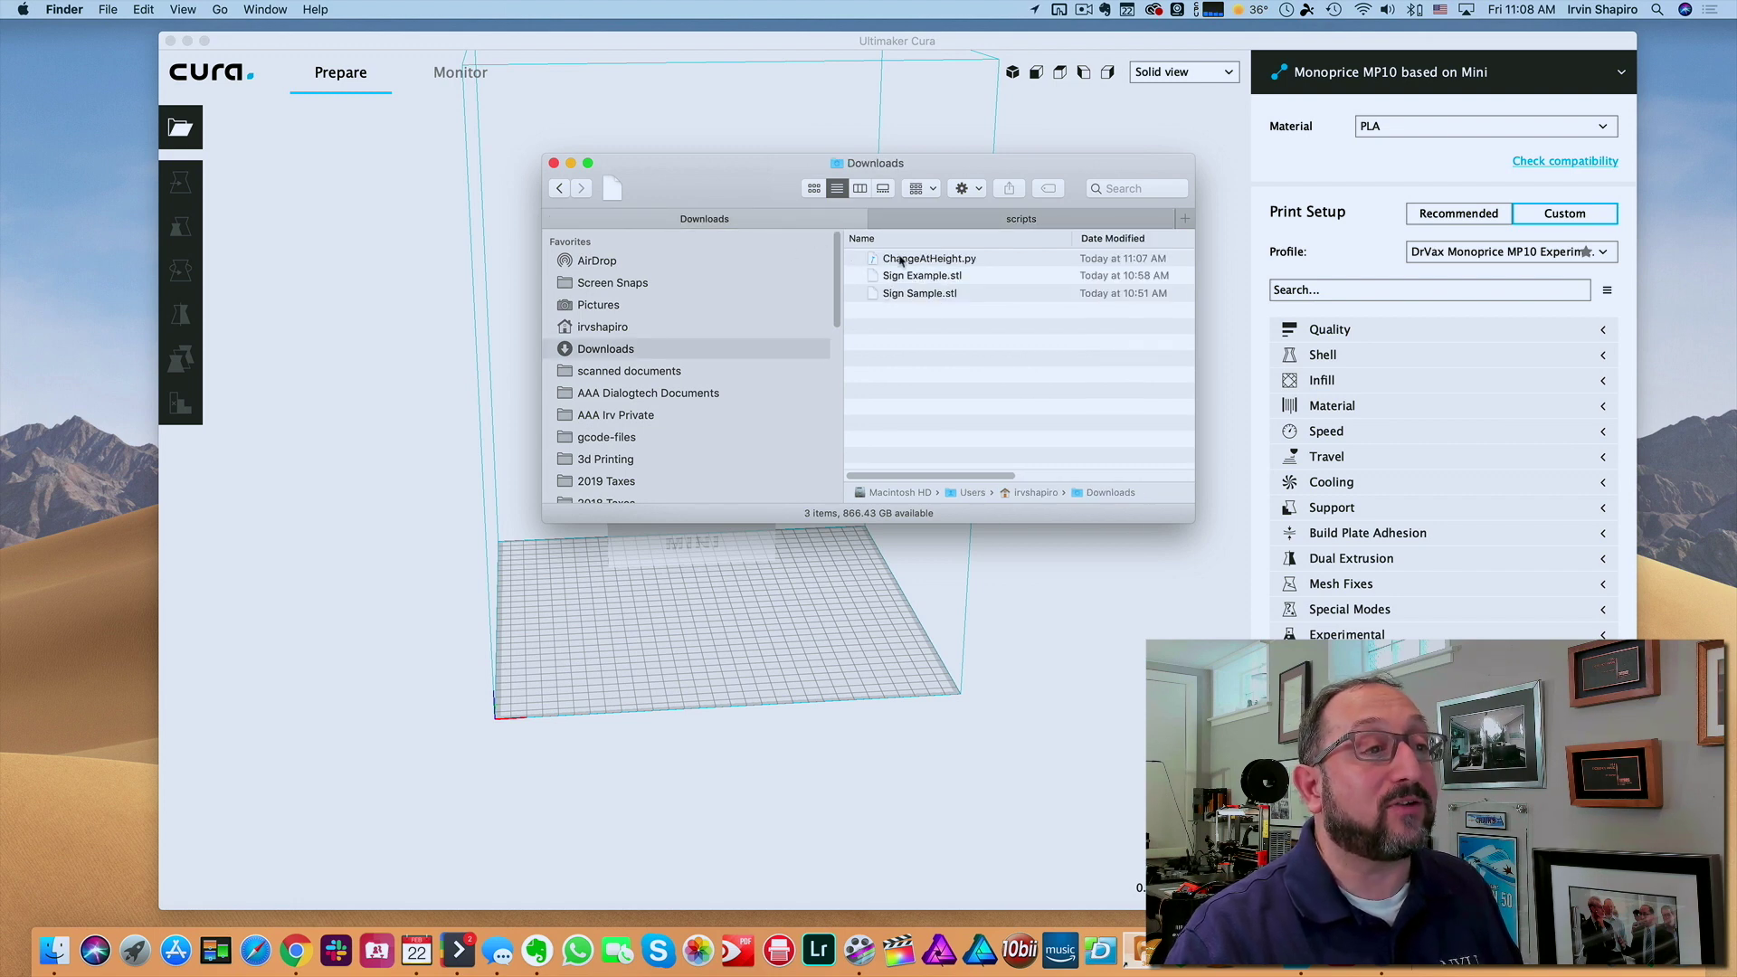
{"action": "left_click_drag", "start_coordinate": [900, 261], "coordinate": [995, 219]}
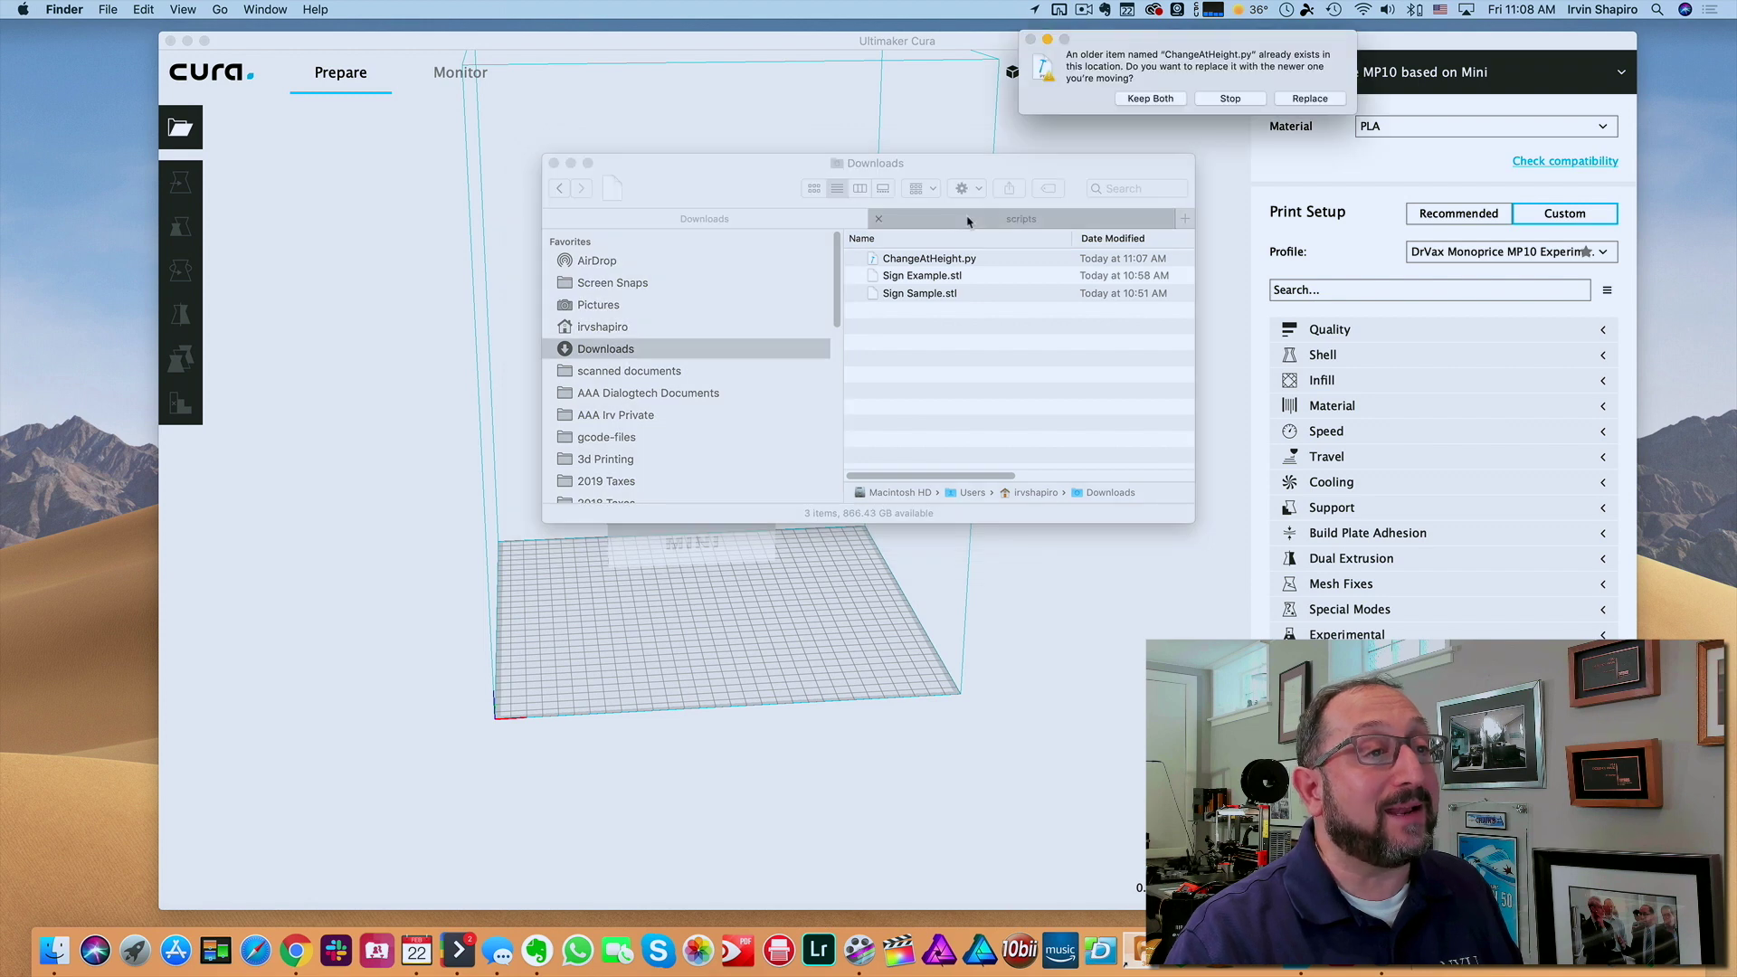
{"action": "left_click", "coordinate": [1310, 99]}
{"action": "left_click", "coordinate": [1041, 226]}
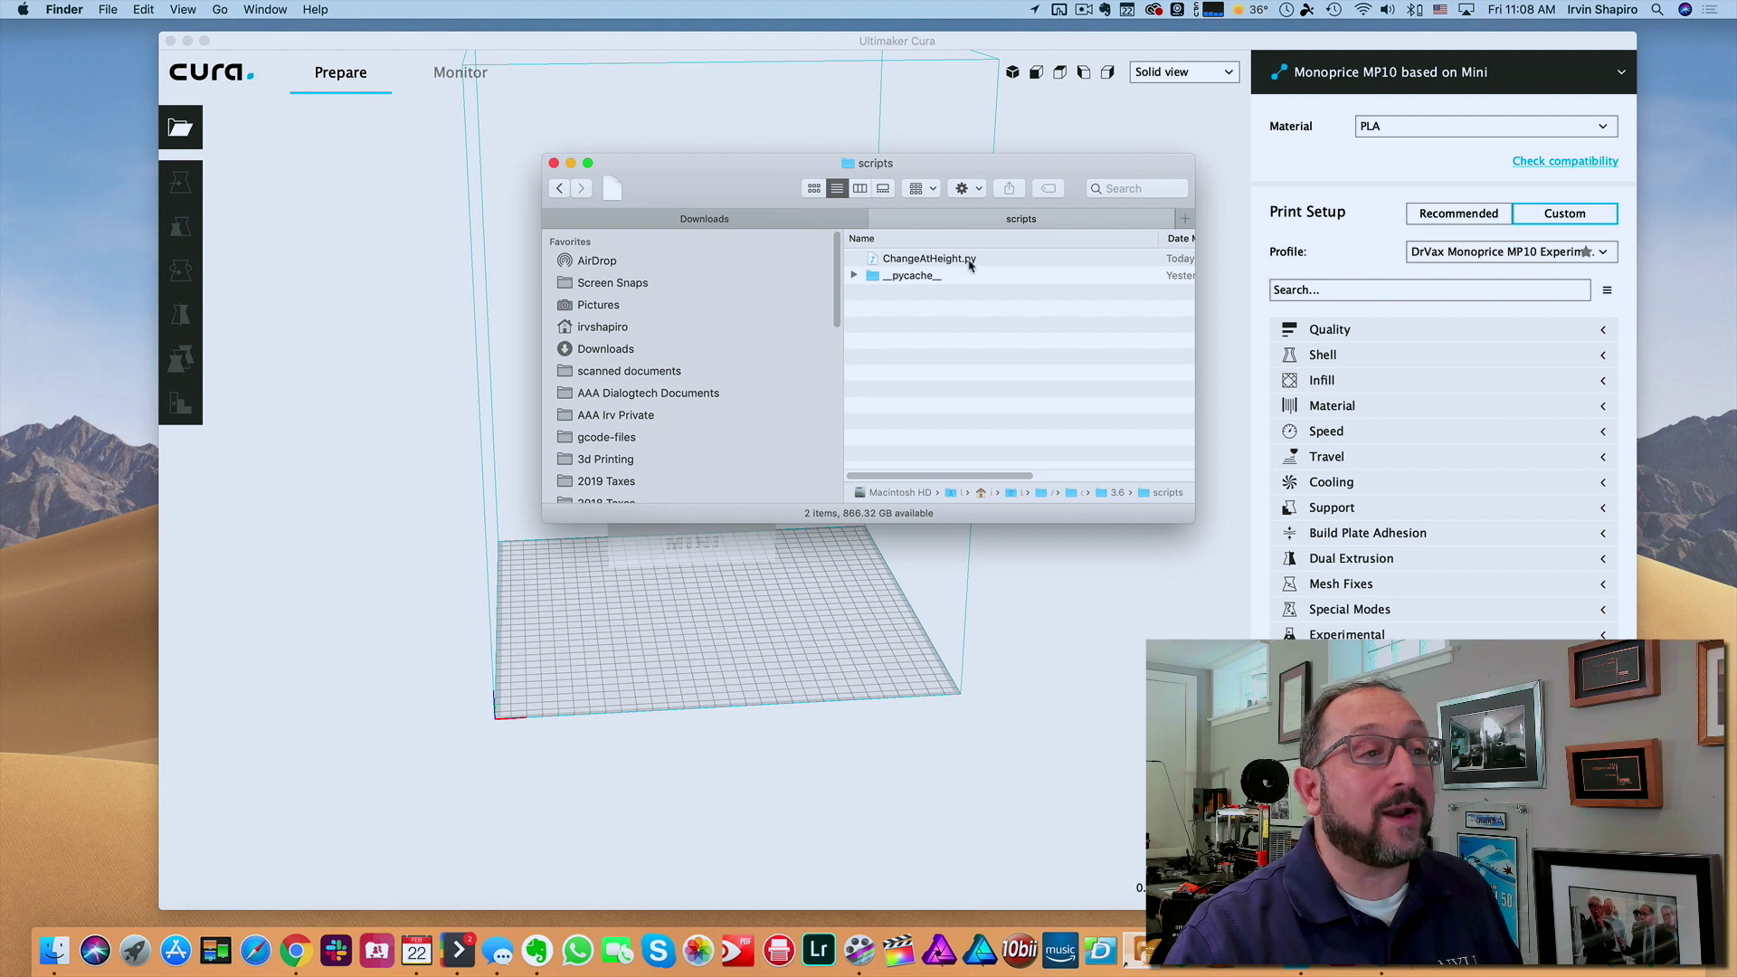
- Close Finder and open Extensions > Post Processing > Modify G-Code in Cura
{"action": "left_click", "coordinate": [554, 164]}
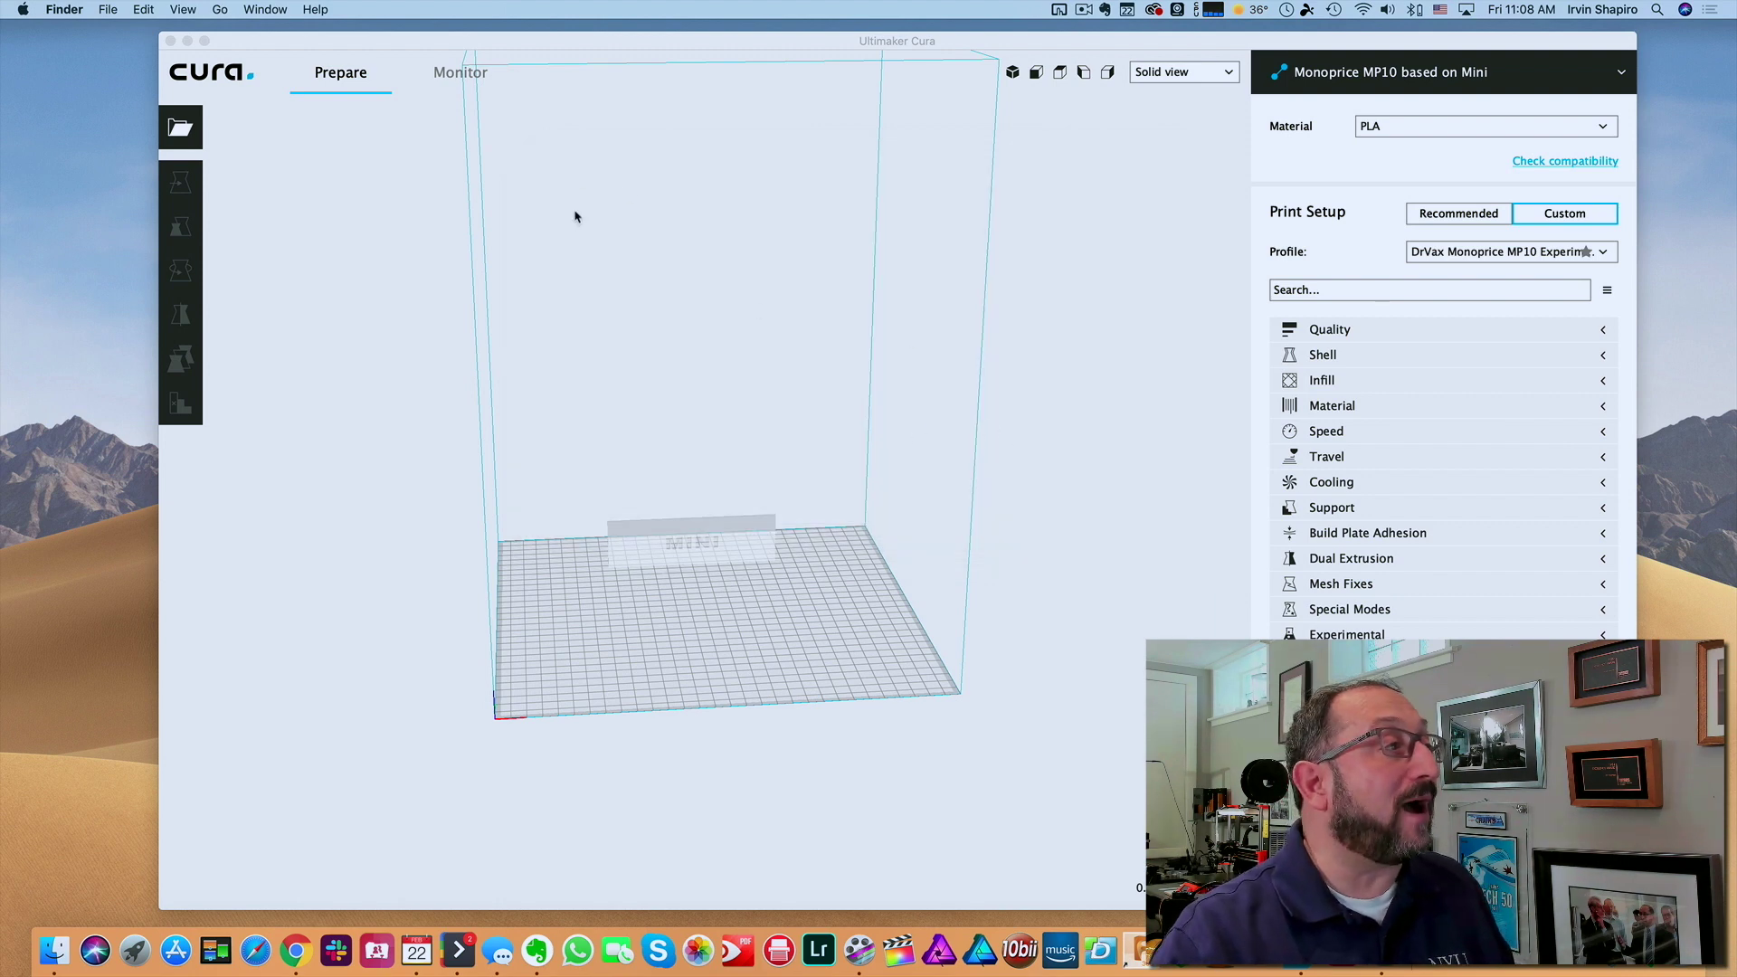
{"action": "left_click", "coordinate": [489, 200]}
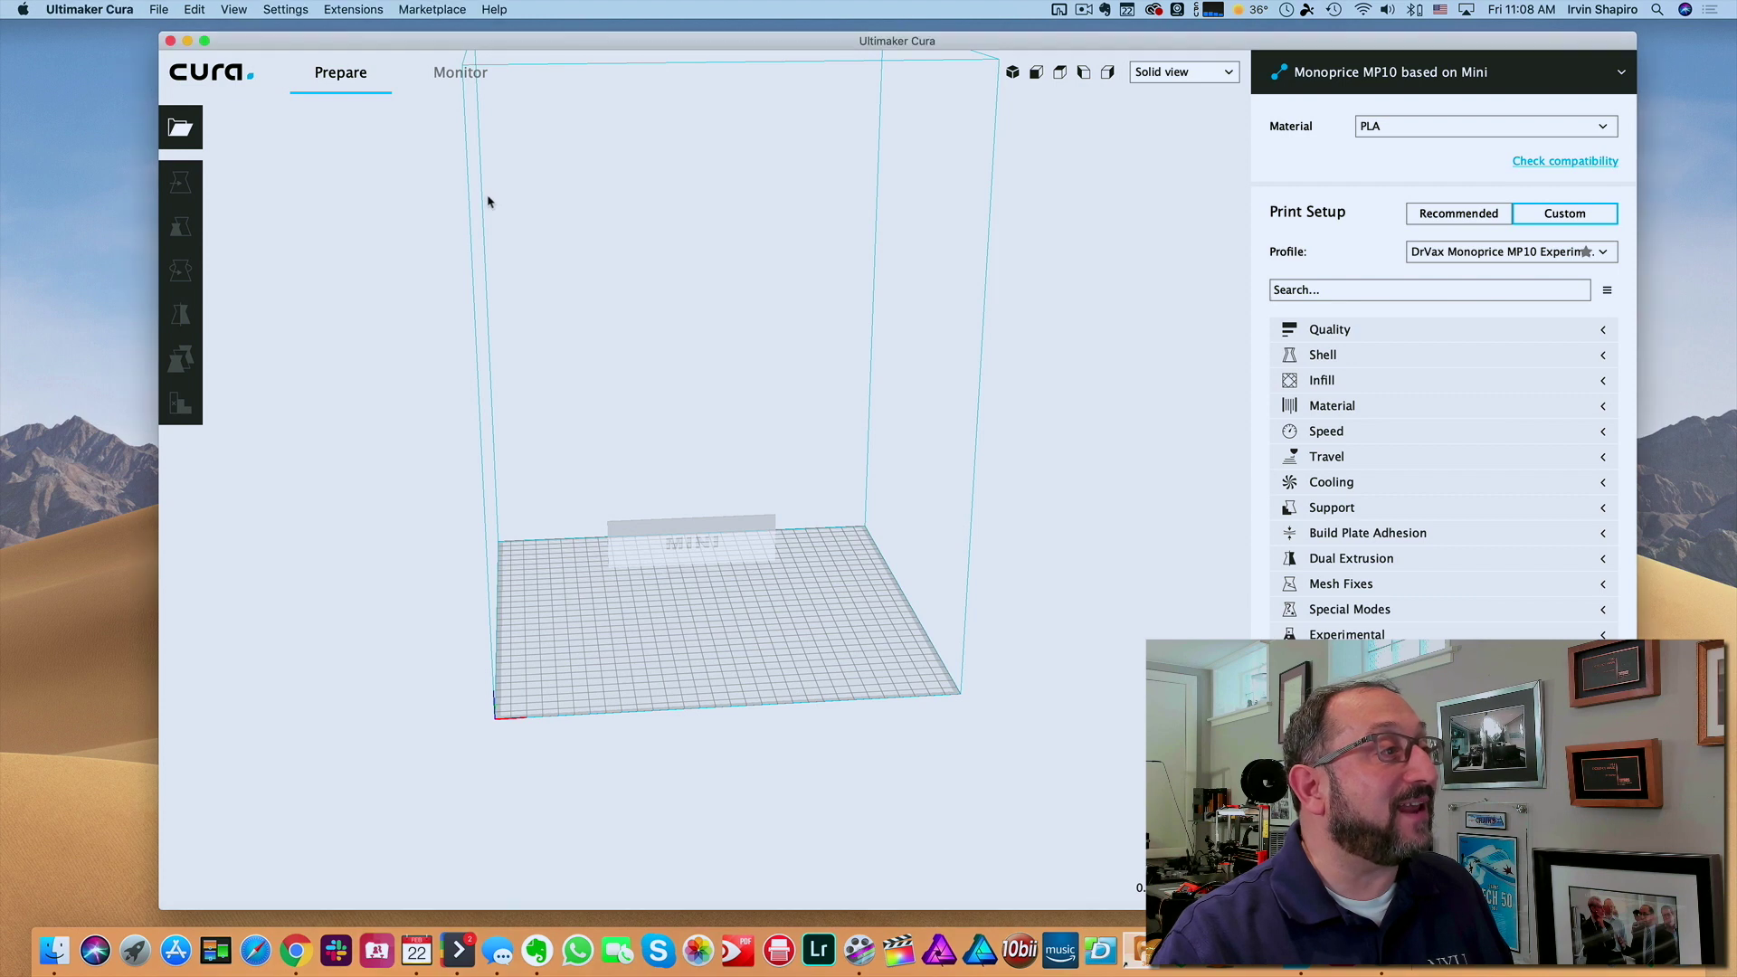
{"action": "left_click", "coordinate": [356, 11]}
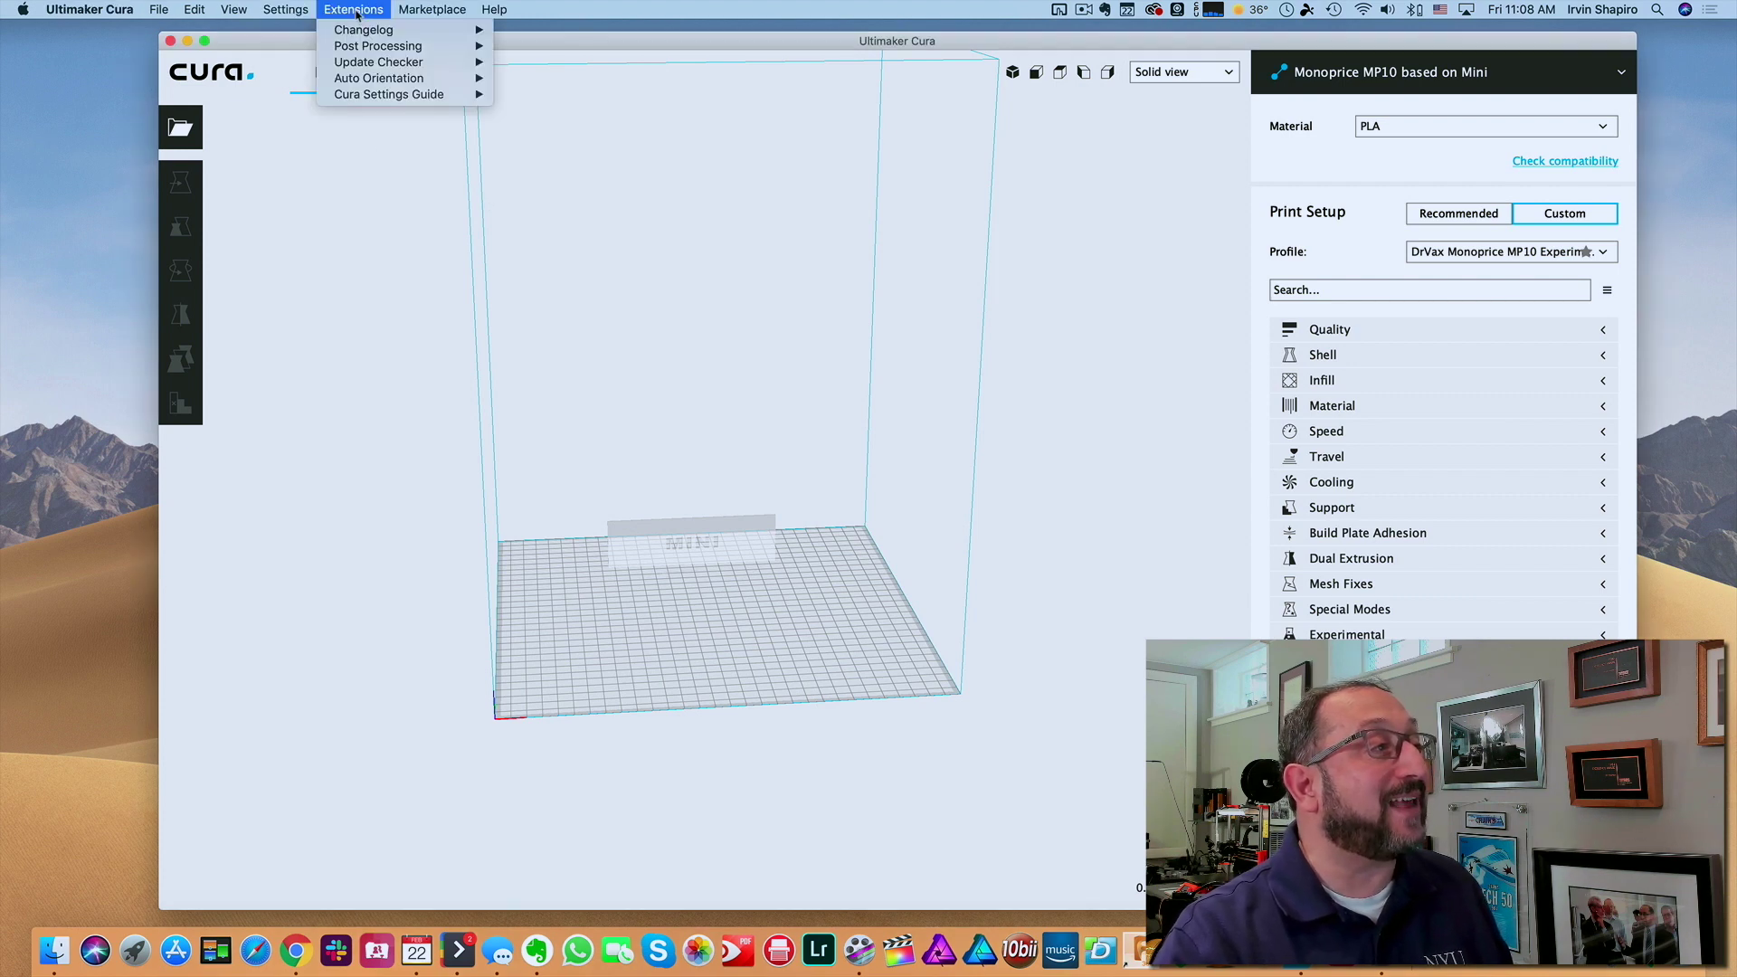
{"action": "mouse_move", "coordinate": [381, 52]}
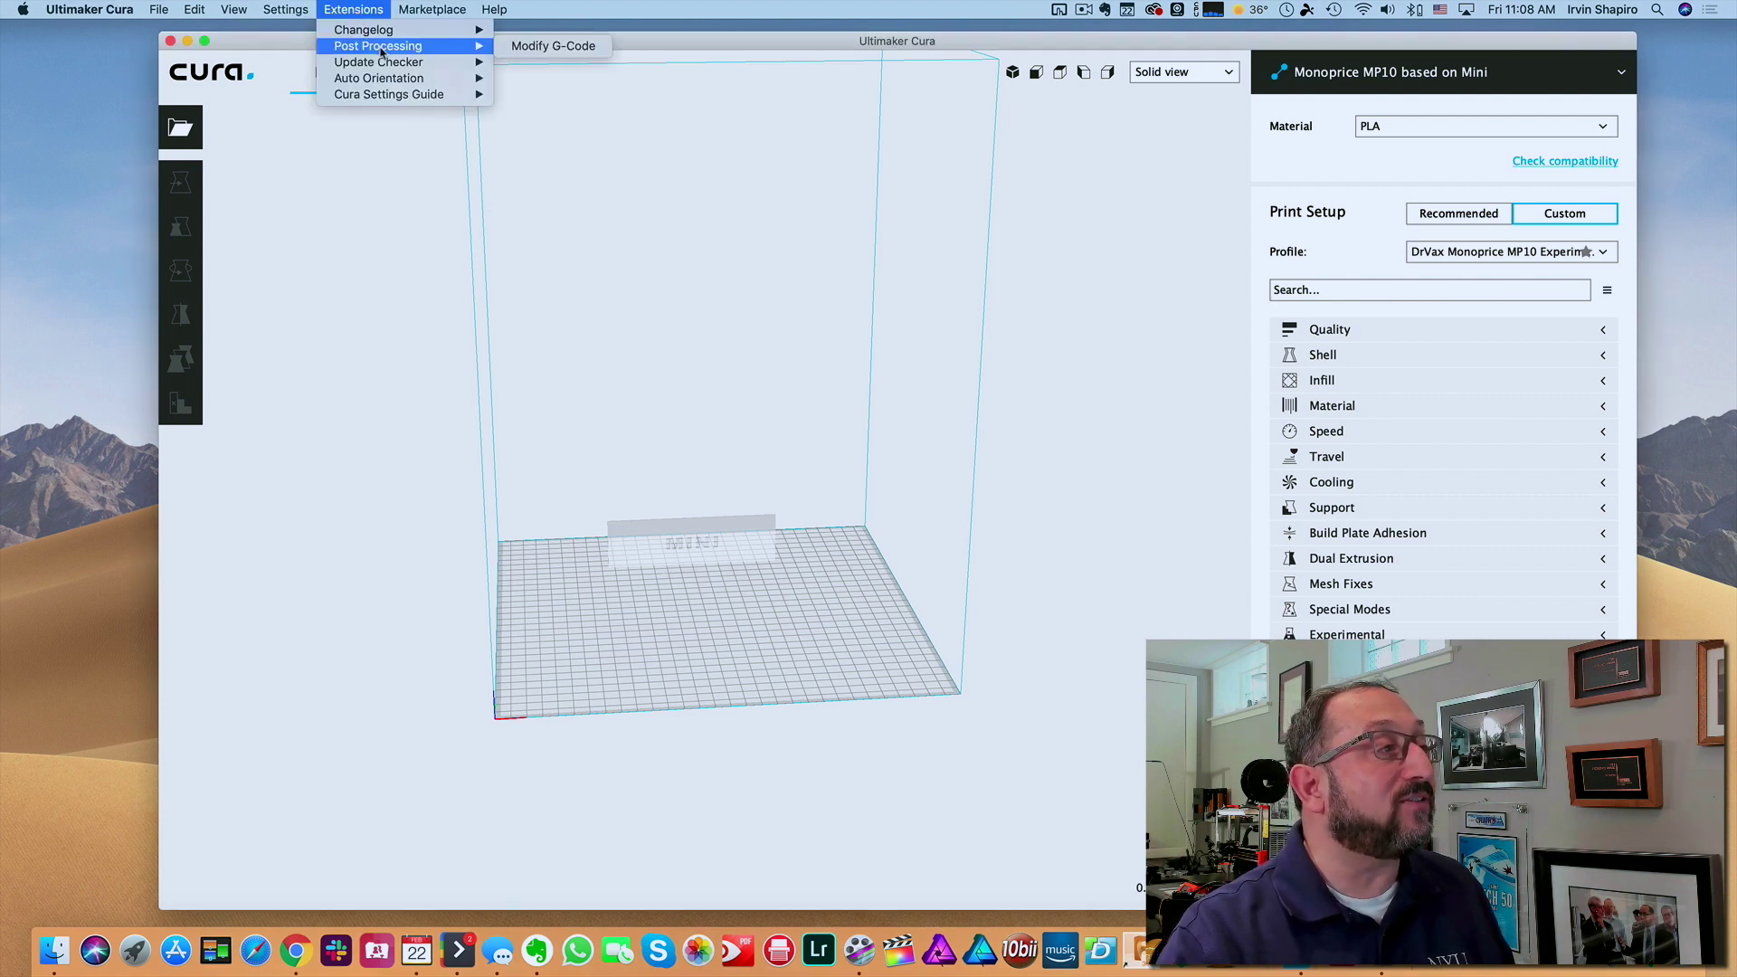
{"action": "left_click", "coordinate": [534, 51]}
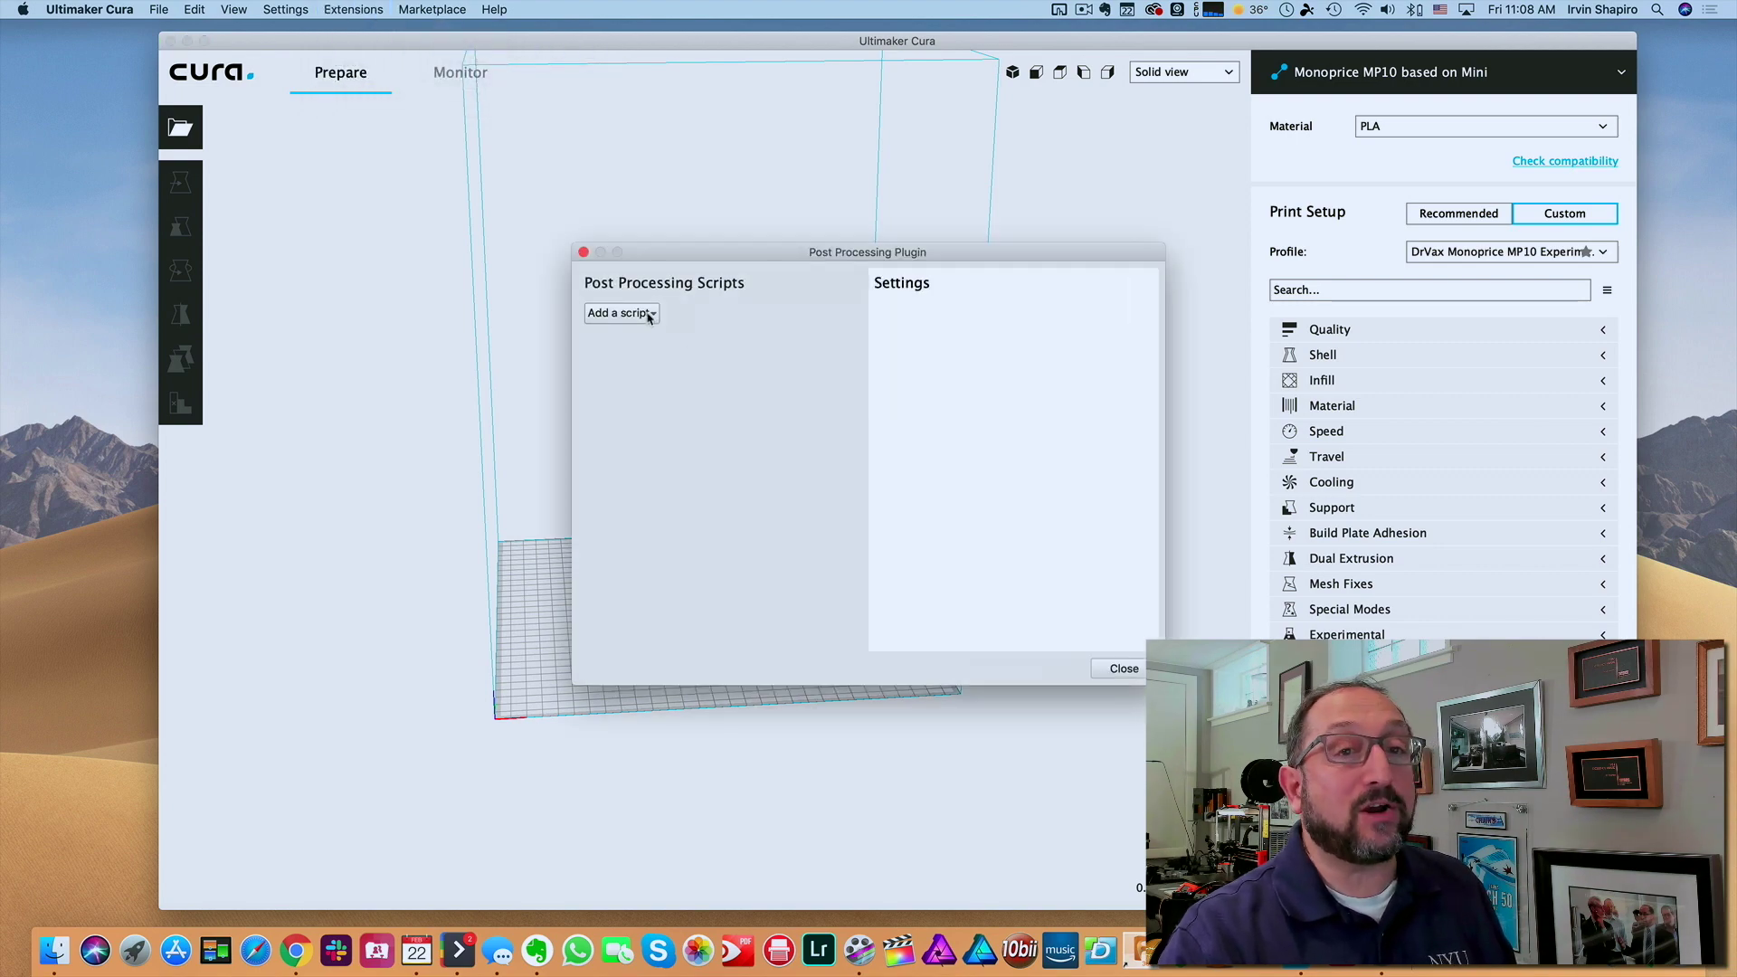
- Add the 'Change filament at height 3.4' script, then reopen the plugin window to check it and close it
{"action": "left_click", "coordinate": [649, 314]}
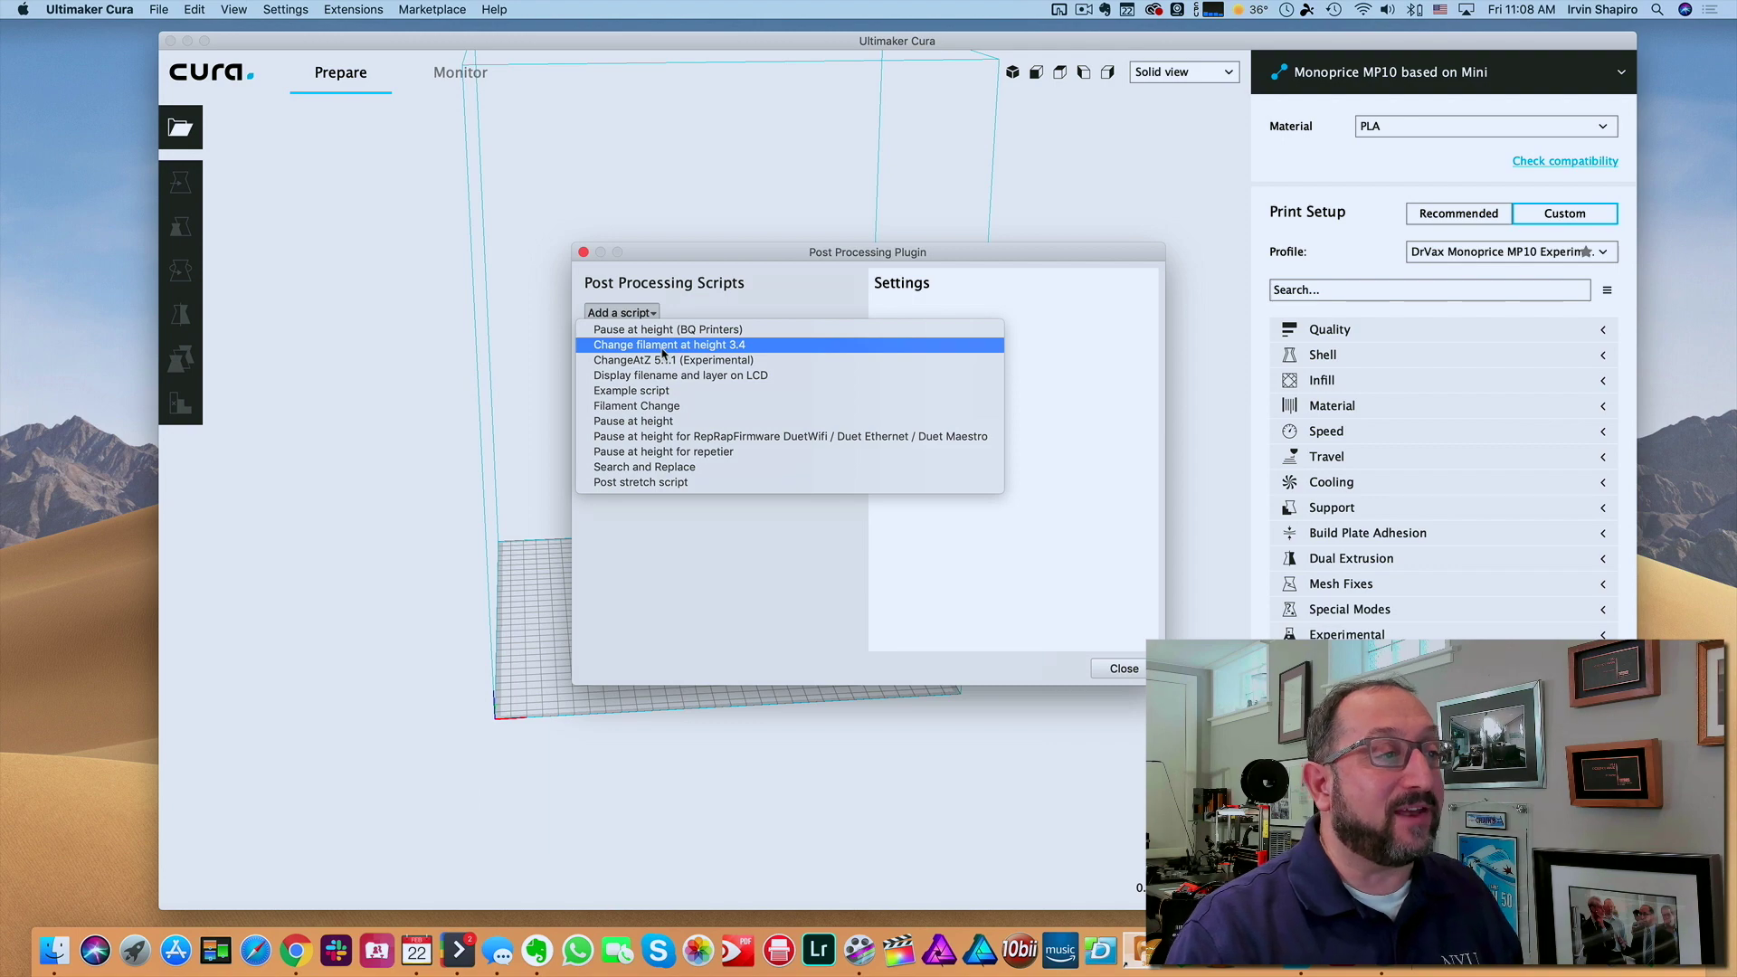
{"action": "left_click", "coordinate": [662, 345]}
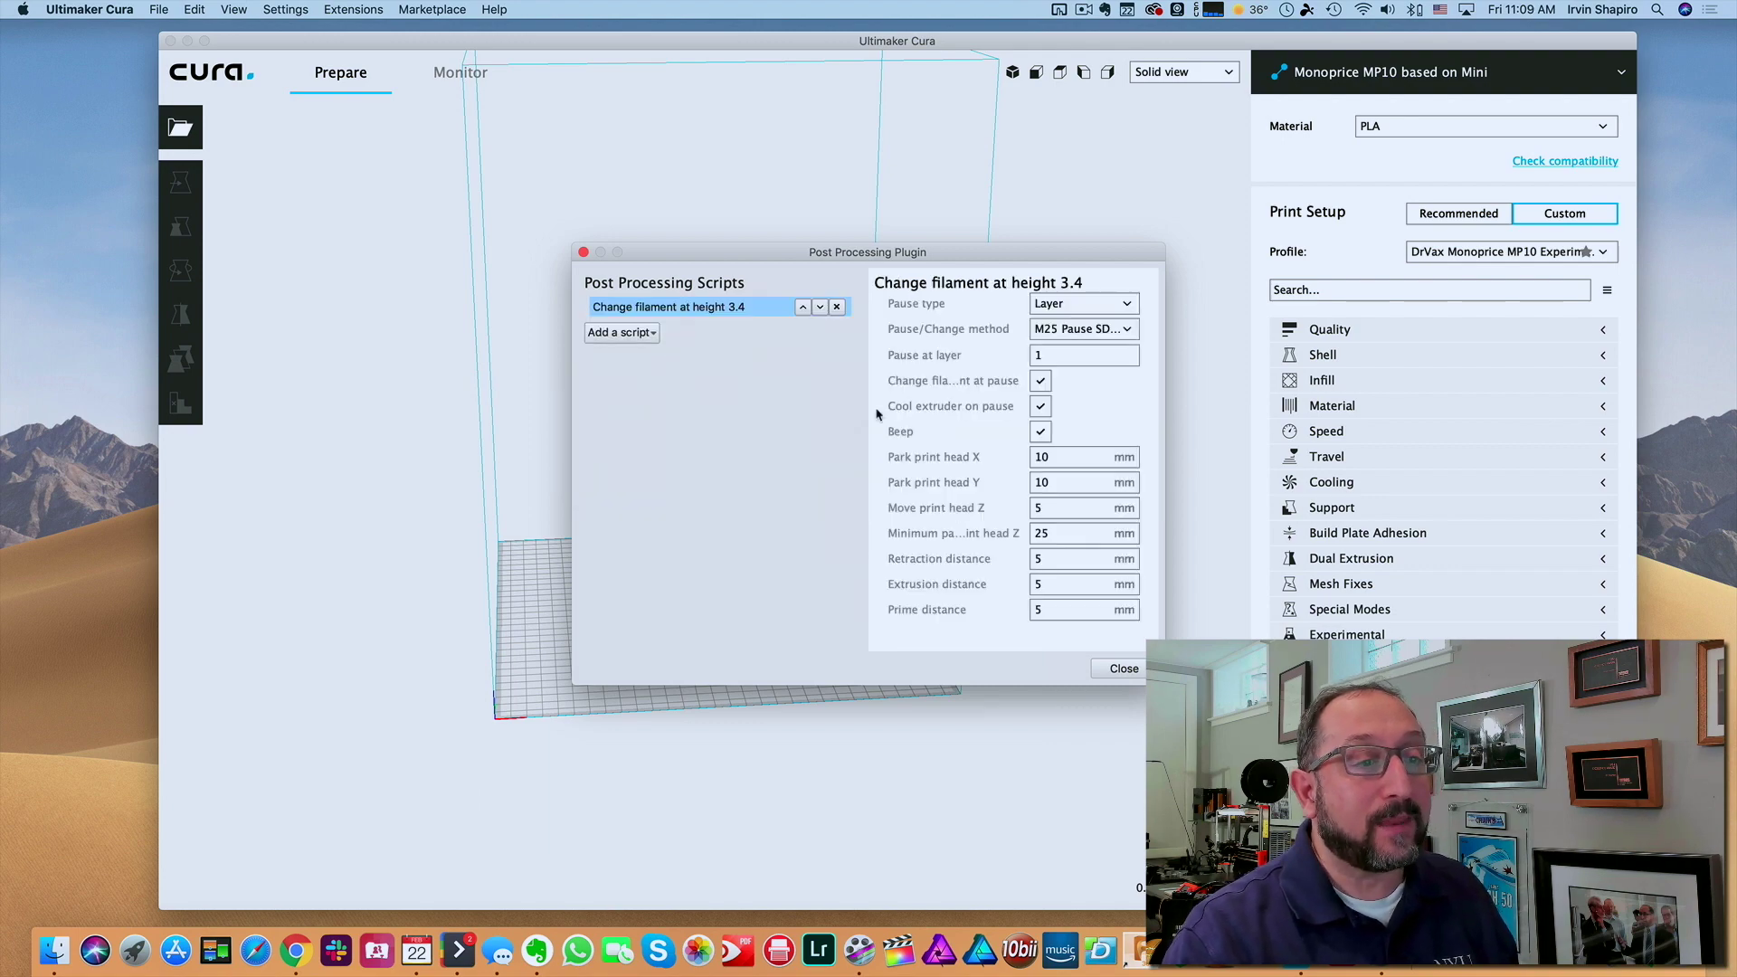
{"action": "left_click", "coordinate": [1133, 671]}
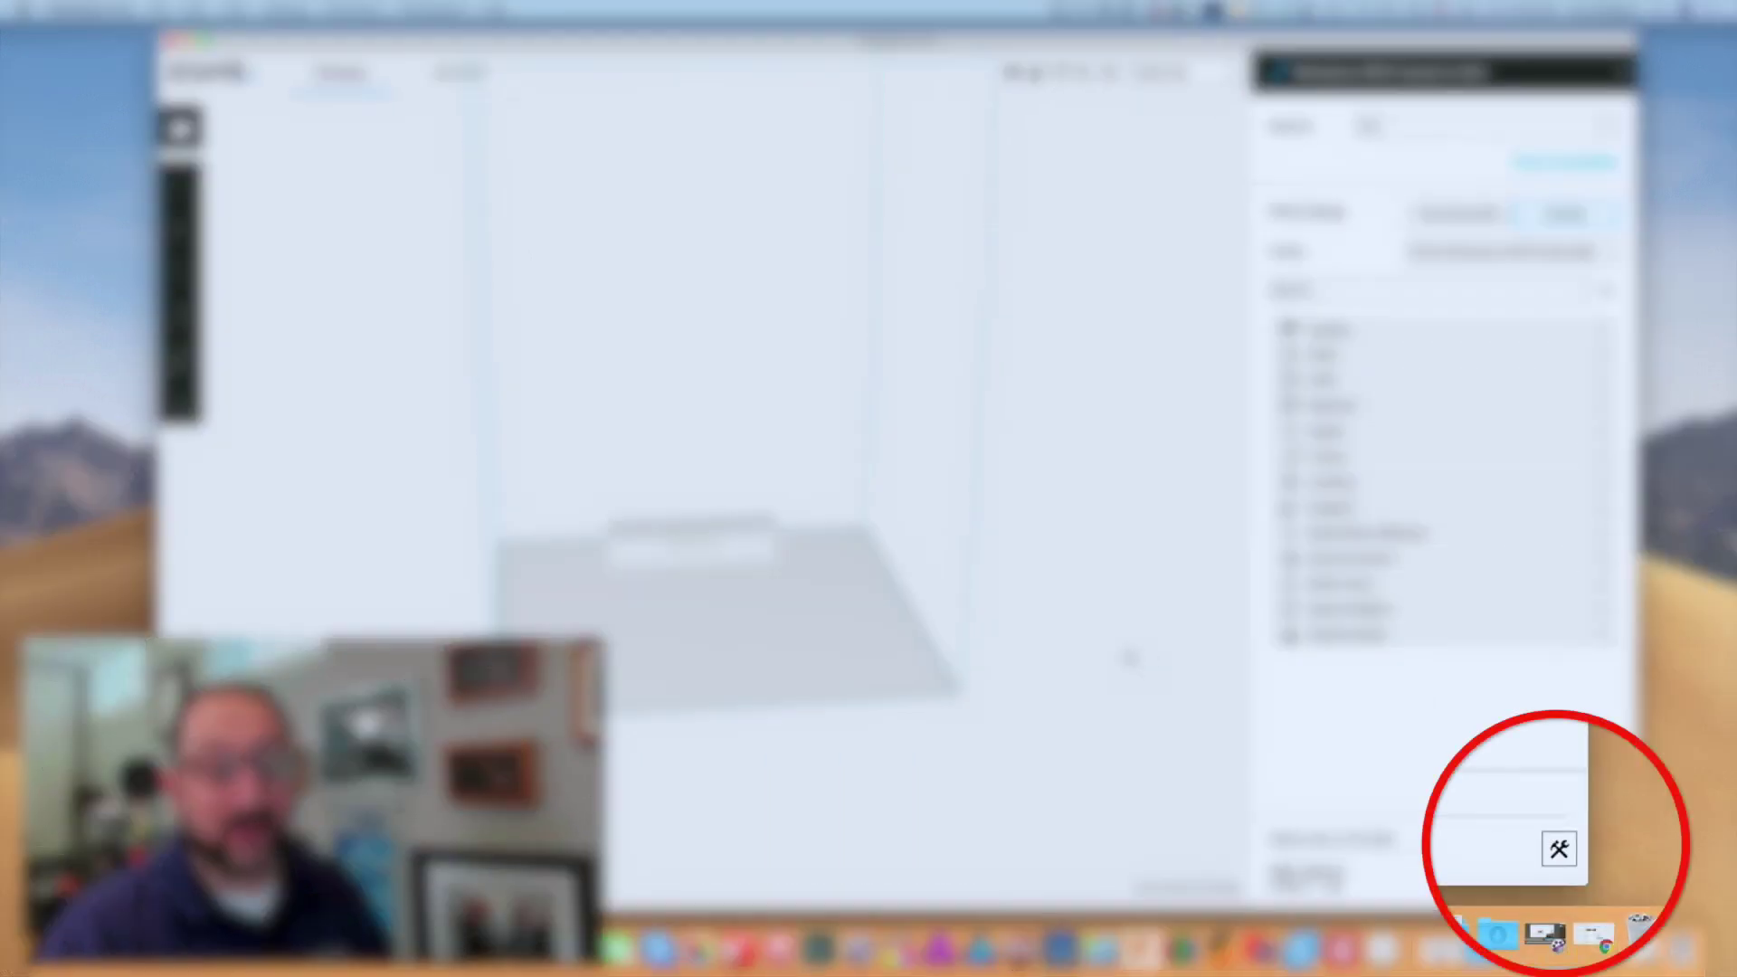
{"action": "left_click", "coordinate": [1558, 852]}
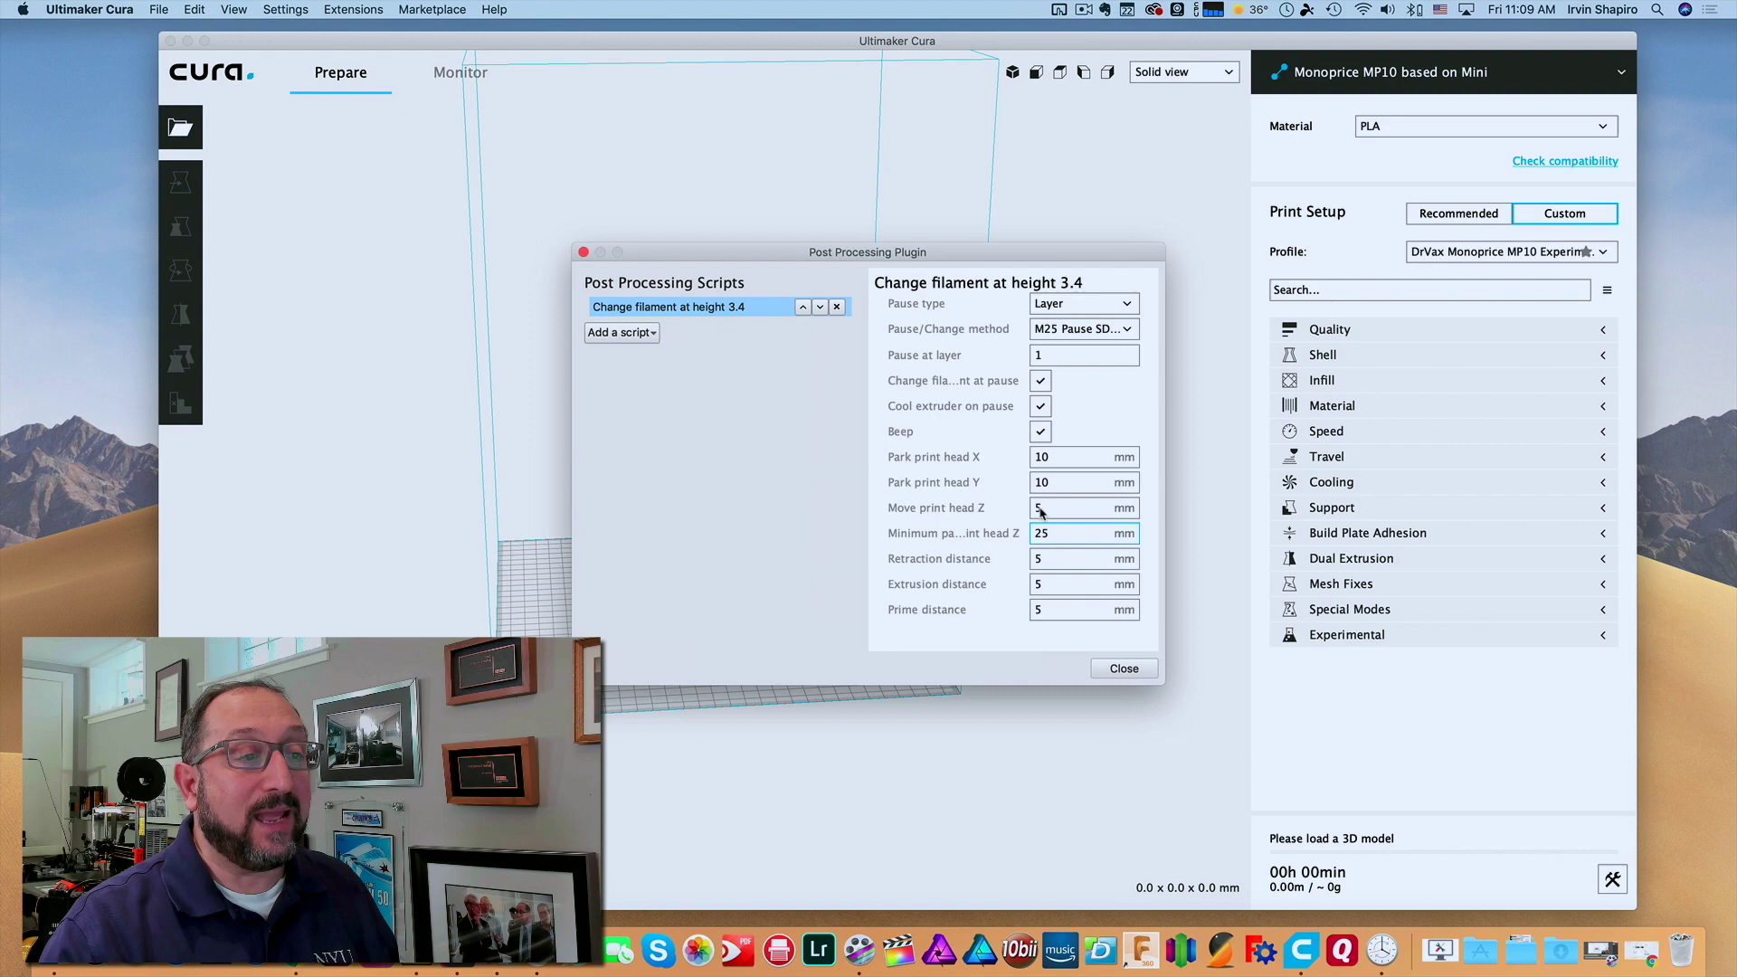
{"action": "left_click", "coordinate": [583, 253]}
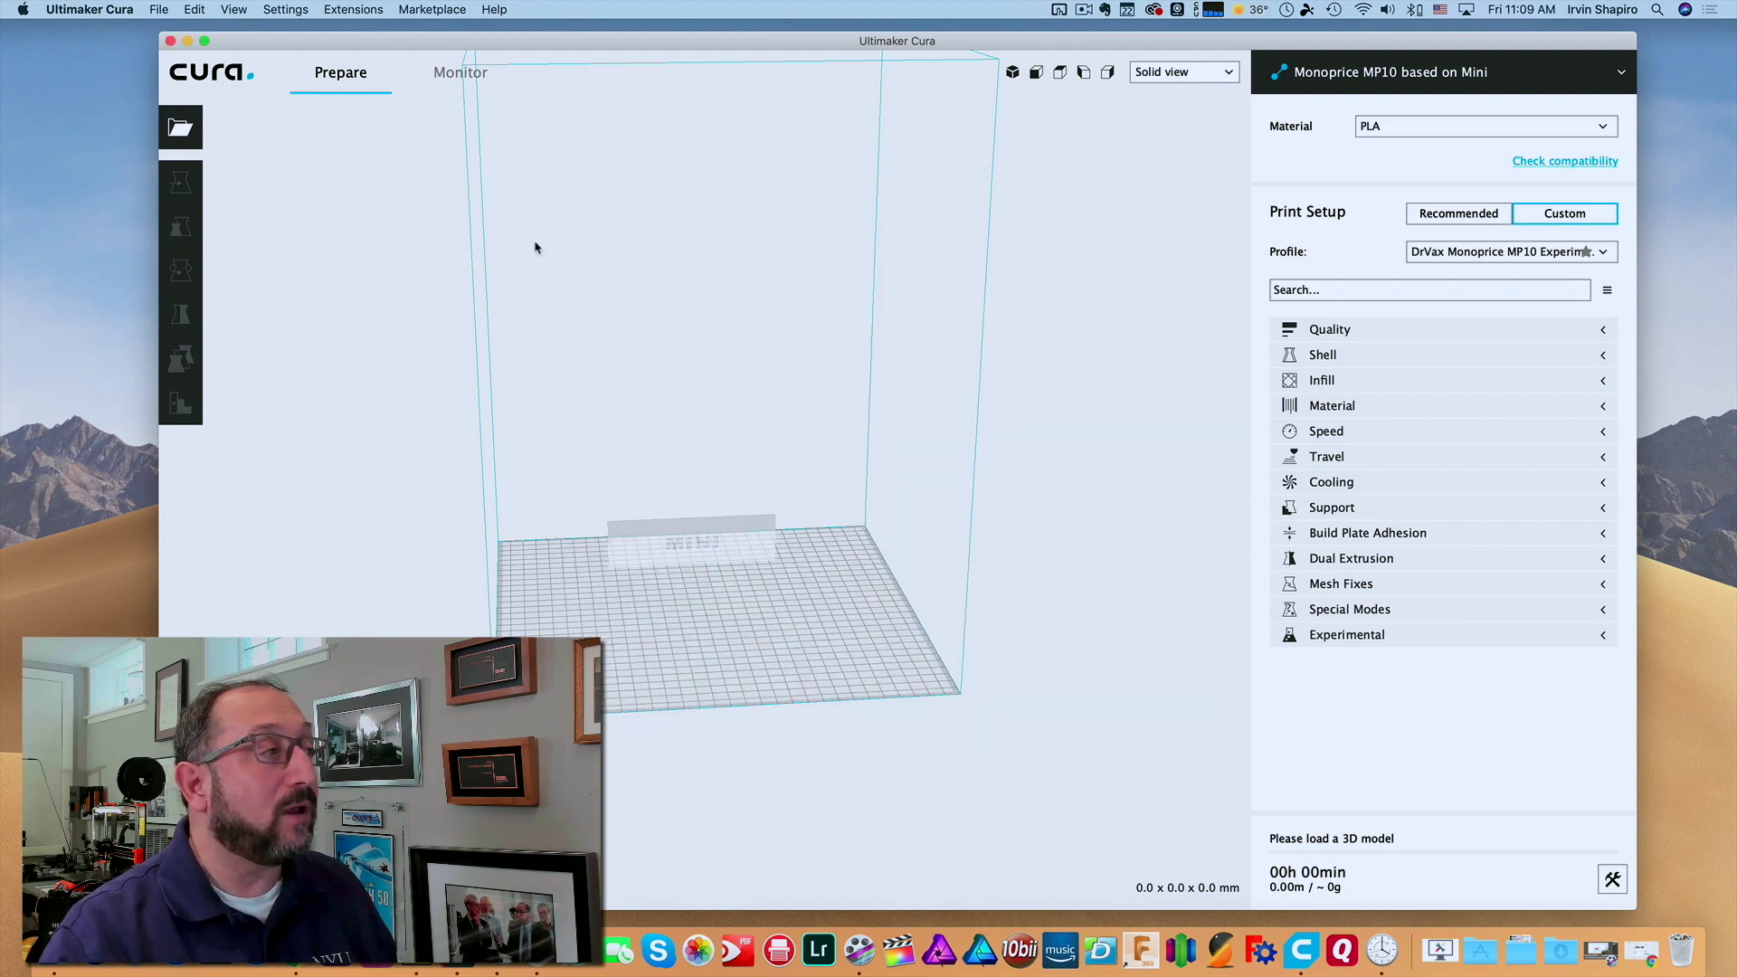
- Load Sign Example.stl from Downloads onto the plate and view it from nearly top-down
{"action": "left_click", "coordinate": [178, 130]}
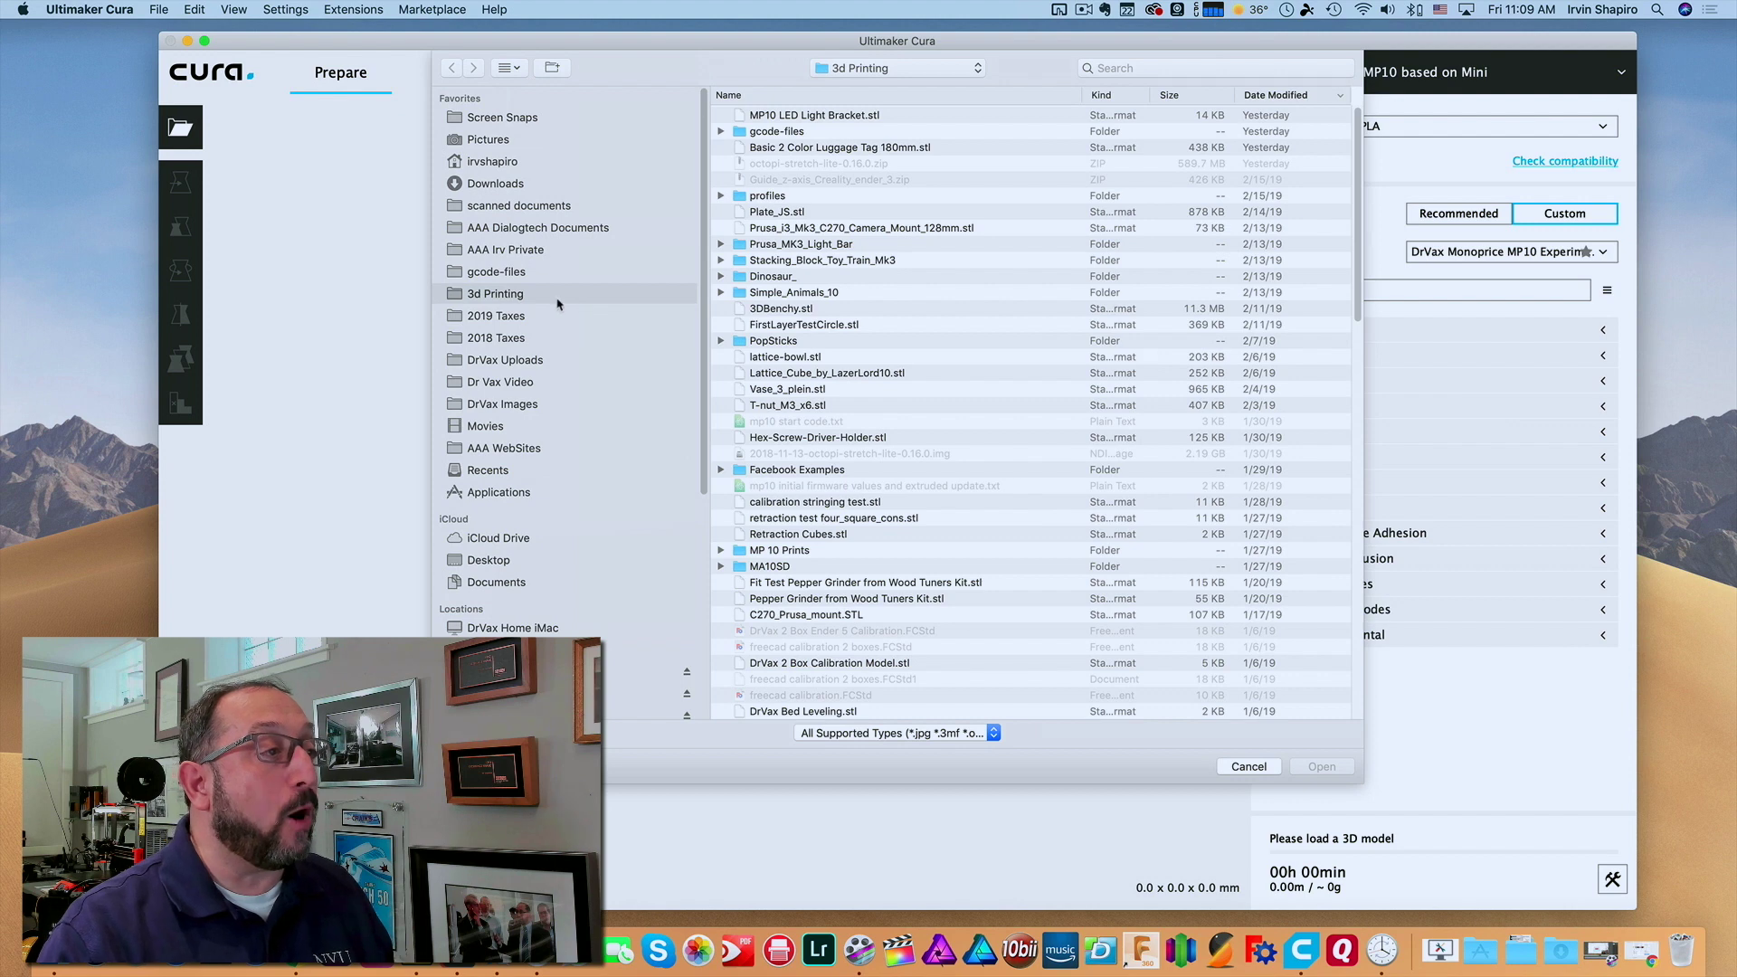
{"action": "left_click", "coordinate": [505, 185]}
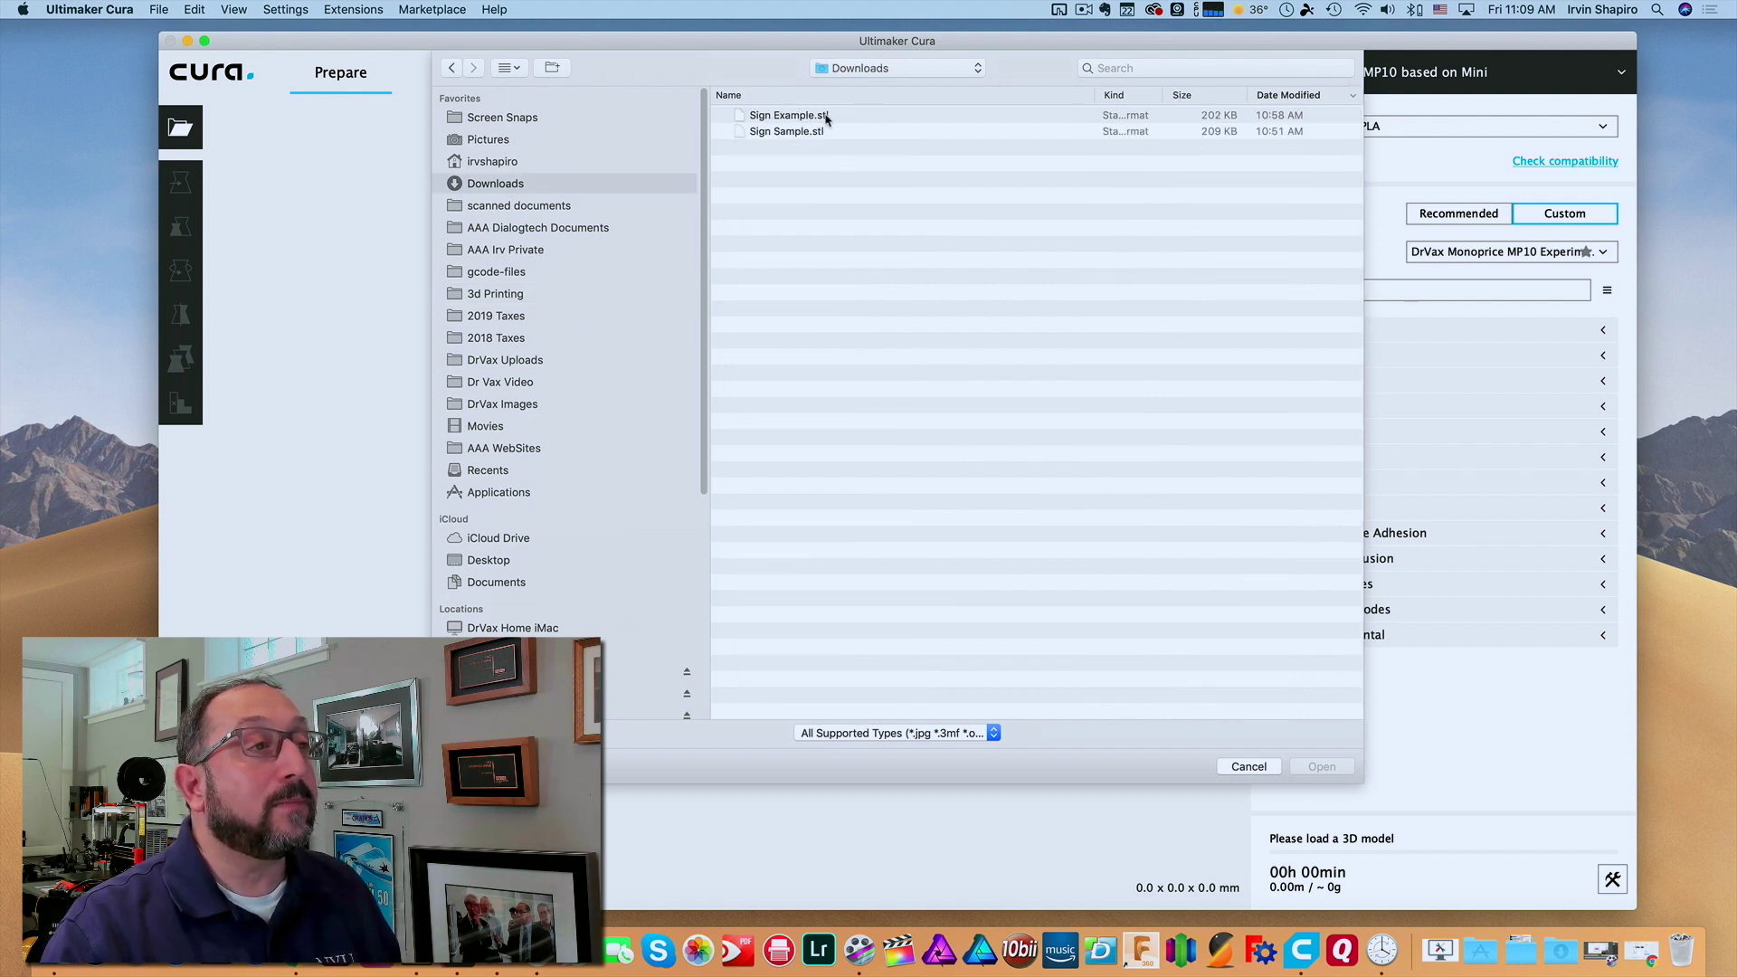
{"action": "left_click", "coordinate": [825, 119]}
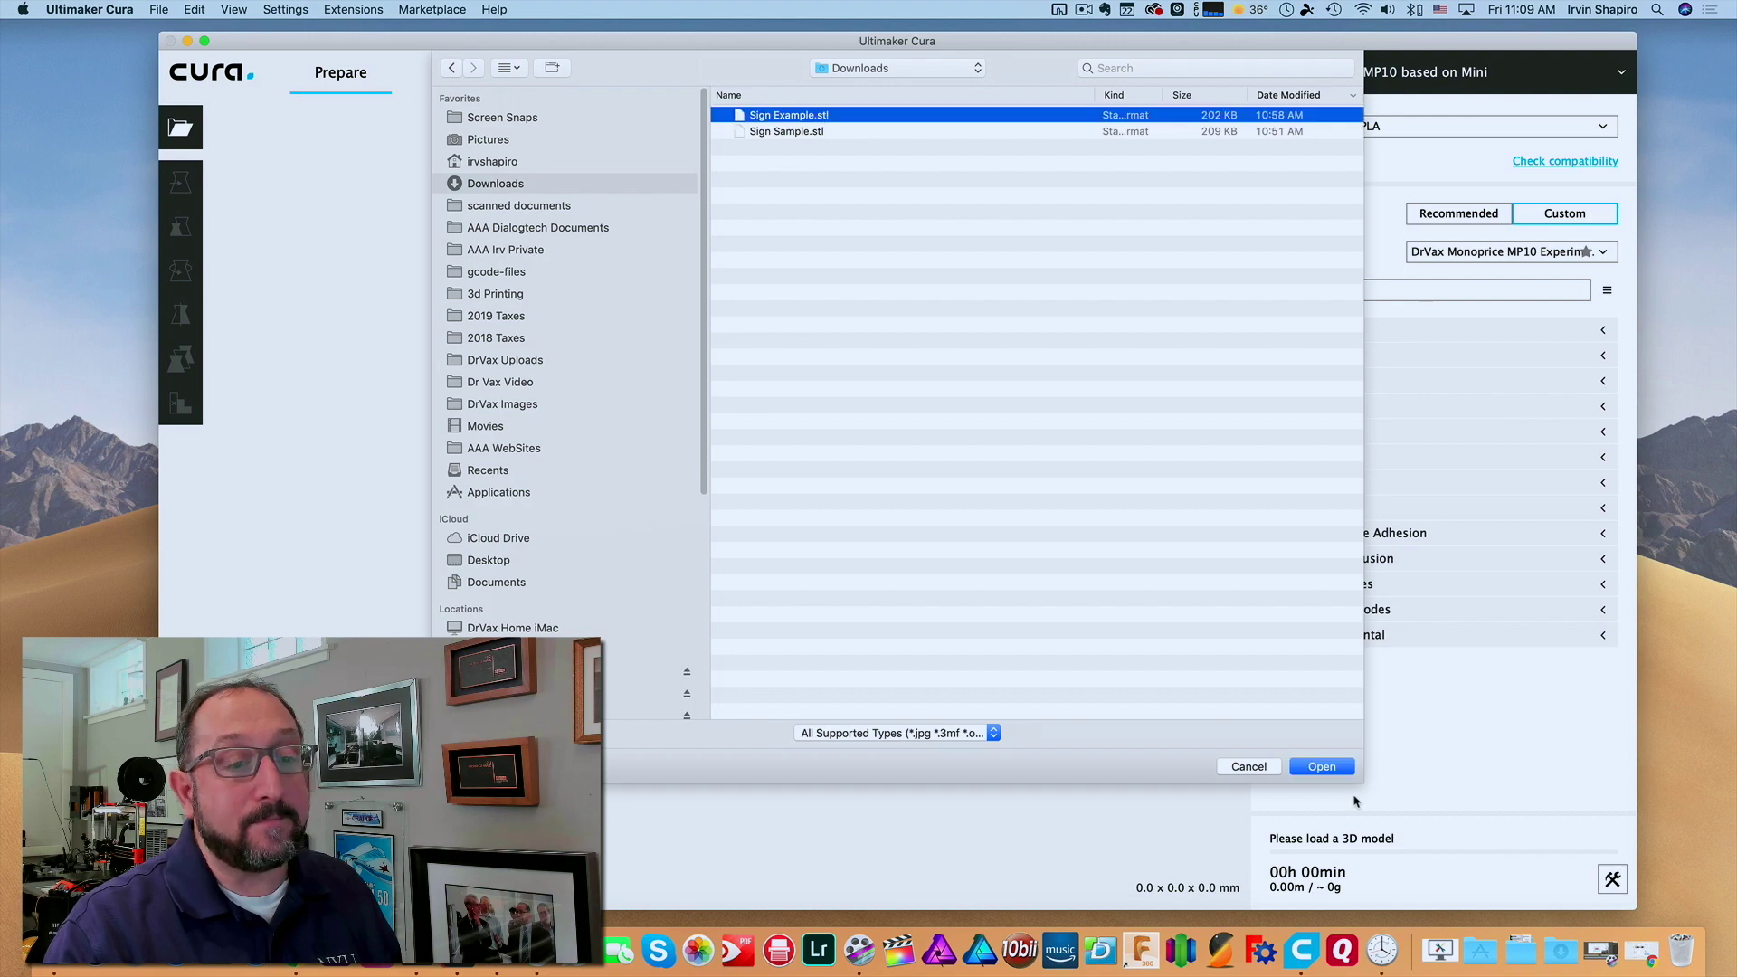
{"action": "left_click", "coordinate": [1330, 767]}
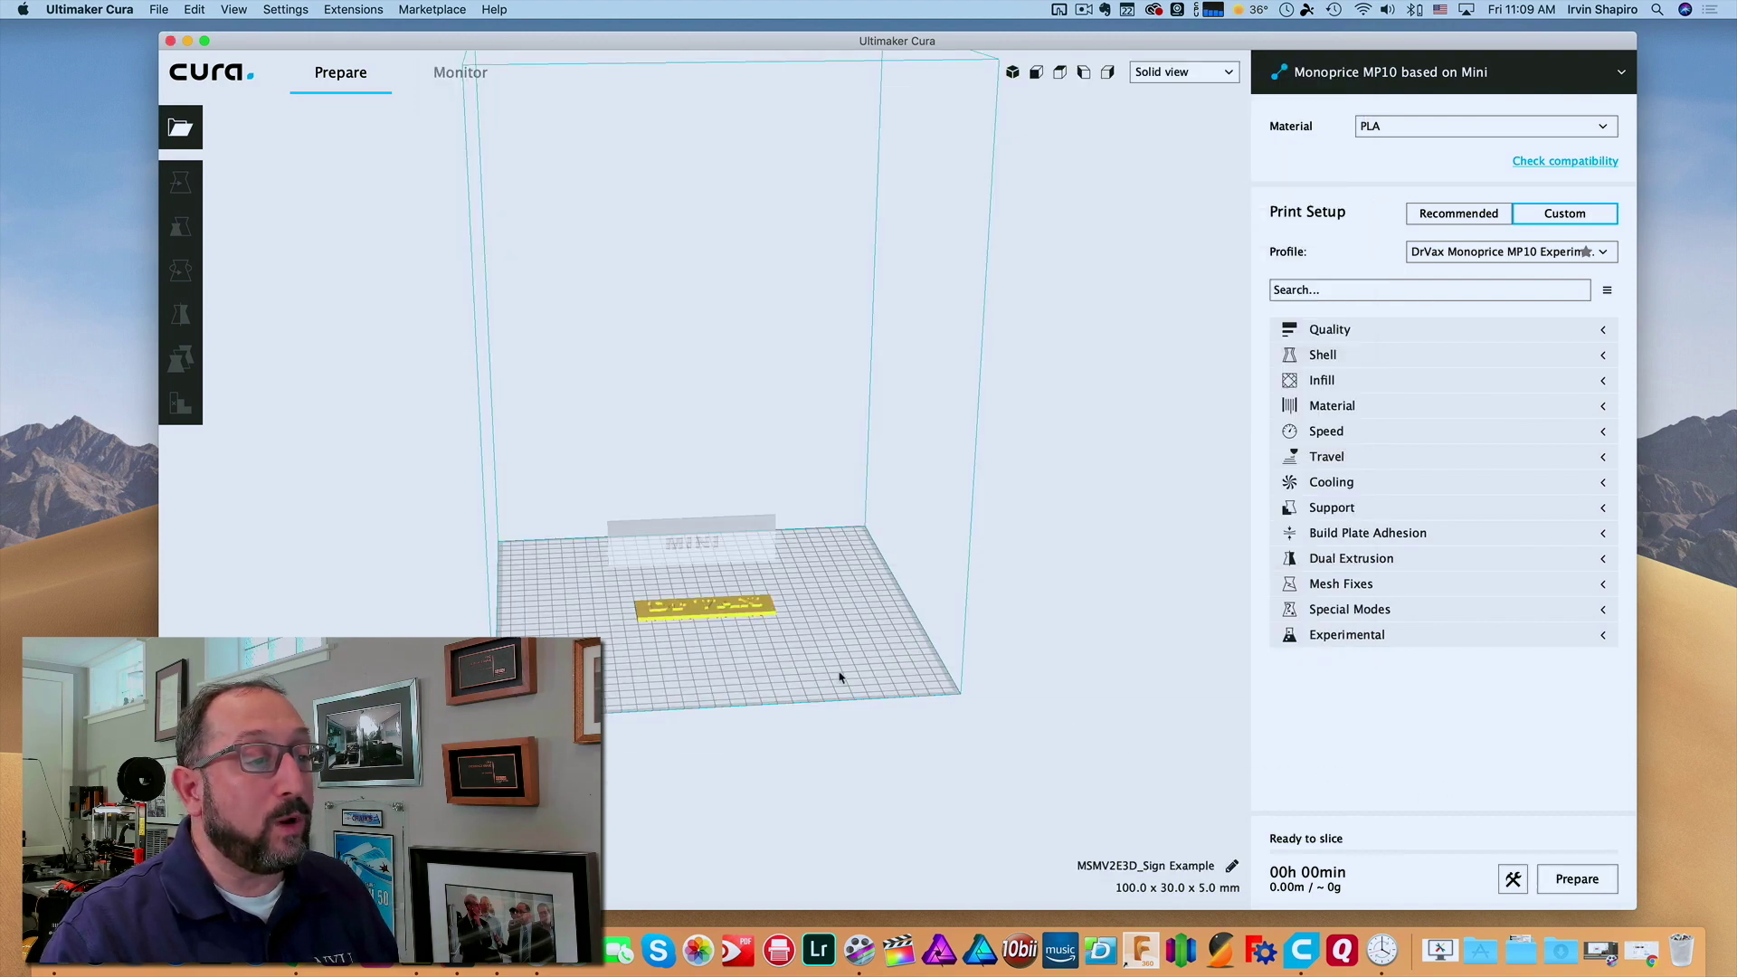
{"action": "scroll", "coordinate": [839, 677], "scroll_direction": "up", "scroll_amount": 6}
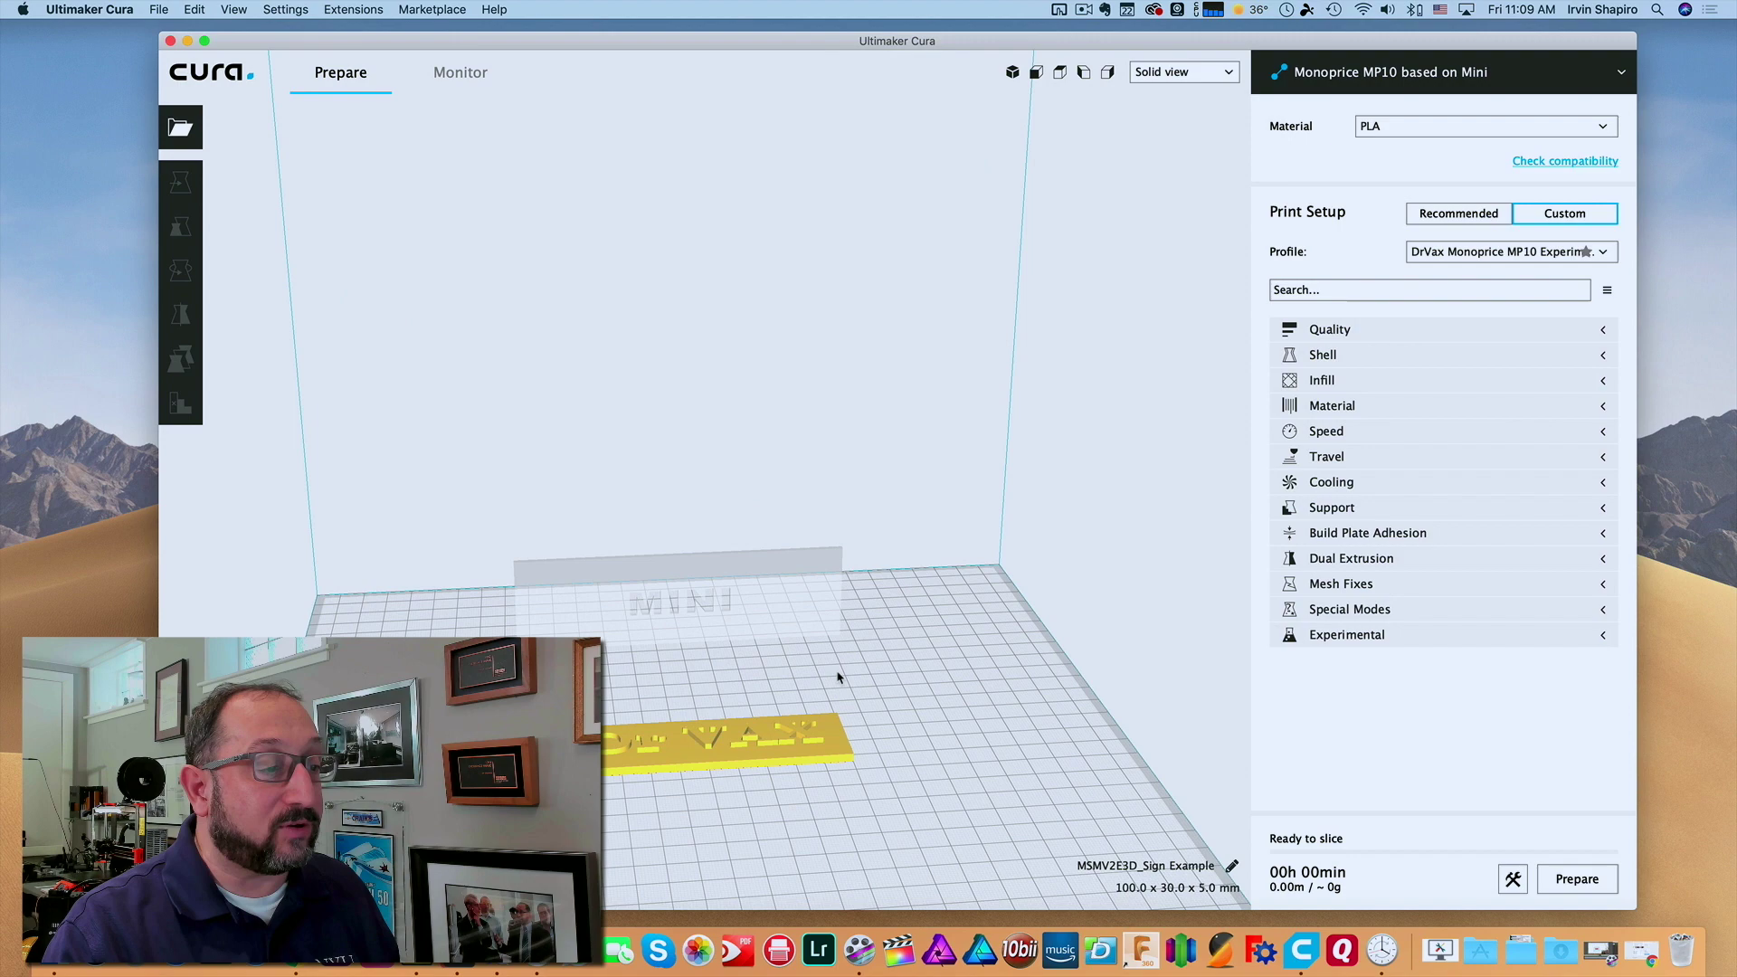
{"action": "middle_click_drag", "start_coordinate": [902, 697], "coordinate": [959, 356]}
{"action": "right_click_drag", "start_coordinate": [953, 356], "coordinate": [935, 386]}
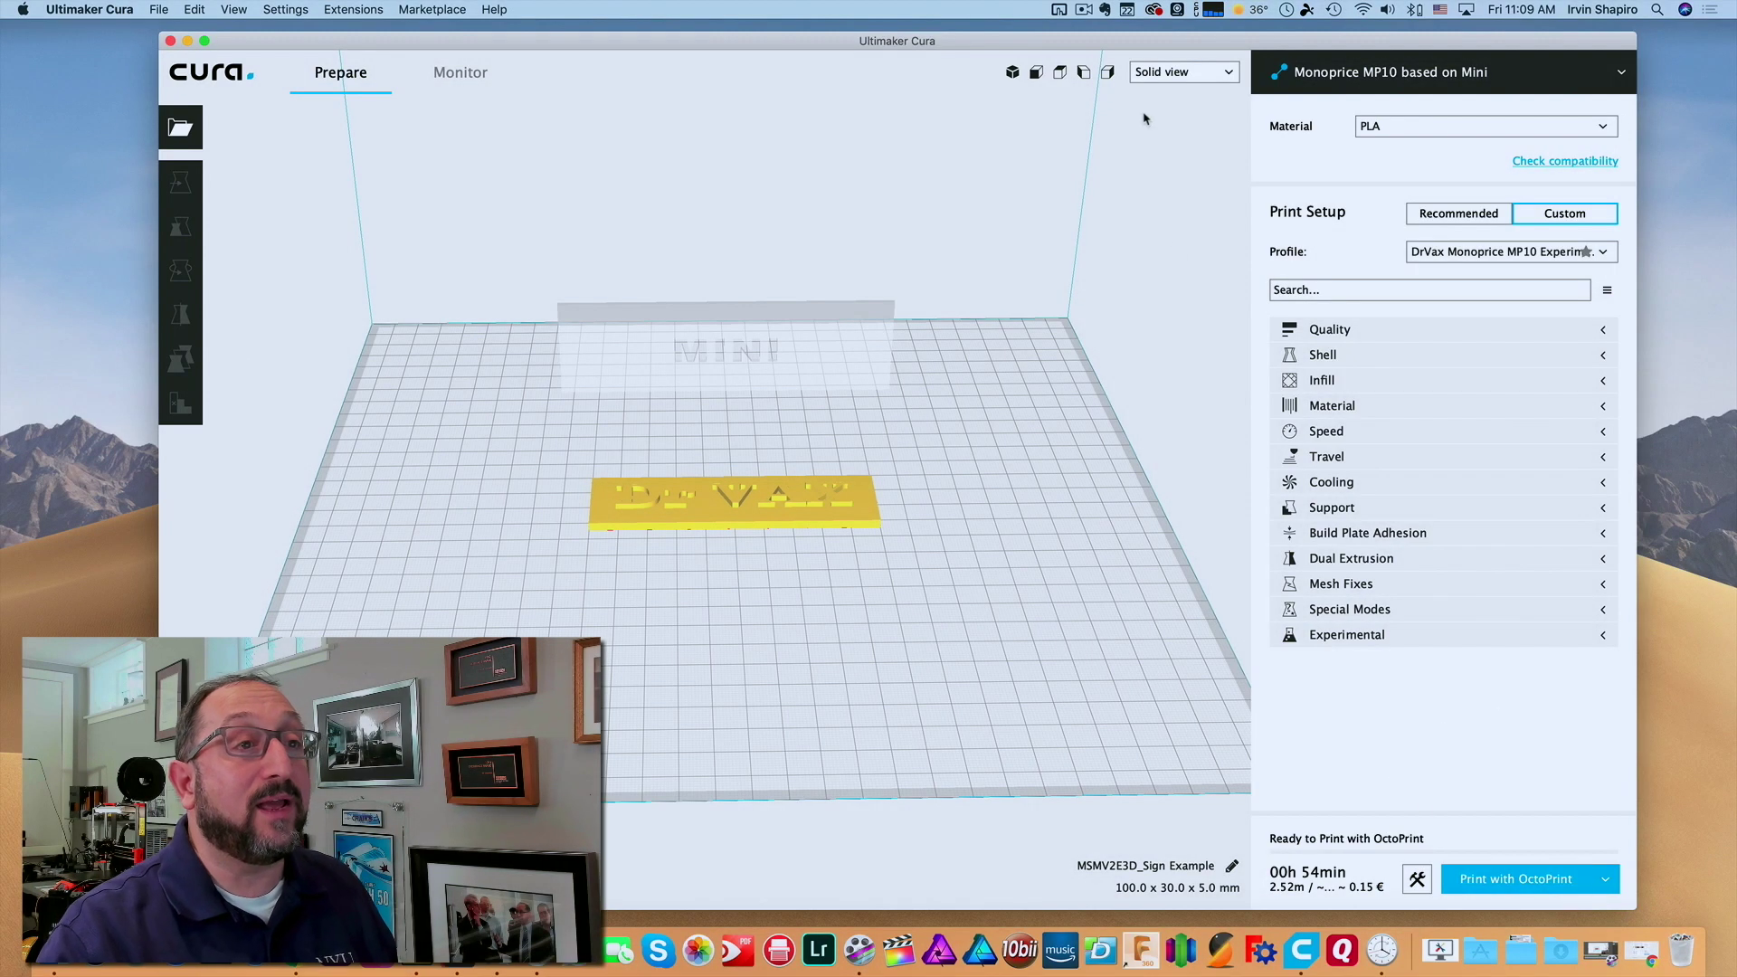
- Switch to Layer view and drag the layer slider to show the lower layers
{"action": "left_click", "coordinate": [1183, 72]}
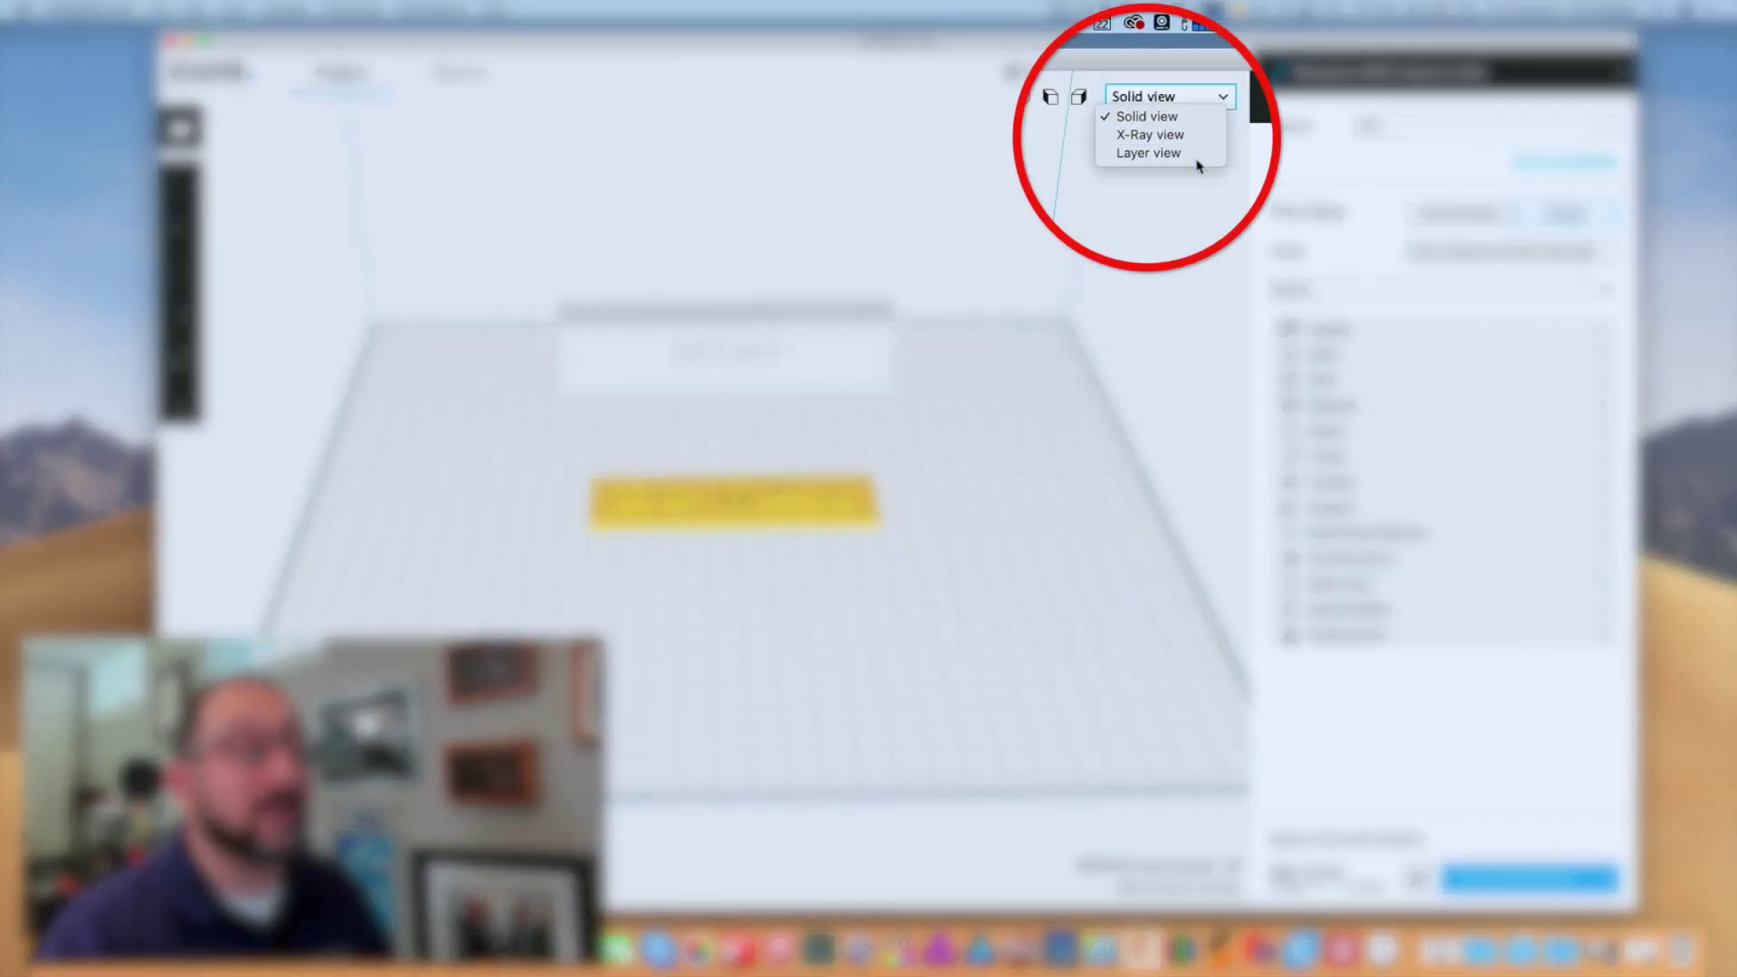
{"action": "left_click", "coordinate": [1195, 159]}
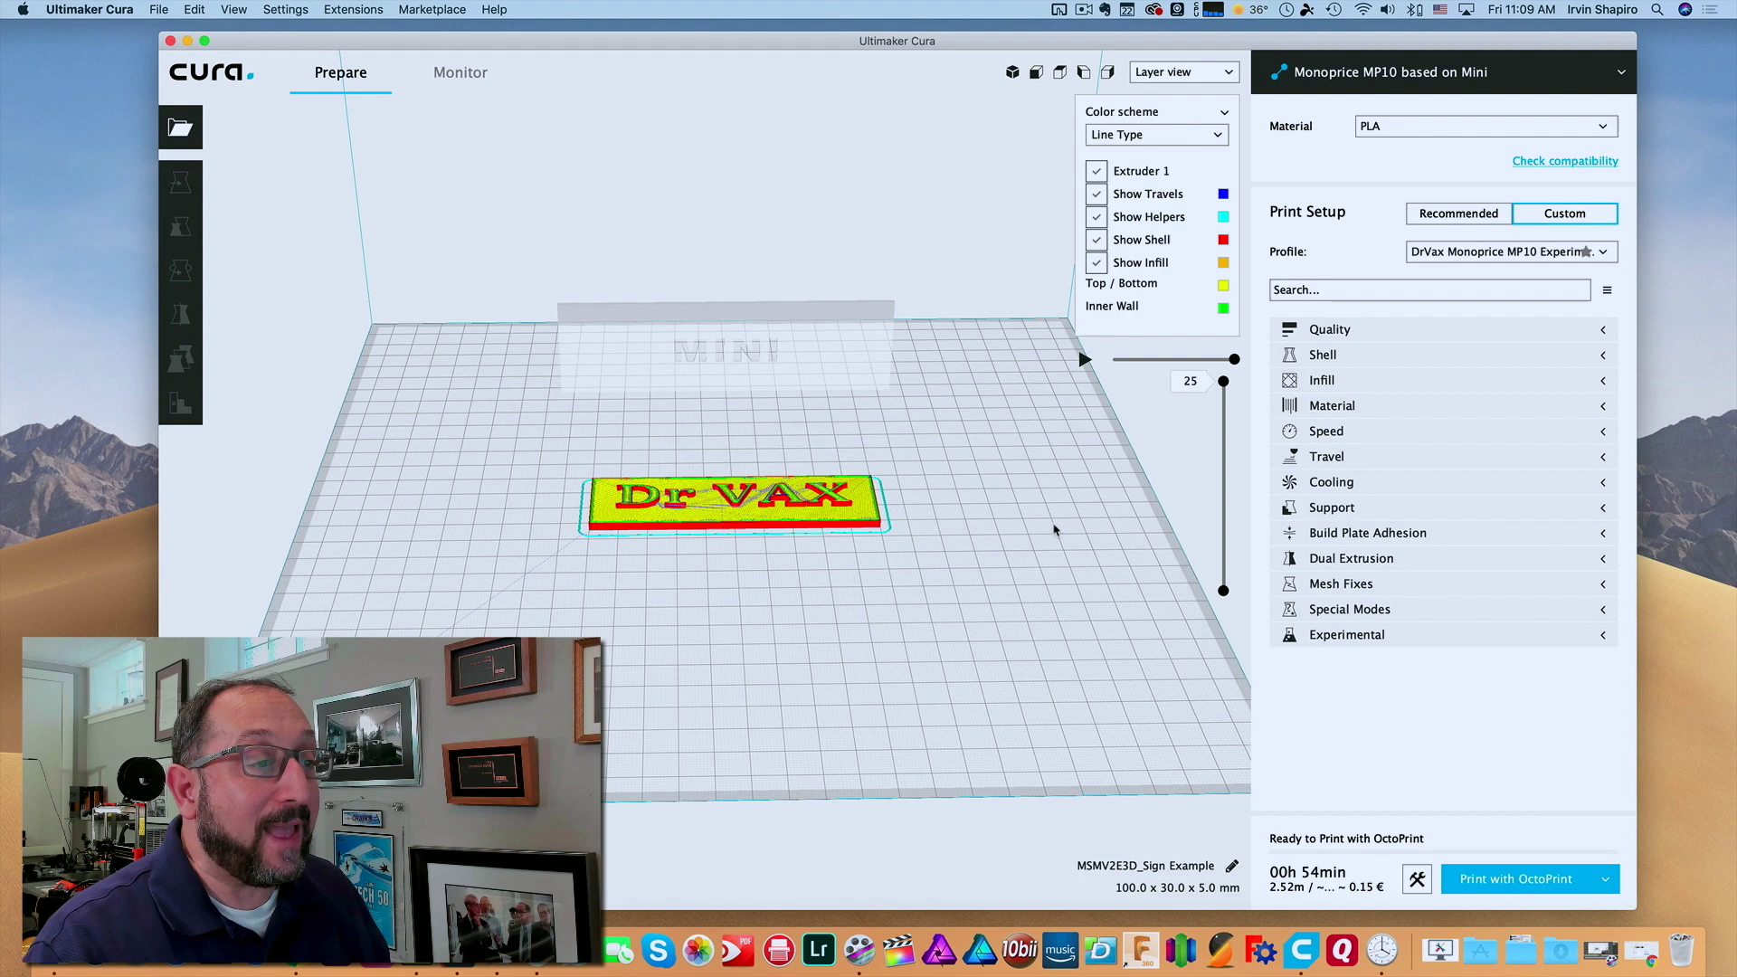
{"action": "scroll", "coordinate": [1055, 530], "scroll_direction": "up", "scroll_amount": 5}
{"action": "scroll", "coordinate": [1055, 530], "scroll_direction": "up", "scroll_amount": 1}
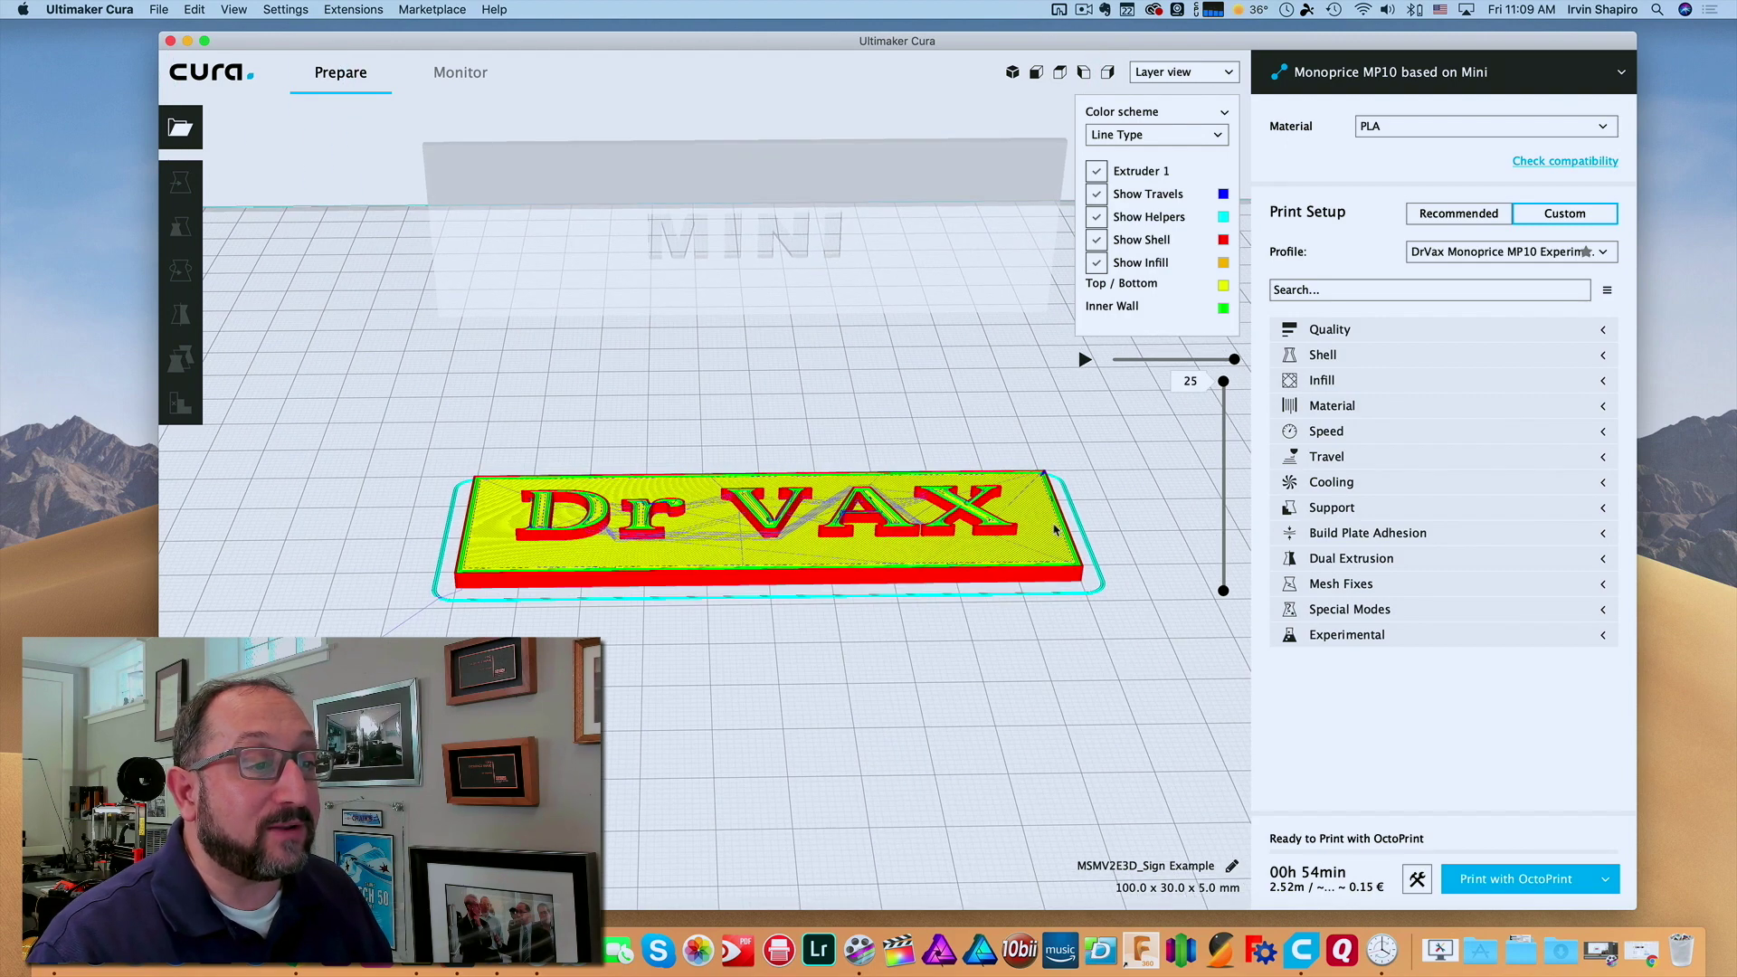
{"action": "left_click_drag", "start_coordinate": [1223, 381], "coordinate": [1225, 471]}
{"action": "key", "text": "Down"}
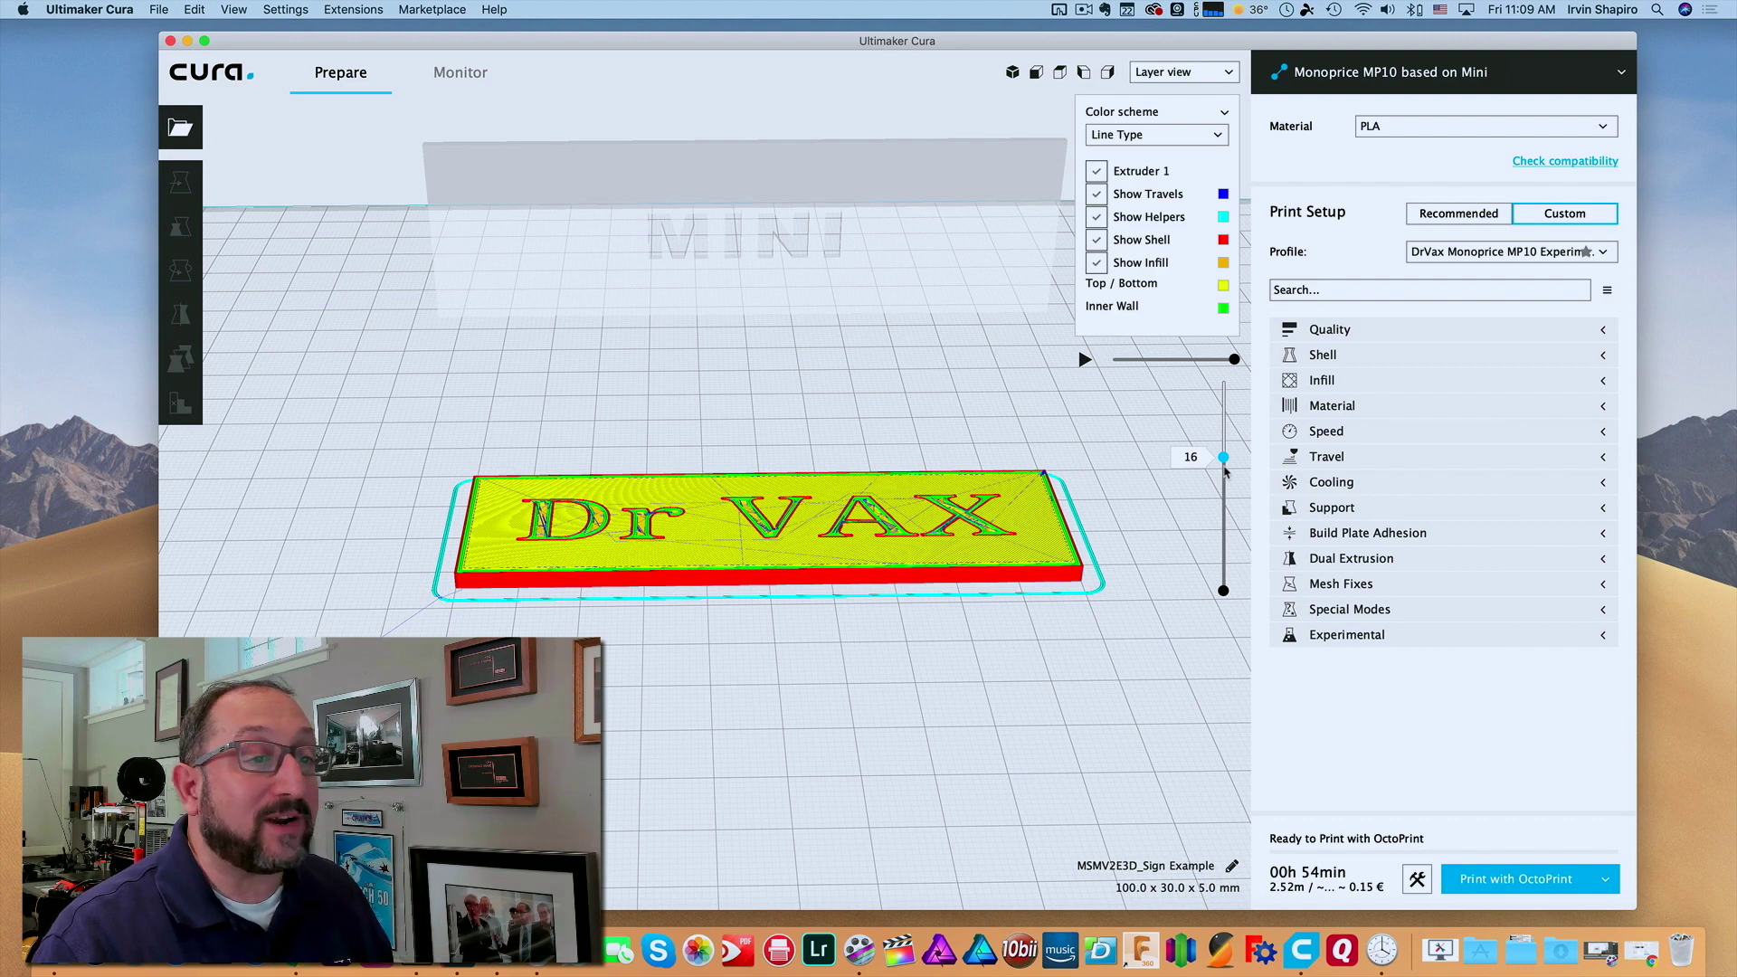
- Simulate the nozzle path on layers 15 and 16 to confirm the lettering starts at 16
{"action": "left_click_drag", "start_coordinate": [1235, 361], "coordinate": [1114, 360]}
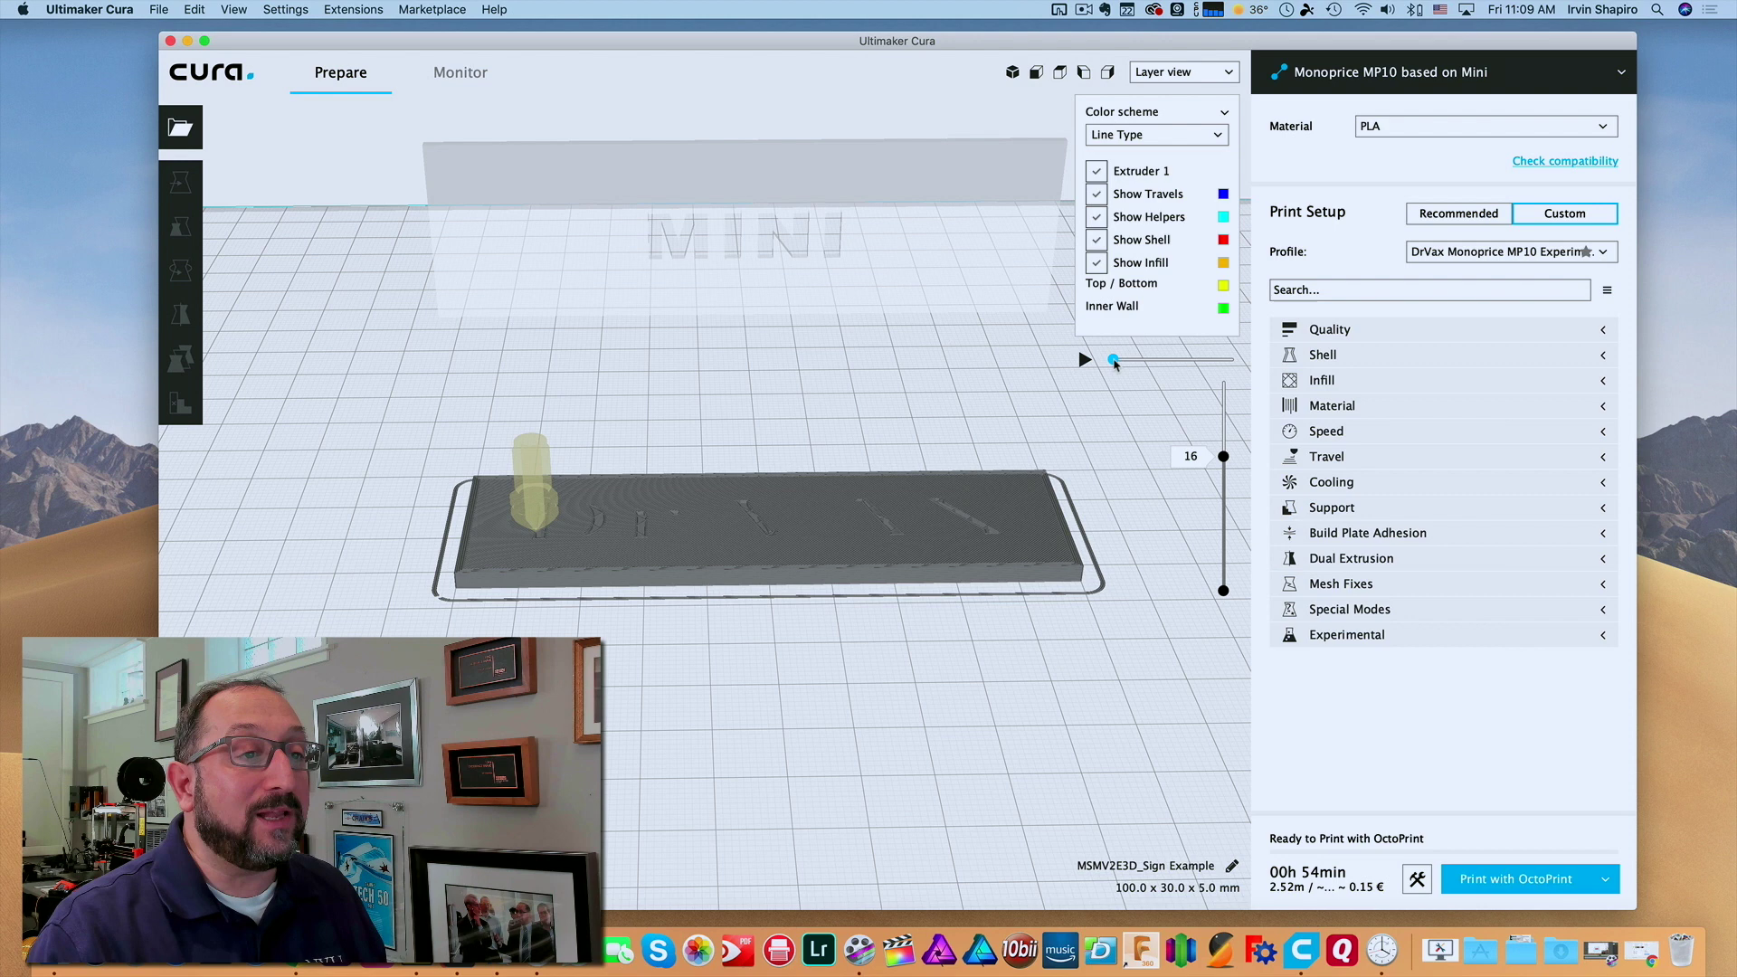
{"action": "left_click_drag", "start_coordinate": [1117, 362], "coordinate": [1246, 359]}
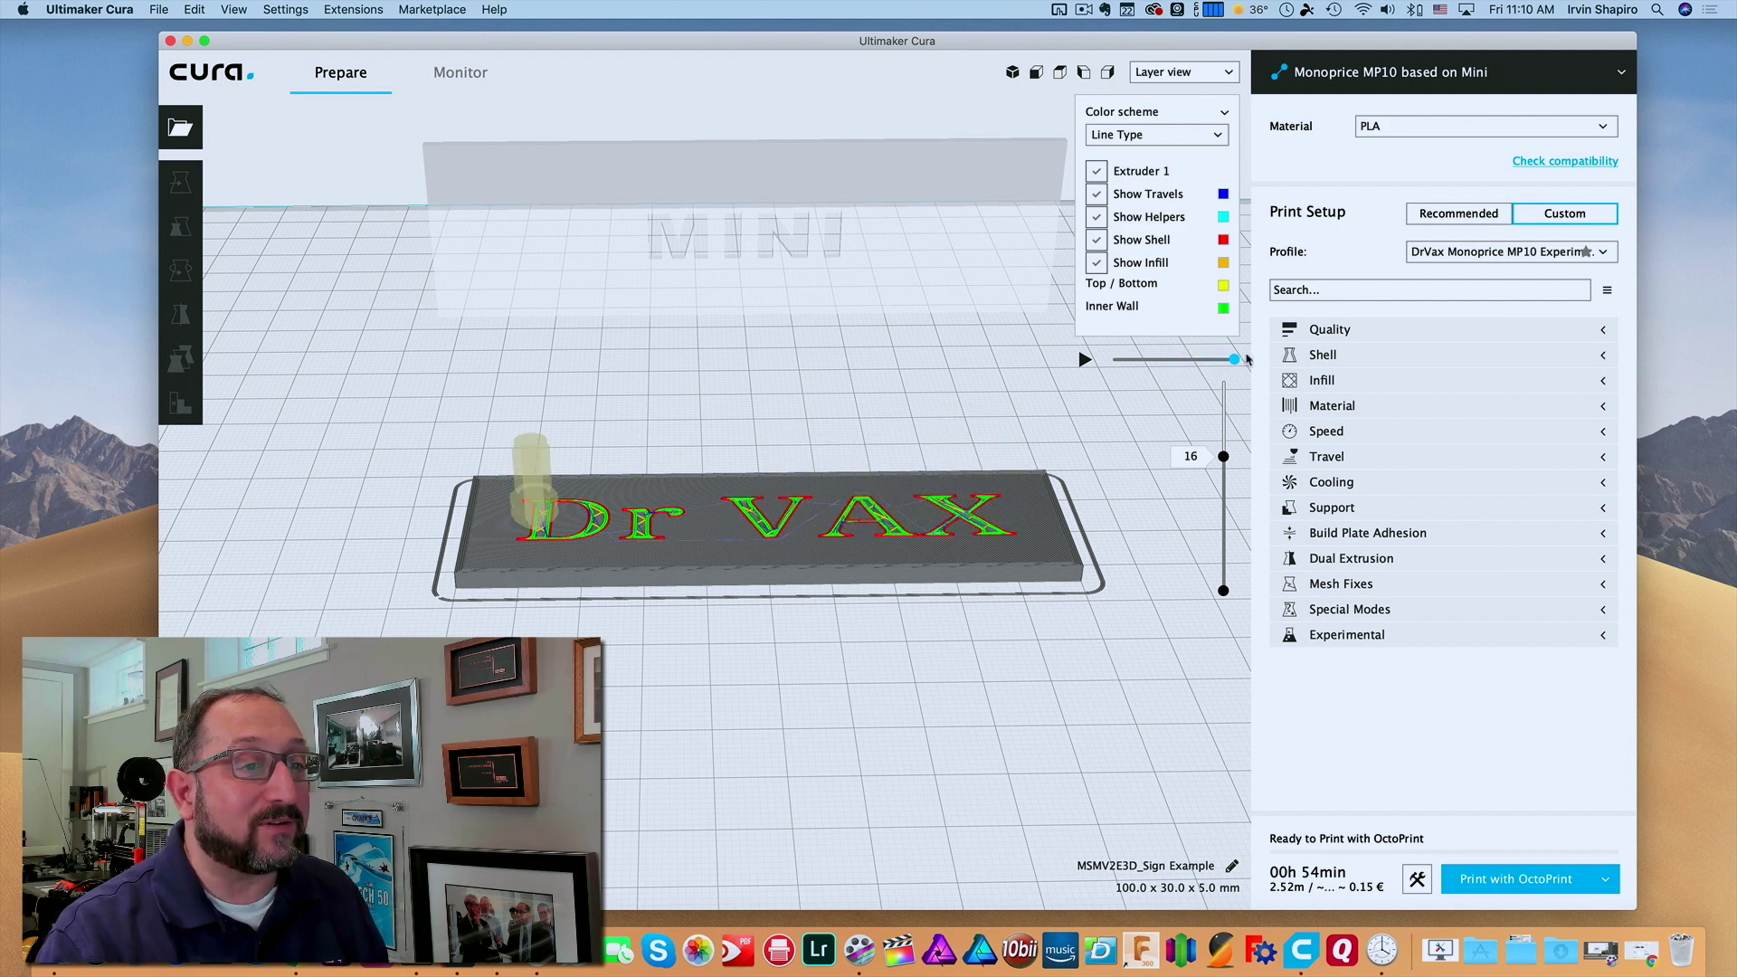
{"action": "left_click", "coordinate": [1223, 457]}
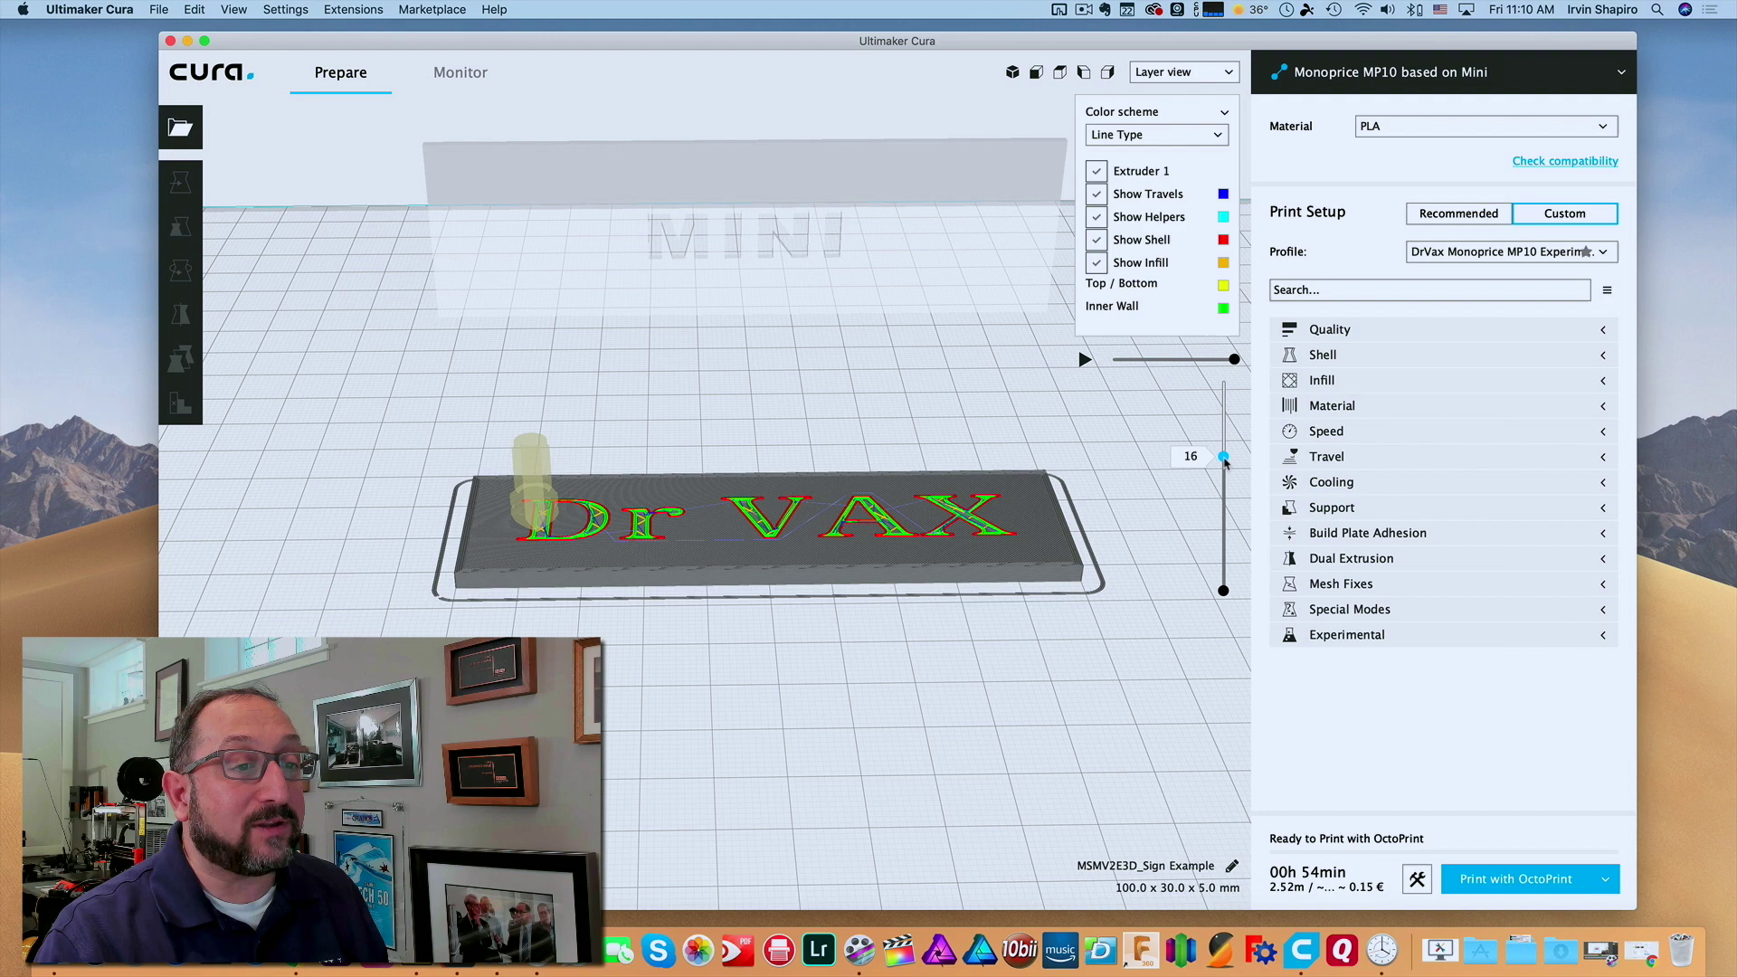
{"action": "key", "text": "Down"}
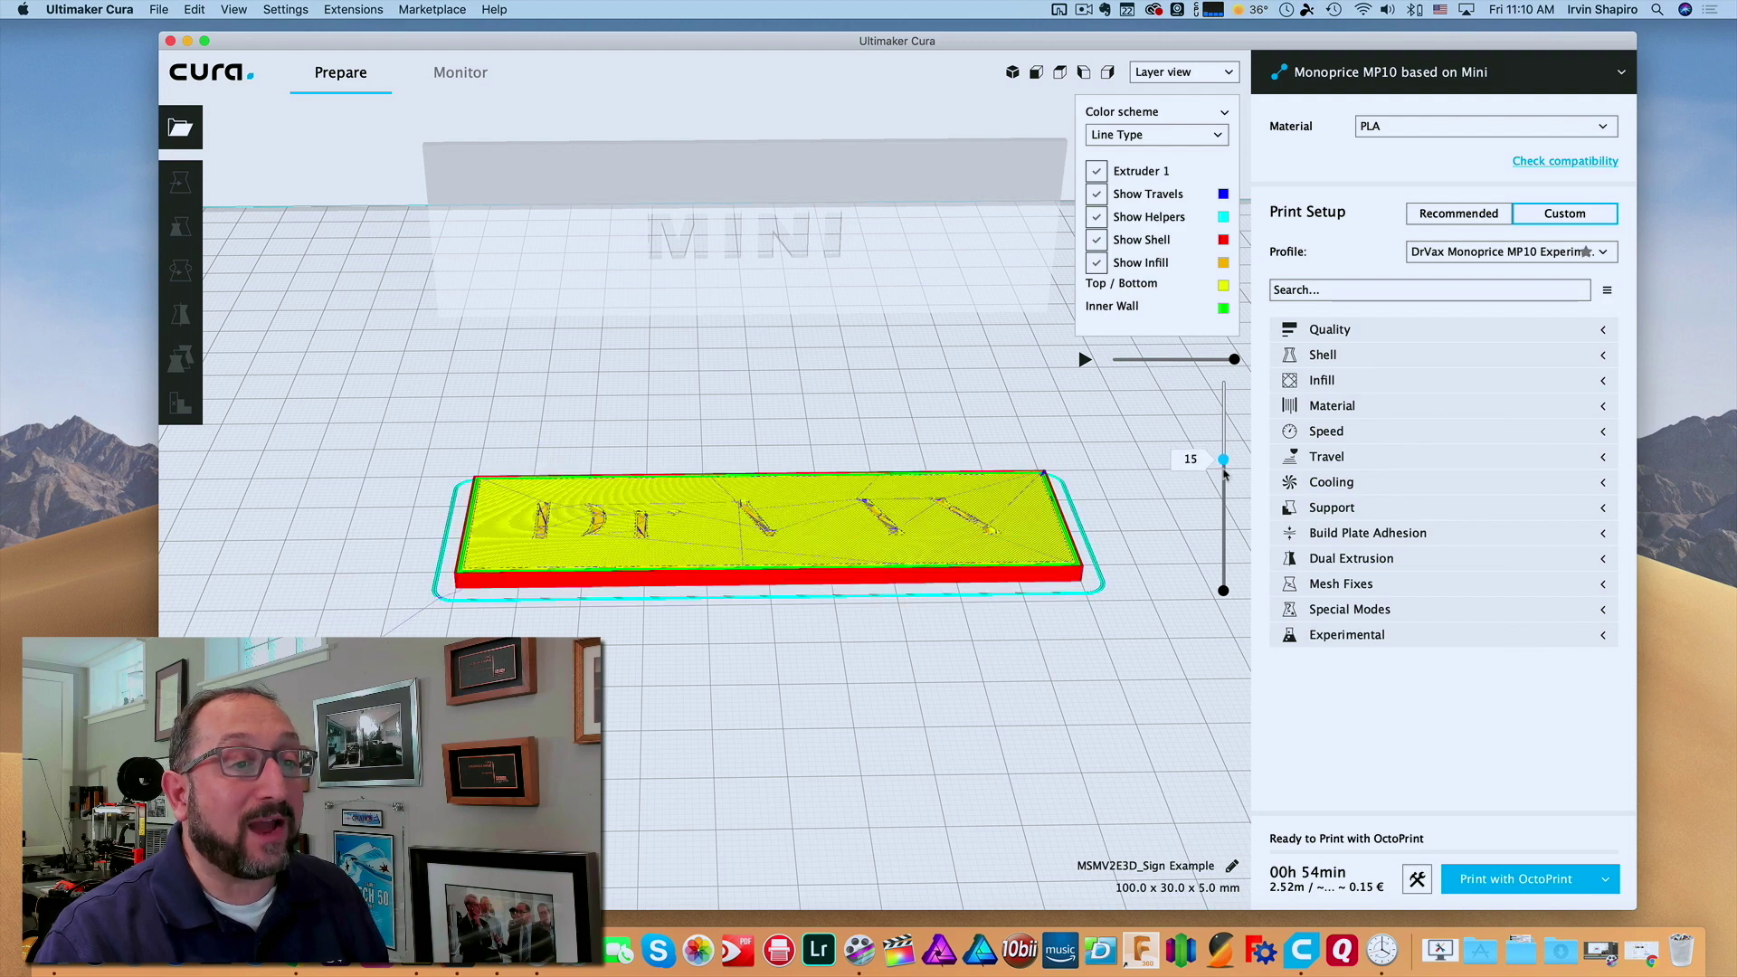
{"action": "left_click", "coordinate": [1085, 359]}
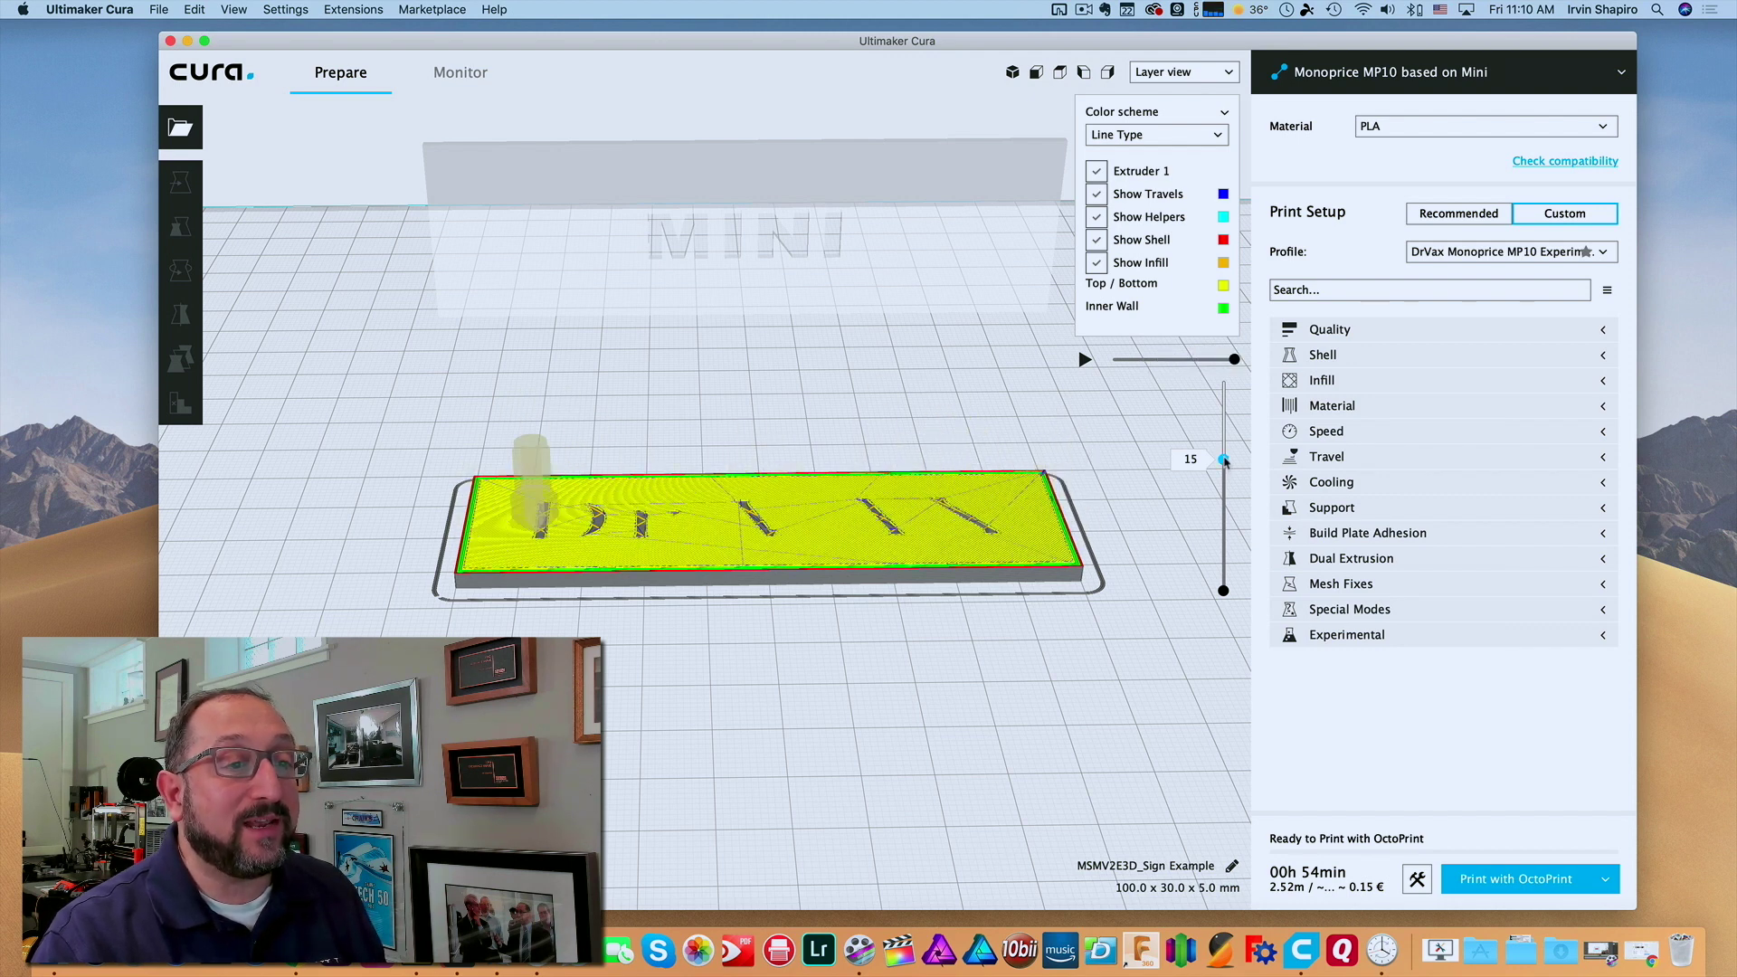
{"action": "key", "text": "Up"}
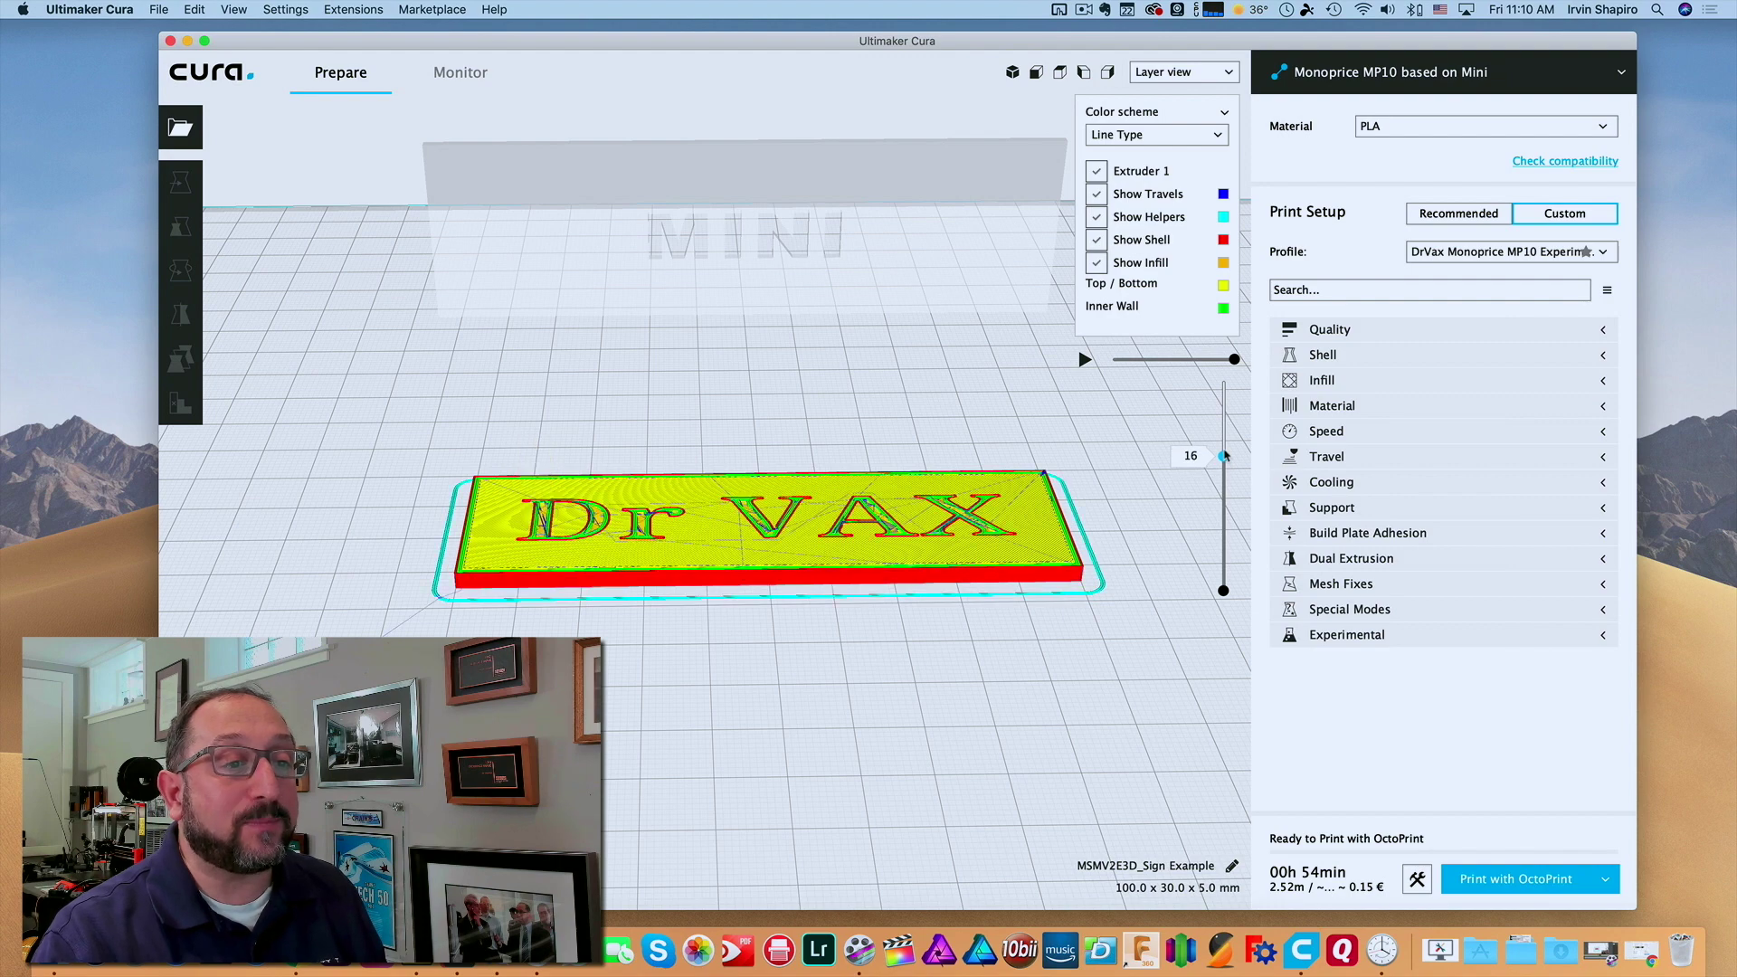
{"action": "mouse_move", "coordinate": [1234, 359]}
{"action": "left_mouse_down"}
{"action": "mouse_move", "coordinate": [1109, 364]}
{"action": "mouse_move", "coordinate": [1096, 380]}
{"action": "mouse_move", "coordinate": [1235, 362]}
{"action": "left_mouse_up"}
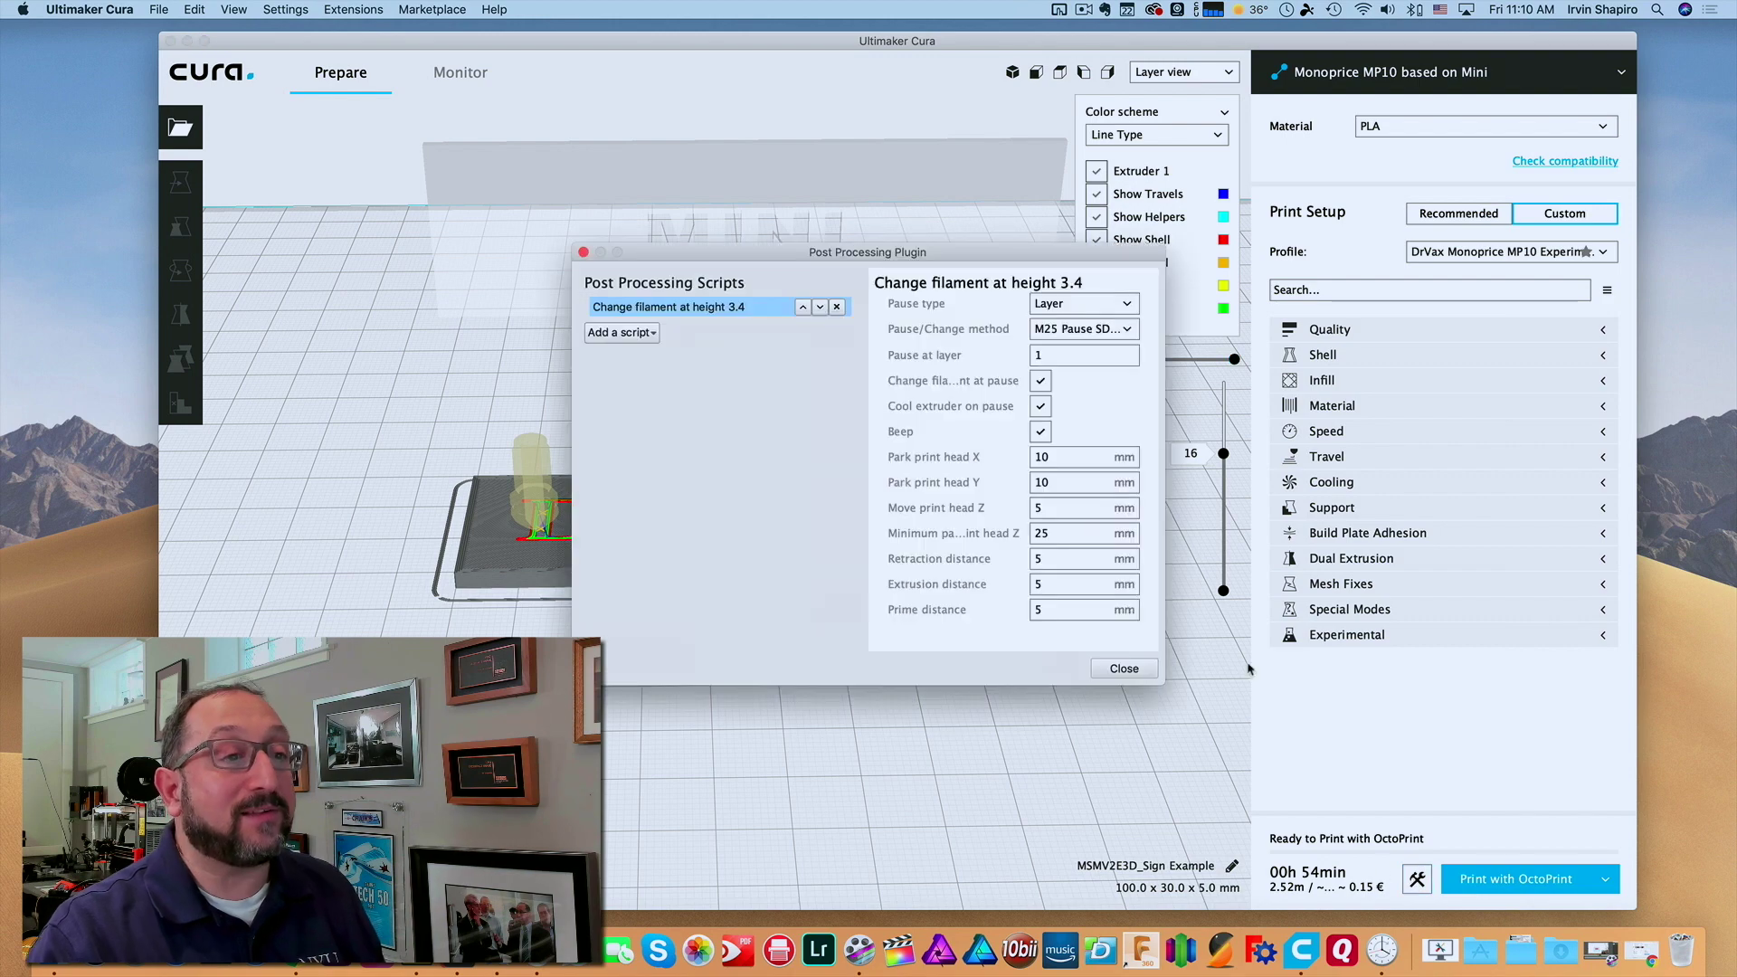
- Set Pause at layer to 16 and turn off Change filament at pause and Cool extruder on pause
{"action": "mouse_move", "coordinate": [1012, 302]}
{"action": "key", "text": "super+a"}
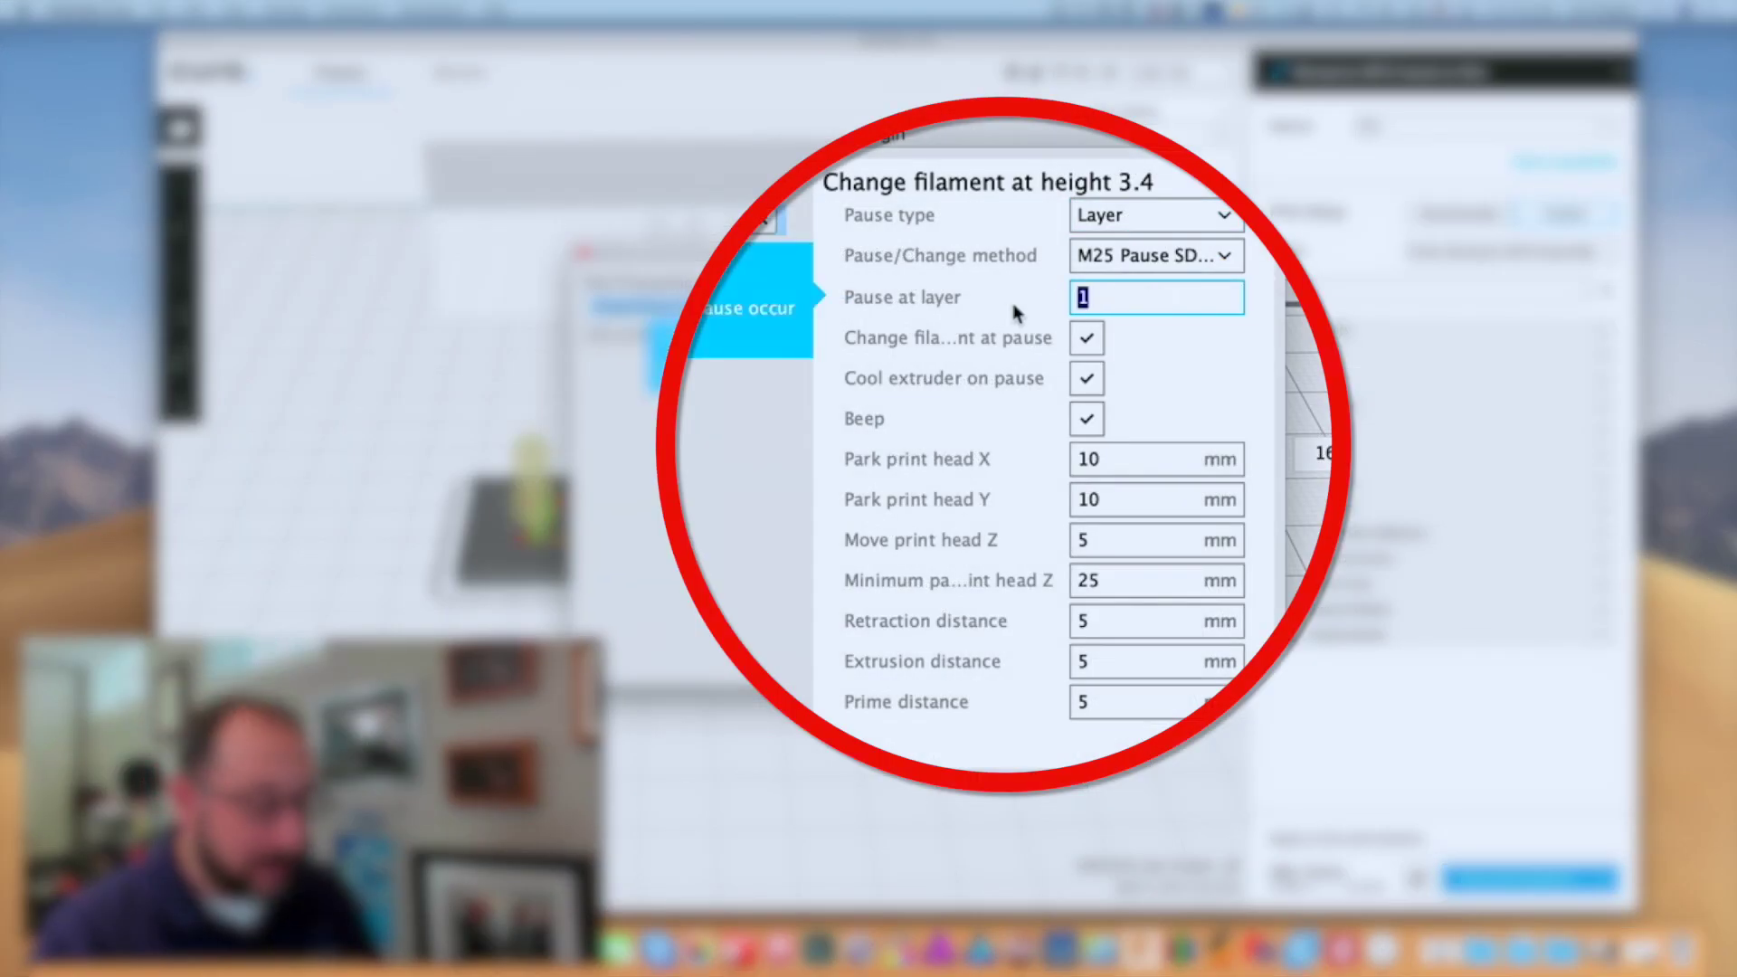
{"action": "type", "text": "16"}
{"action": "left_click", "coordinate": [1089, 339]}
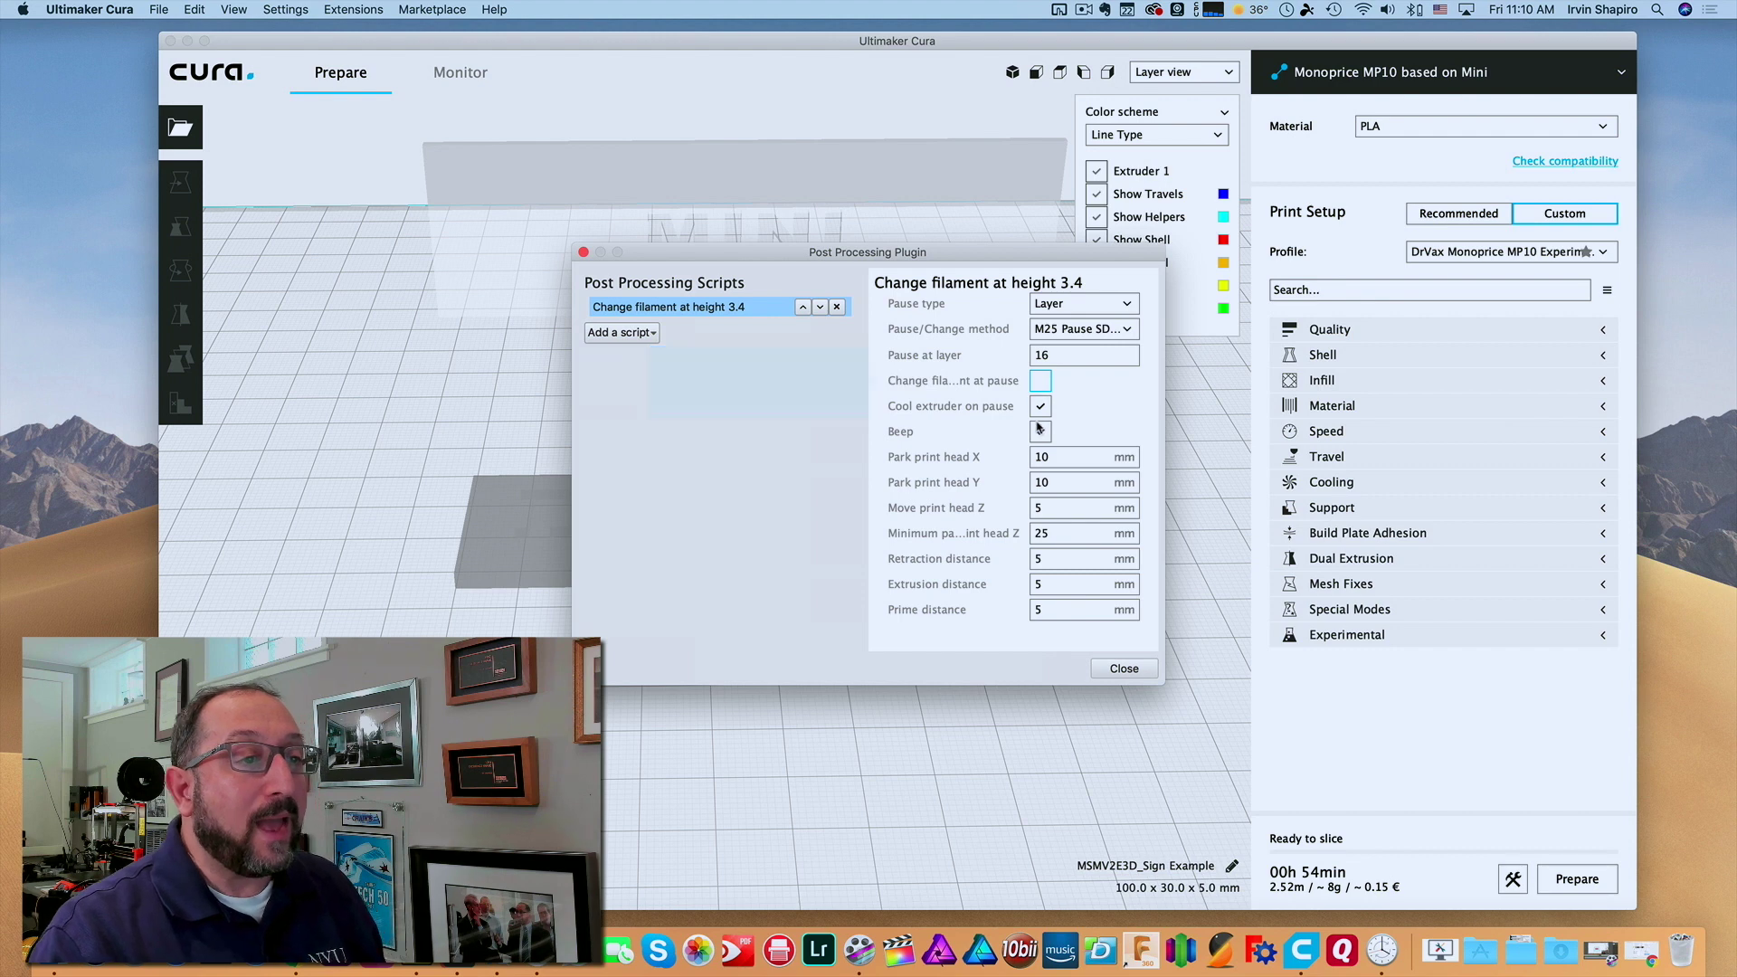
{"action": "left_click", "coordinate": [1040, 408]}
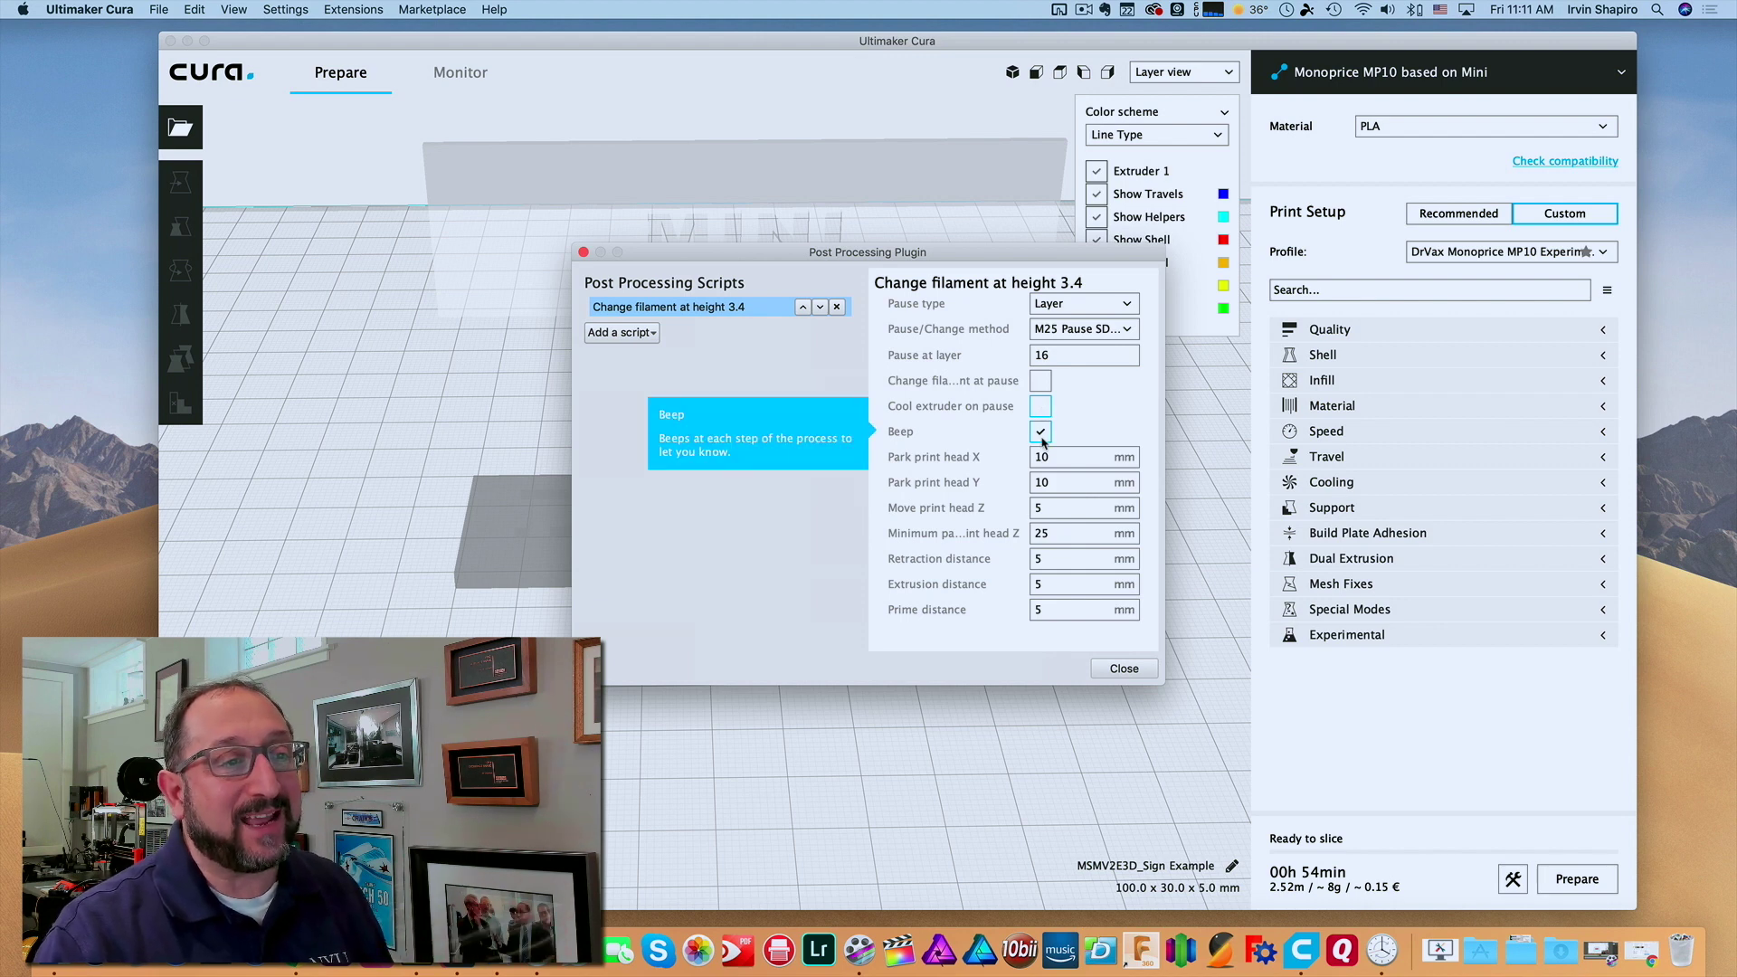
{"action": "left_click", "coordinate": [1124, 668]}
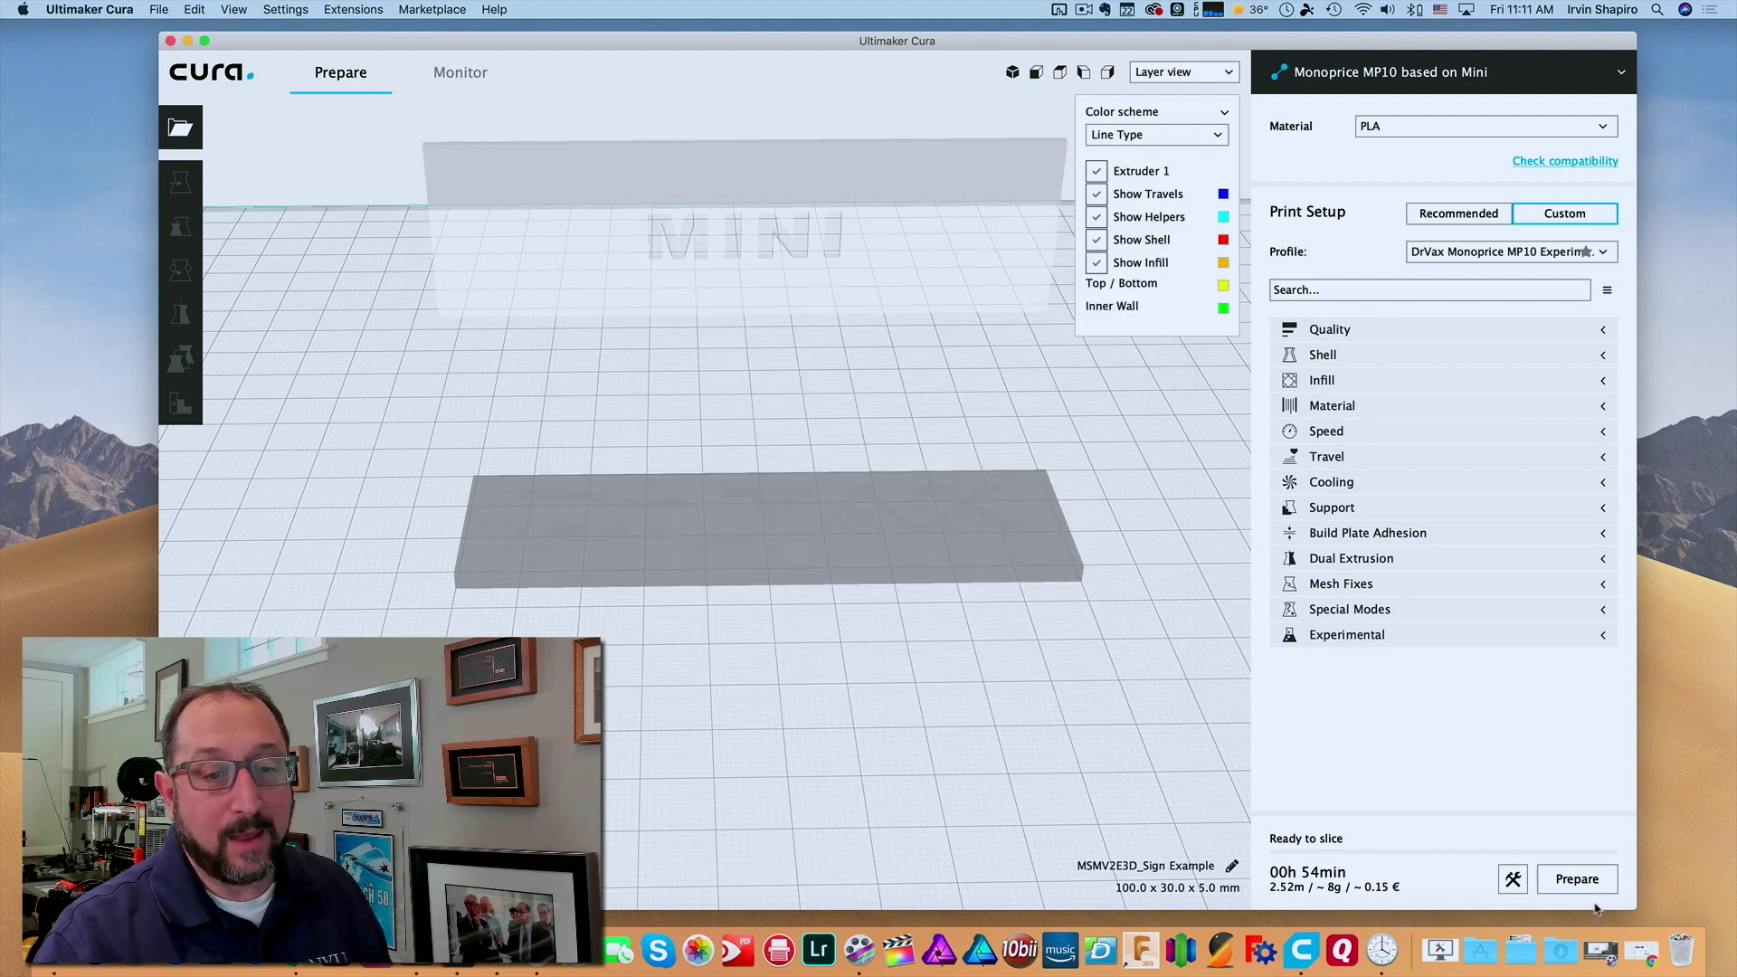
- Reslice the sign with the pause script and pick Save to File as the output destination
{"action": "left_click", "coordinate": [1576, 879]}
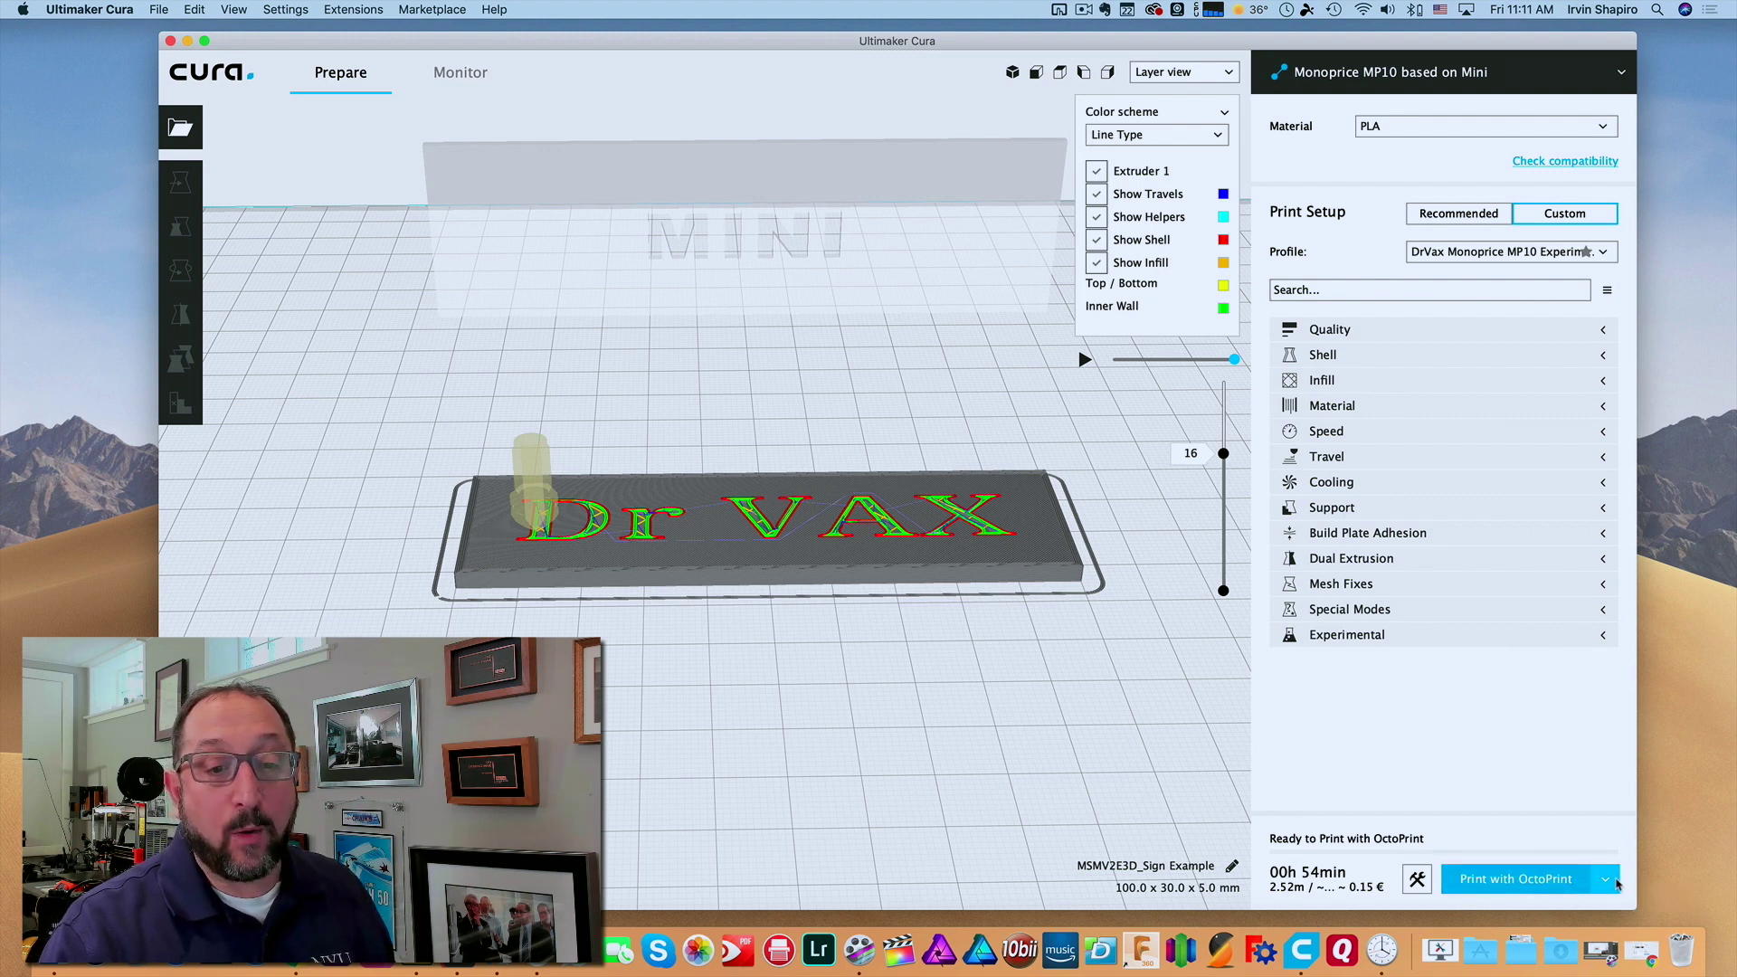
{"action": "left_click", "coordinate": [1608, 879]}
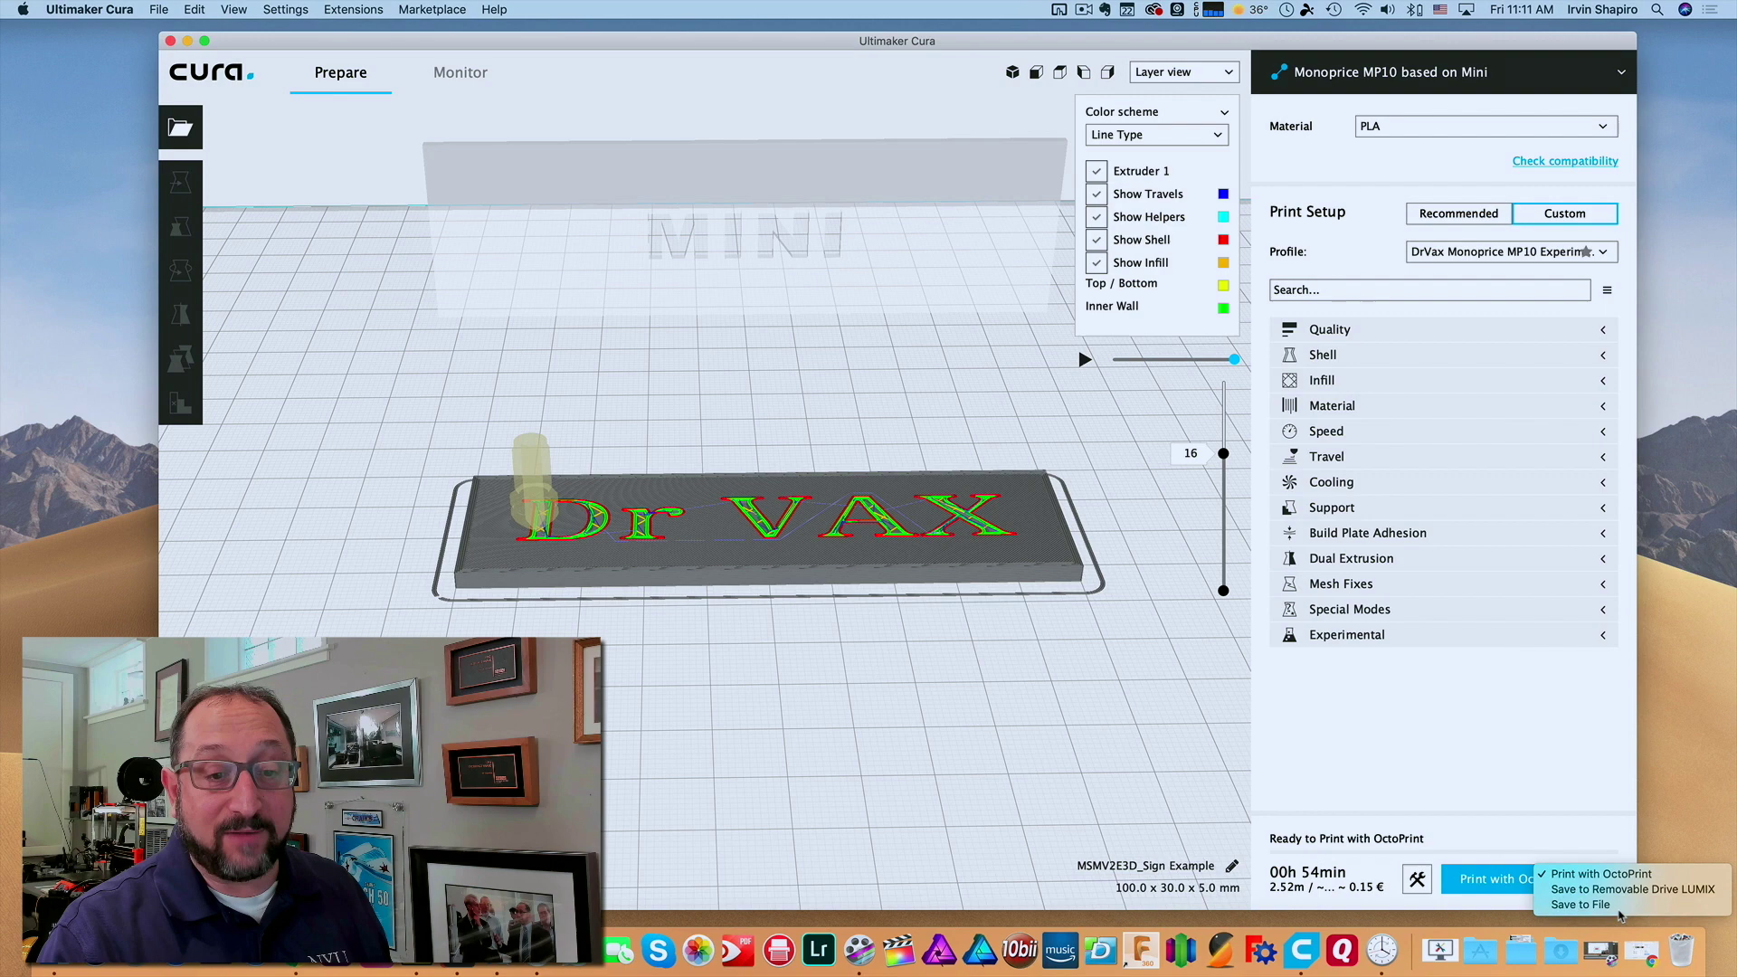
{"action": "left_click", "coordinate": [1587, 904]}
{"action": "left_click", "coordinate": [1601, 881]}
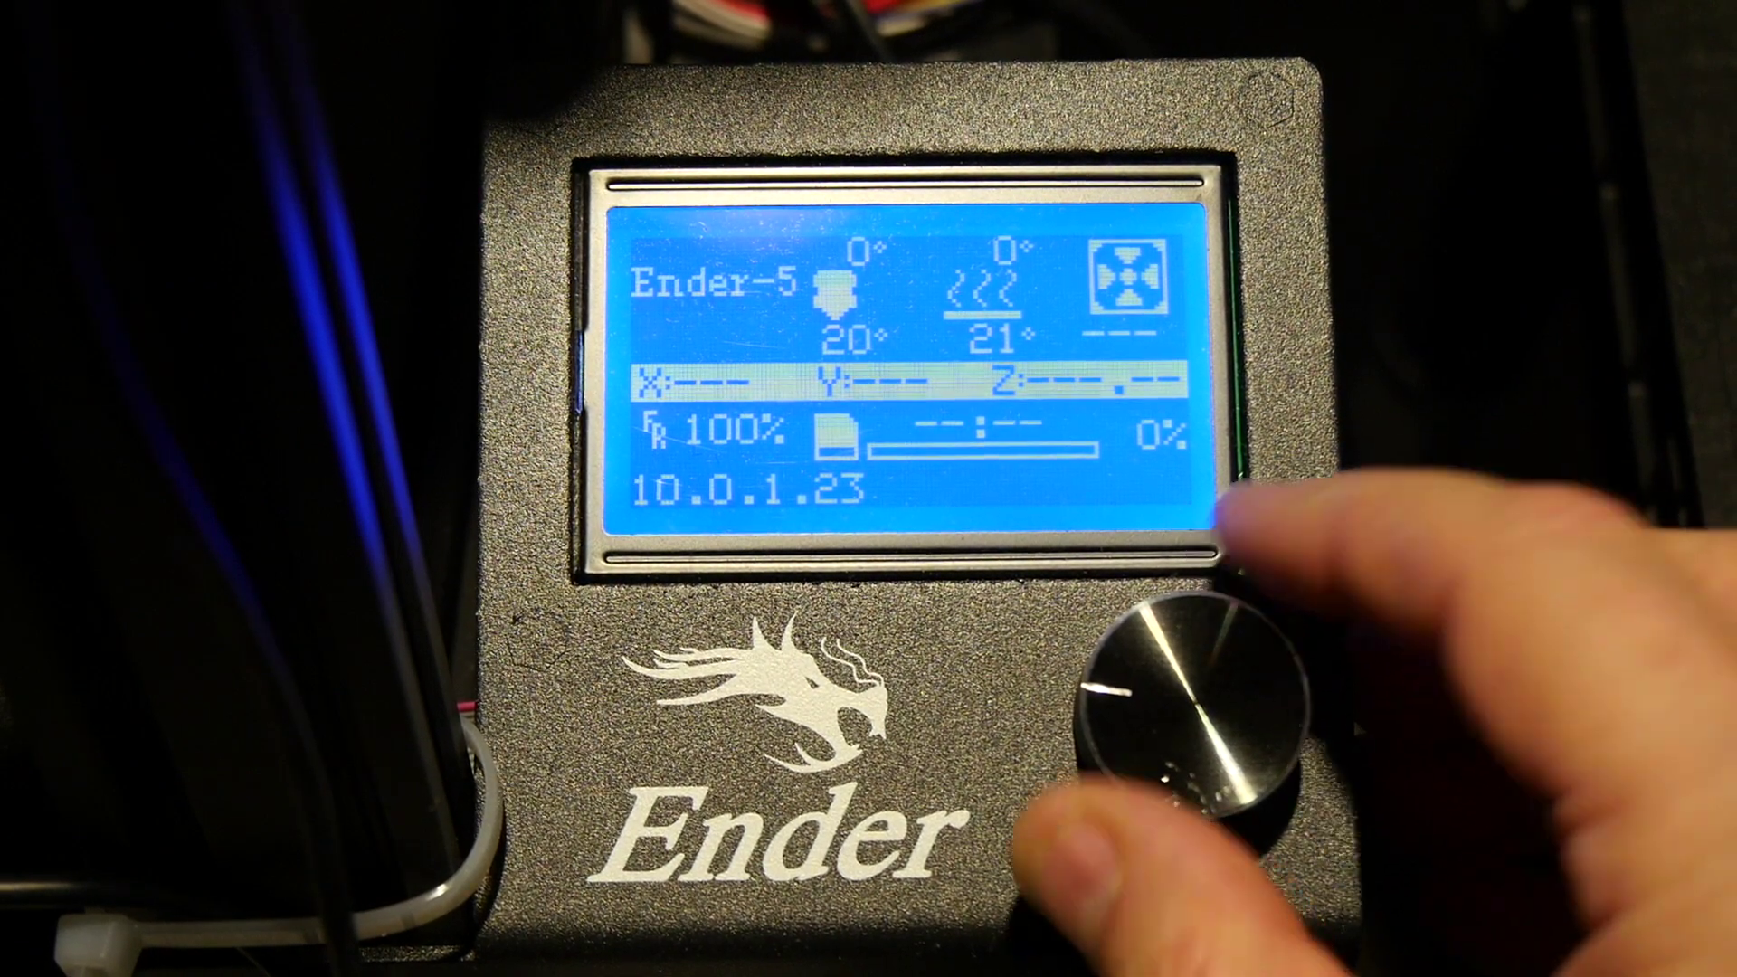
- Start printing the chosen file from the printer's Print from SD menu
{"action": "key", "text": "Return"}
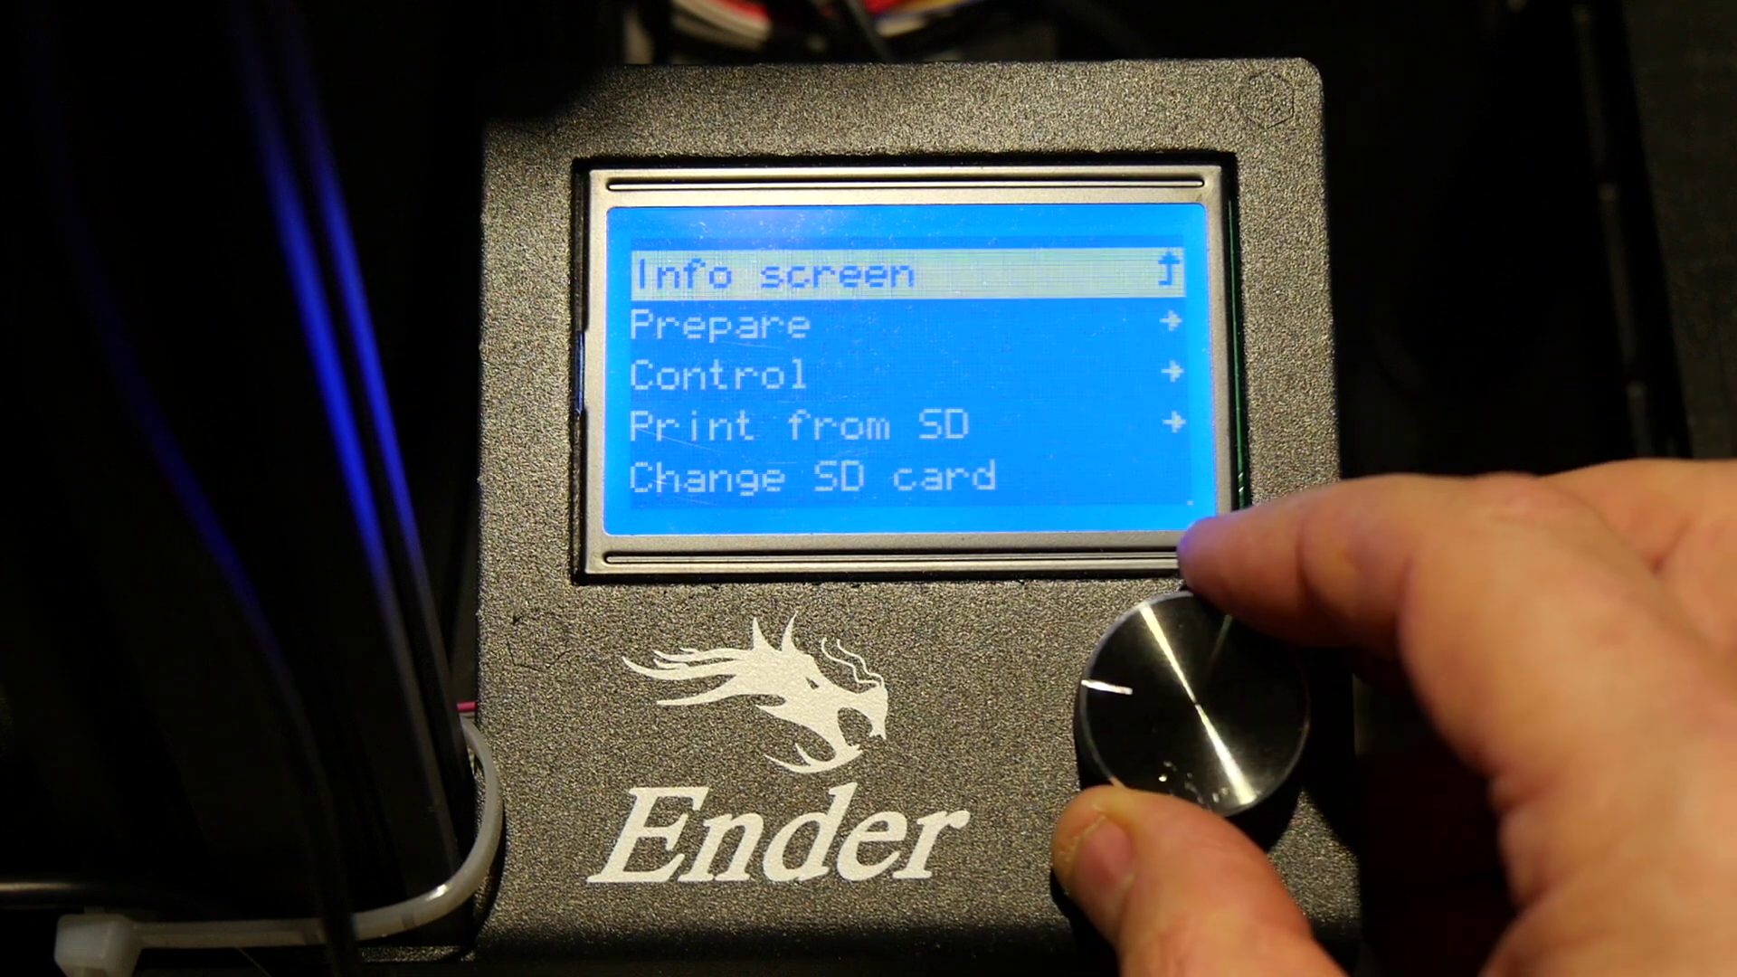
{"action": "scroll", "coordinate": [905, 371], "scroll_direction": "down", "scroll_amount": 2}
{"action": "scroll", "coordinate": [904, 398], "scroll_direction": "down", "scroll_amount": 1}
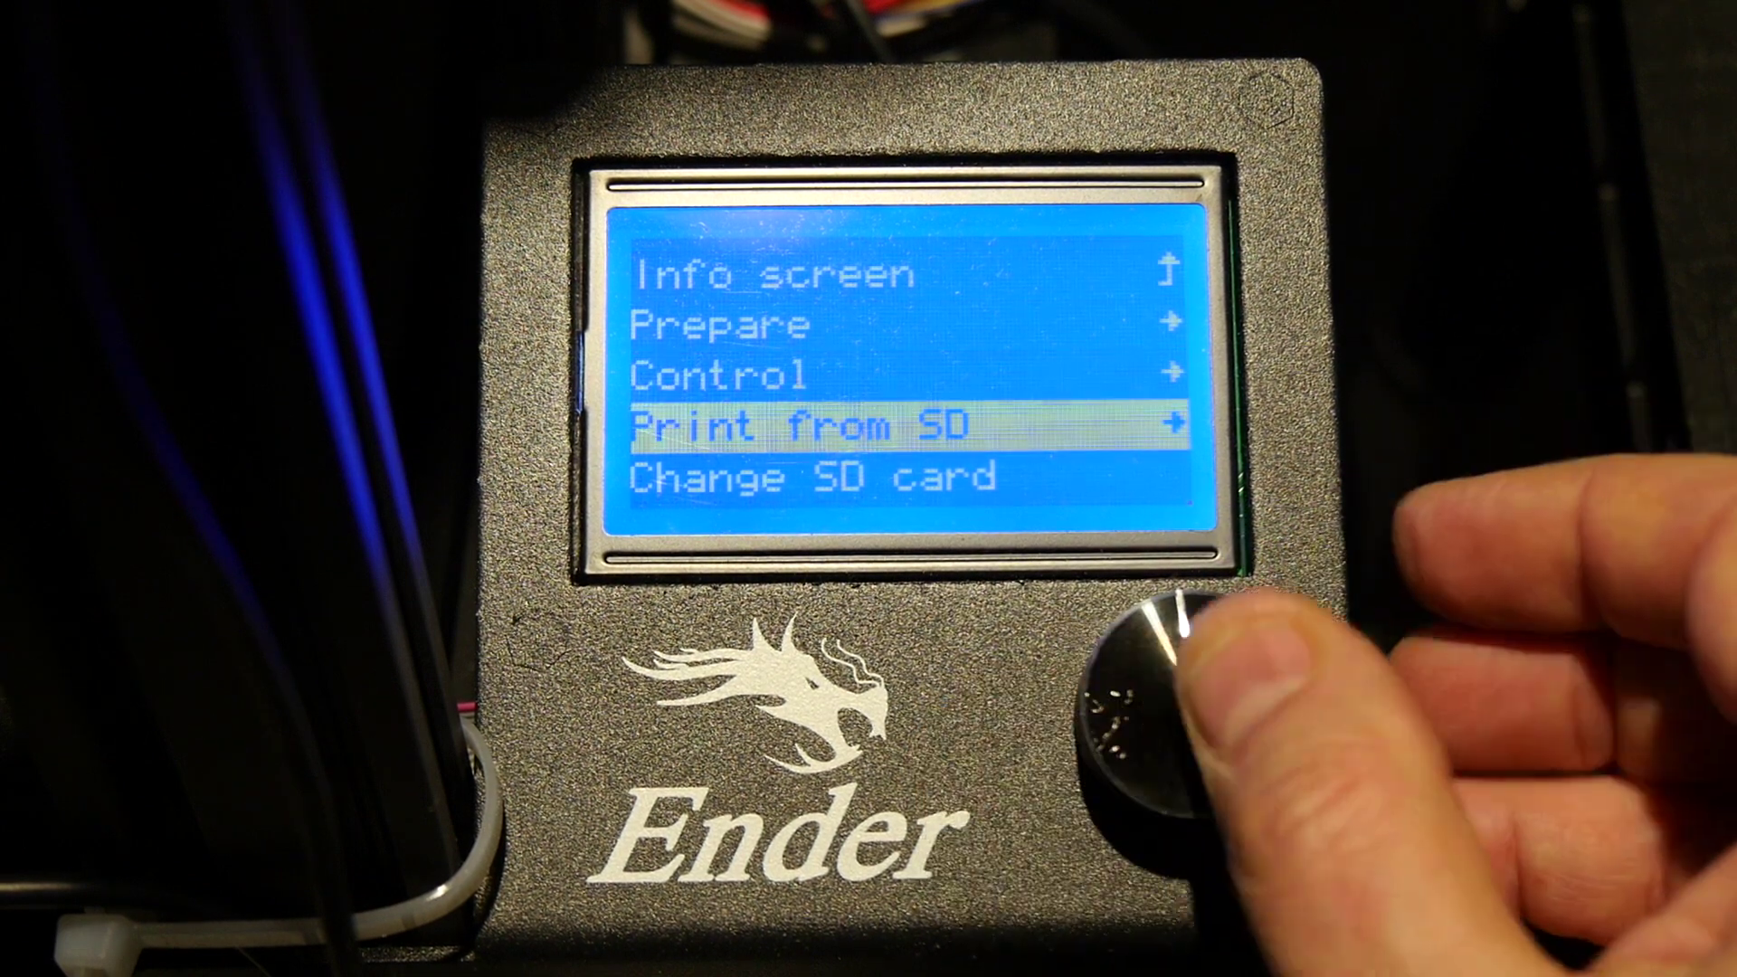
{"action": "key", "text": "Return"}
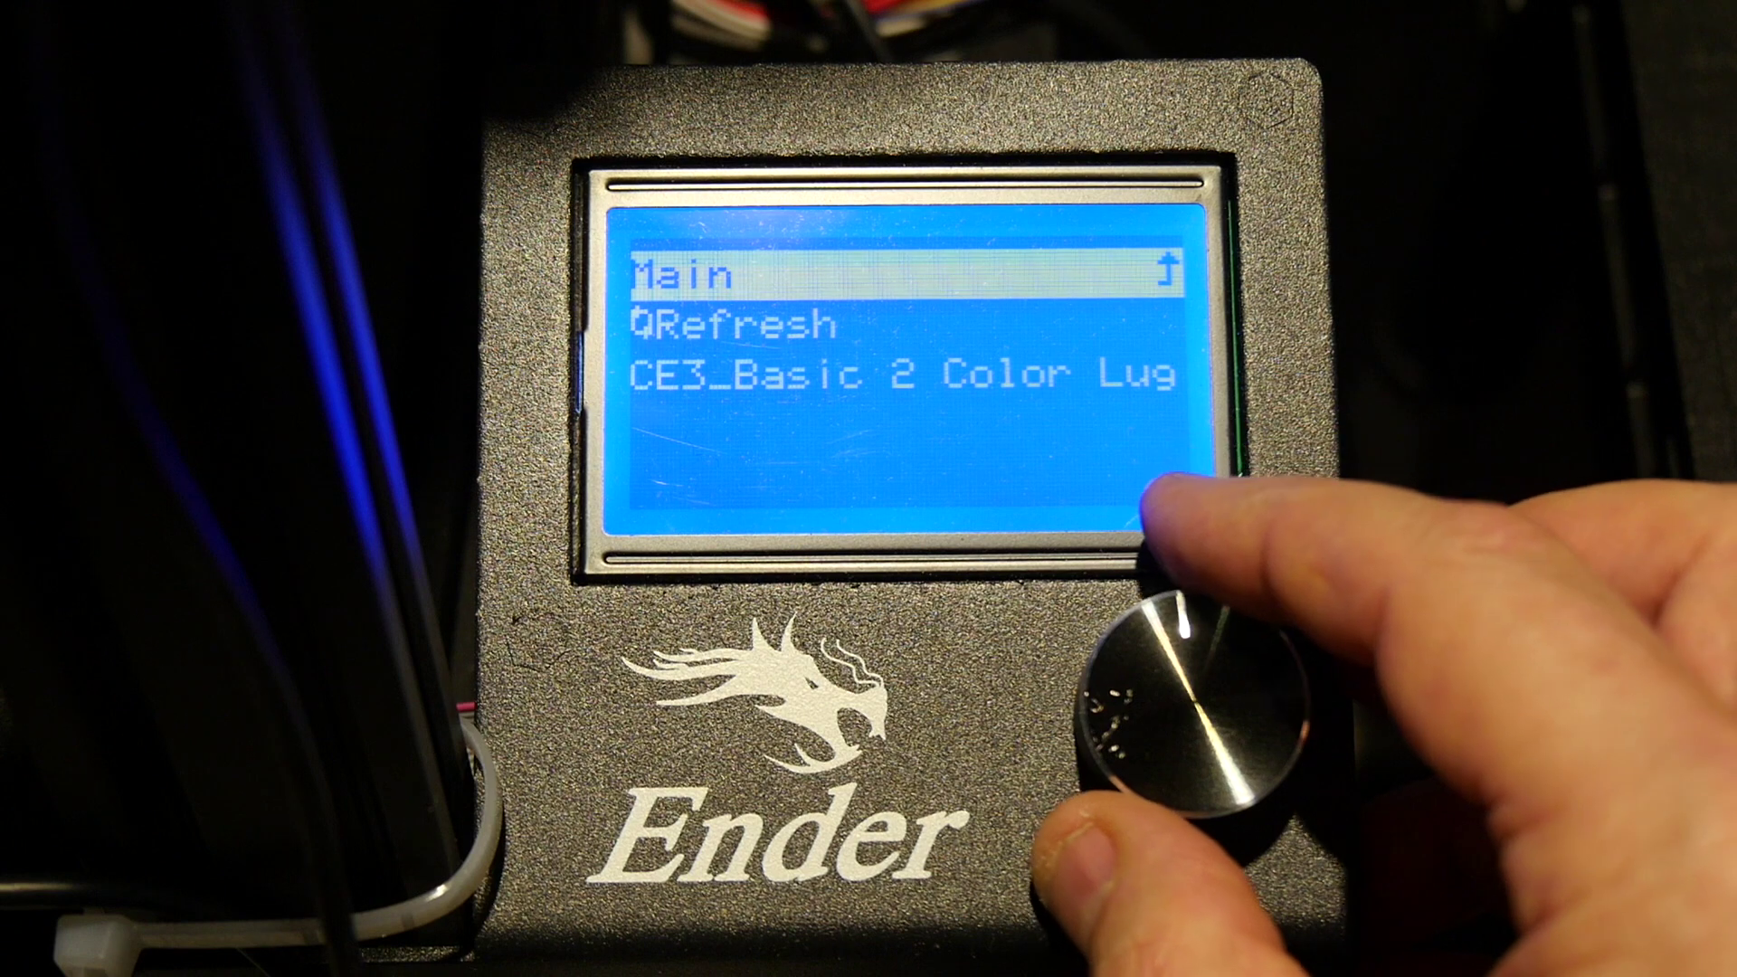
{"action": "scroll", "coordinate": [905, 371], "scroll_direction": "down", "scroll_amount": 2}
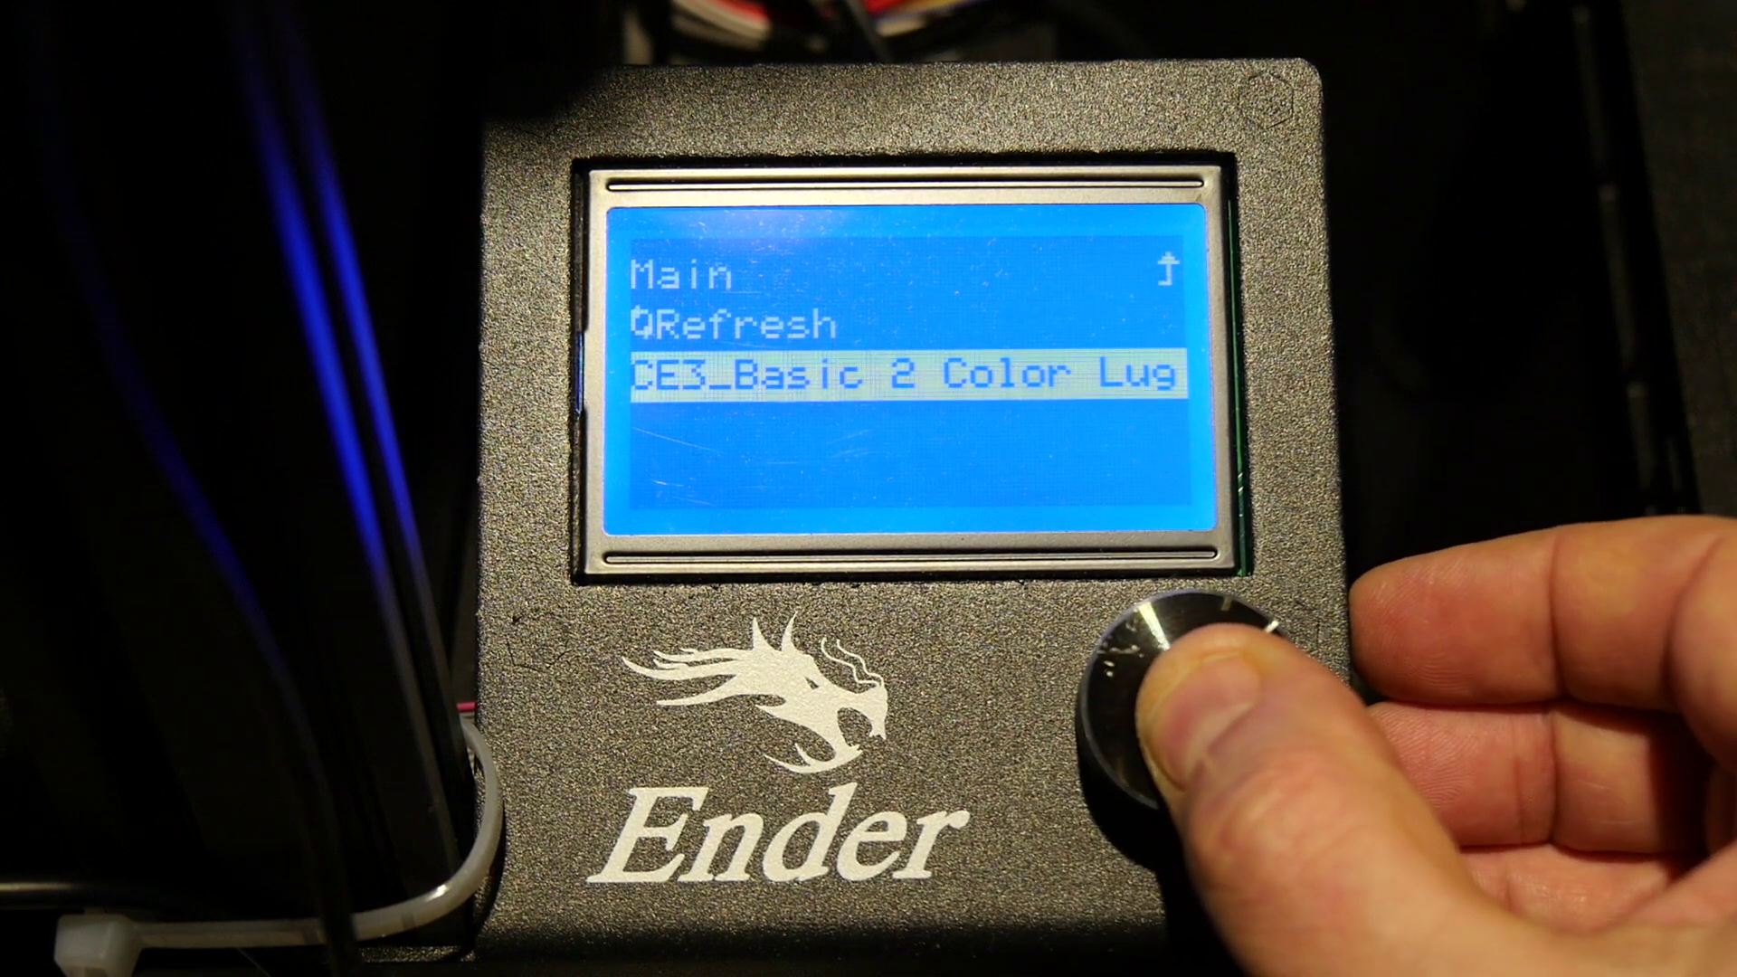
{"action": "key", "text": "Return"}
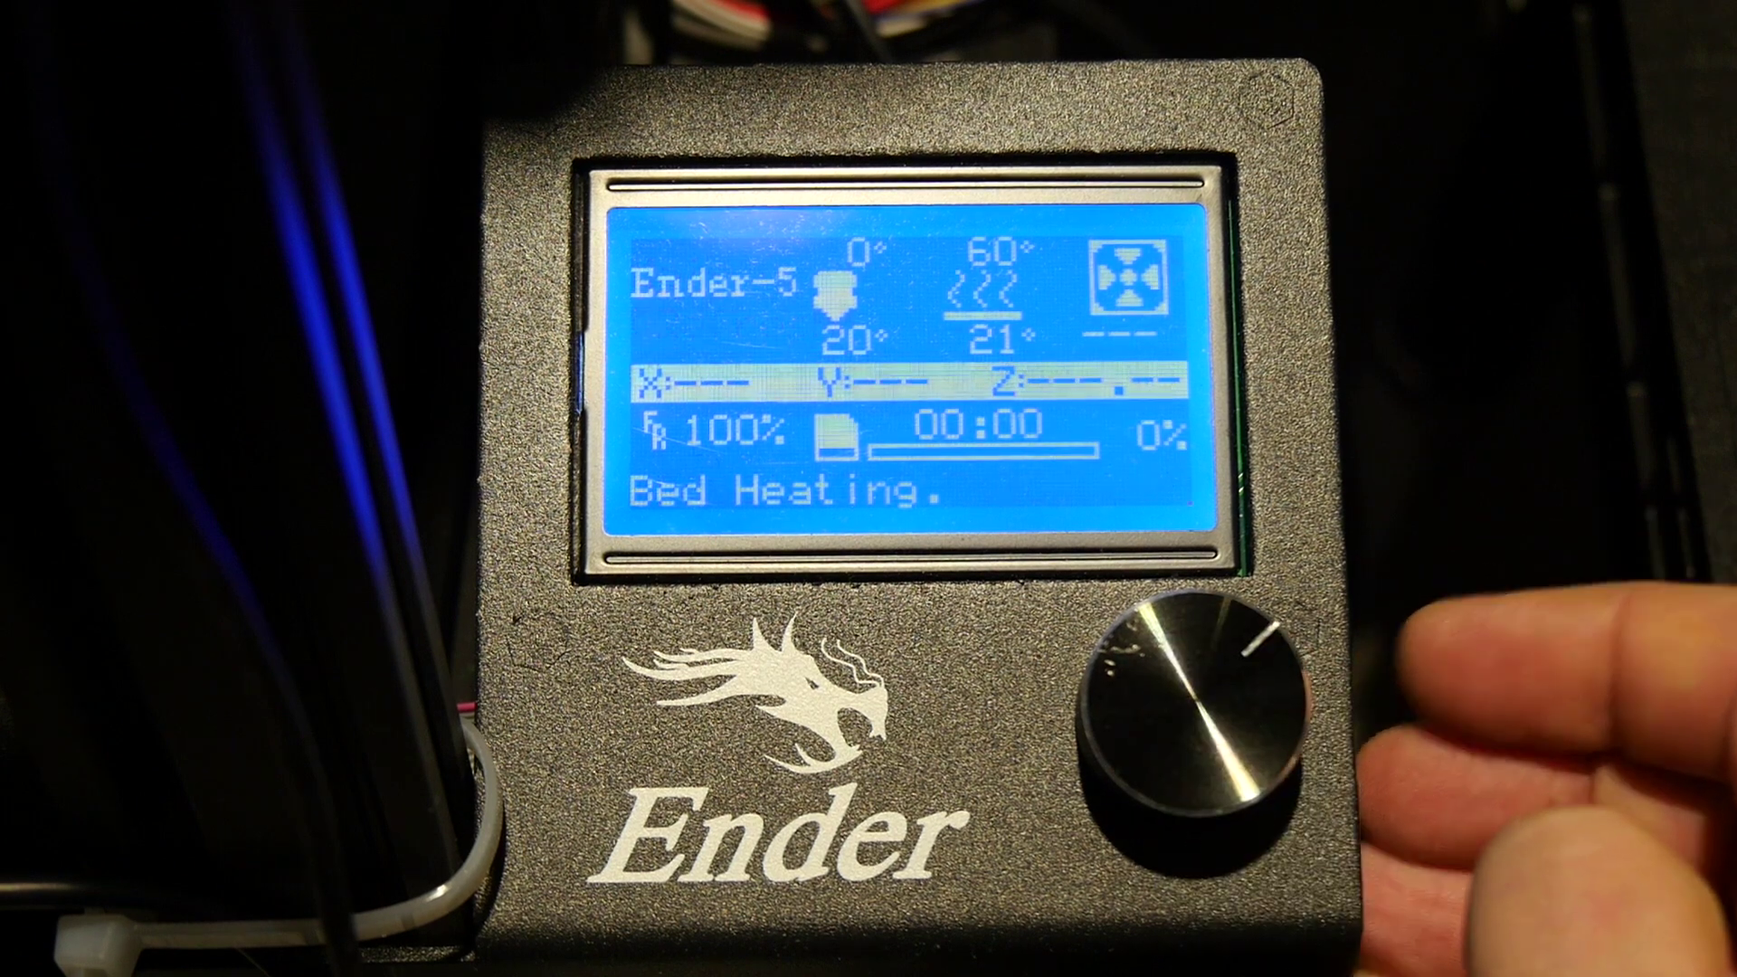